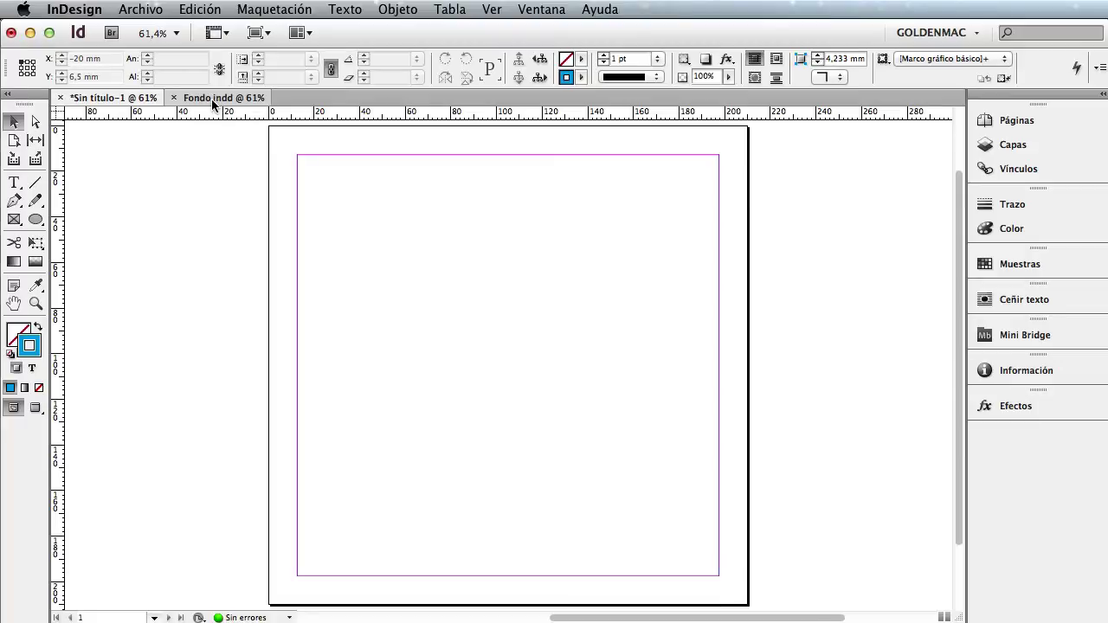
Bring up the Fondo.indd document and expand Capa 1 and its group to list the objects that form the background
click(212, 100)
click(319, 263)
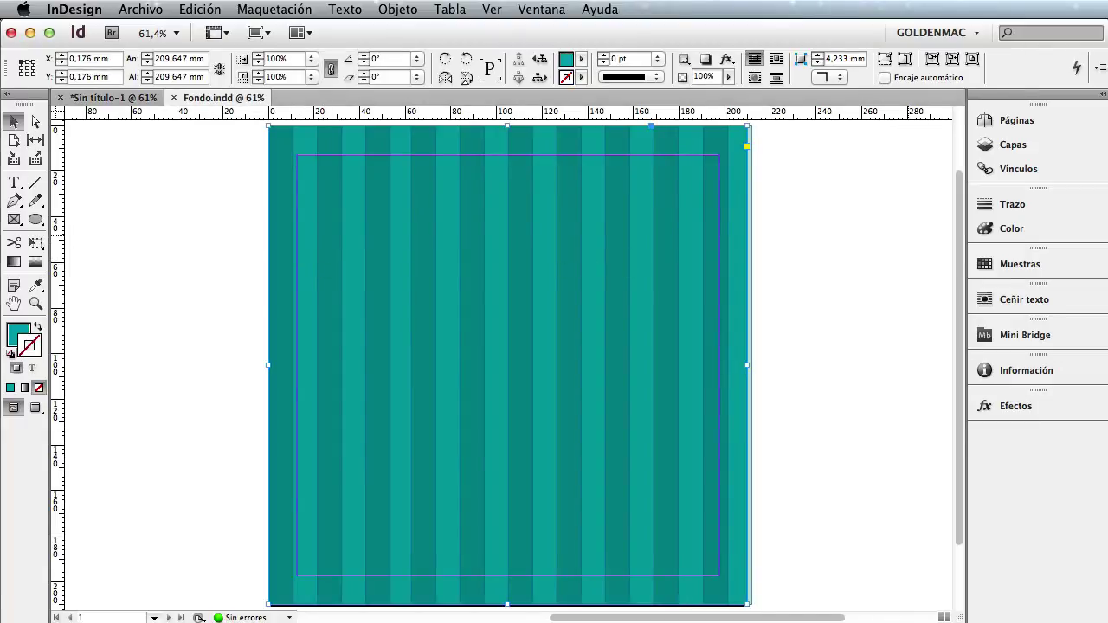
click(1014, 145)
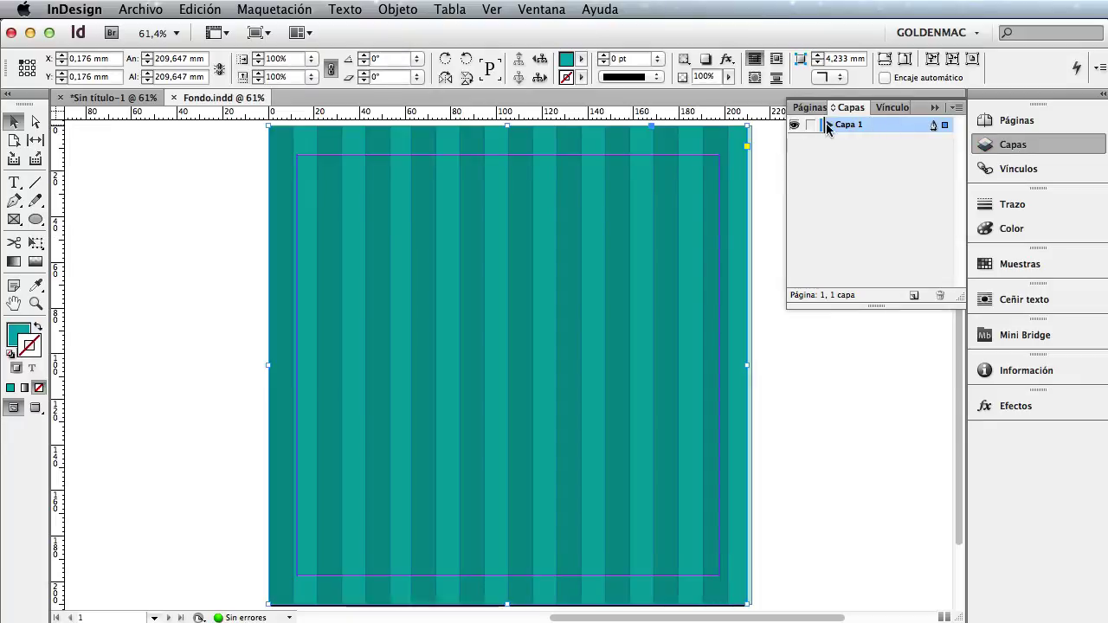
click(829, 125)
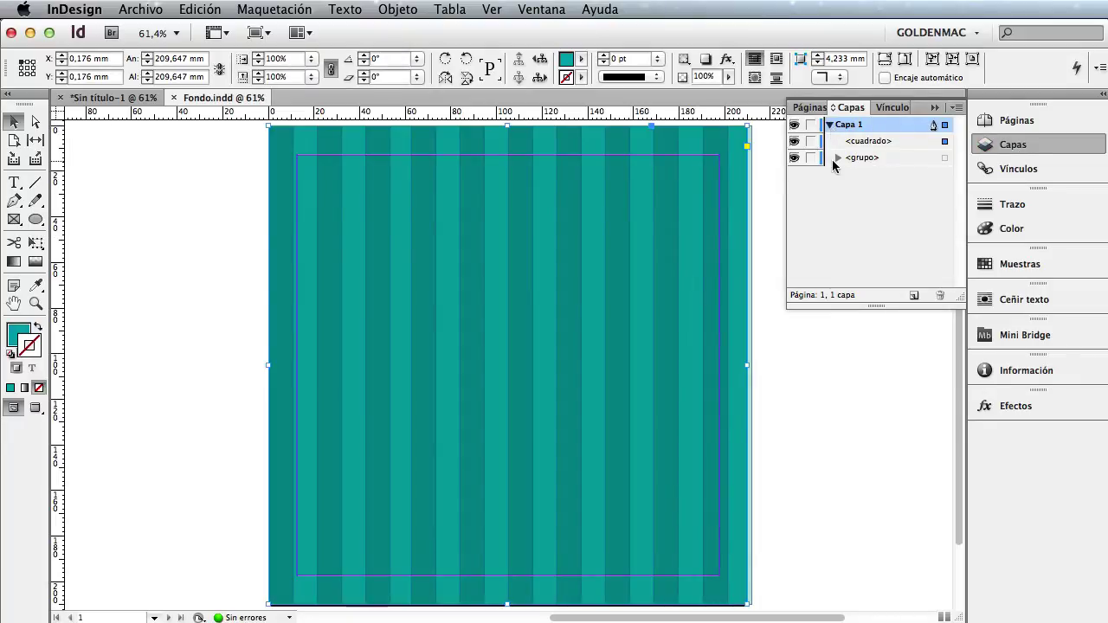
click(837, 158)
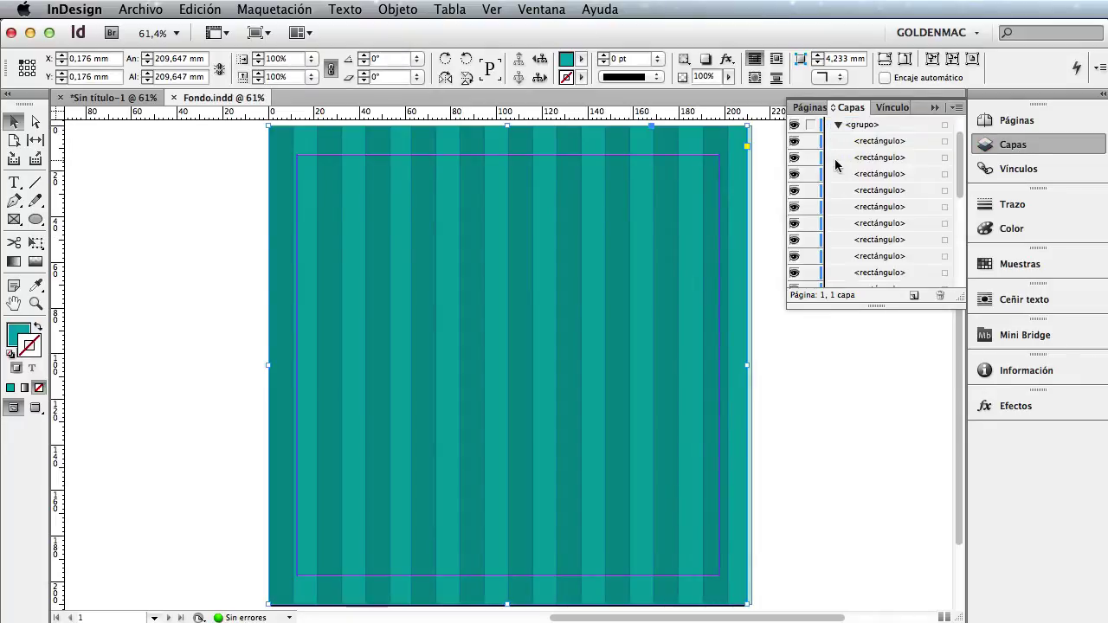
Examine which stripes on the page correspond to the individual rectangles in the group and to the overlying square
click(945, 222)
click(945, 207)
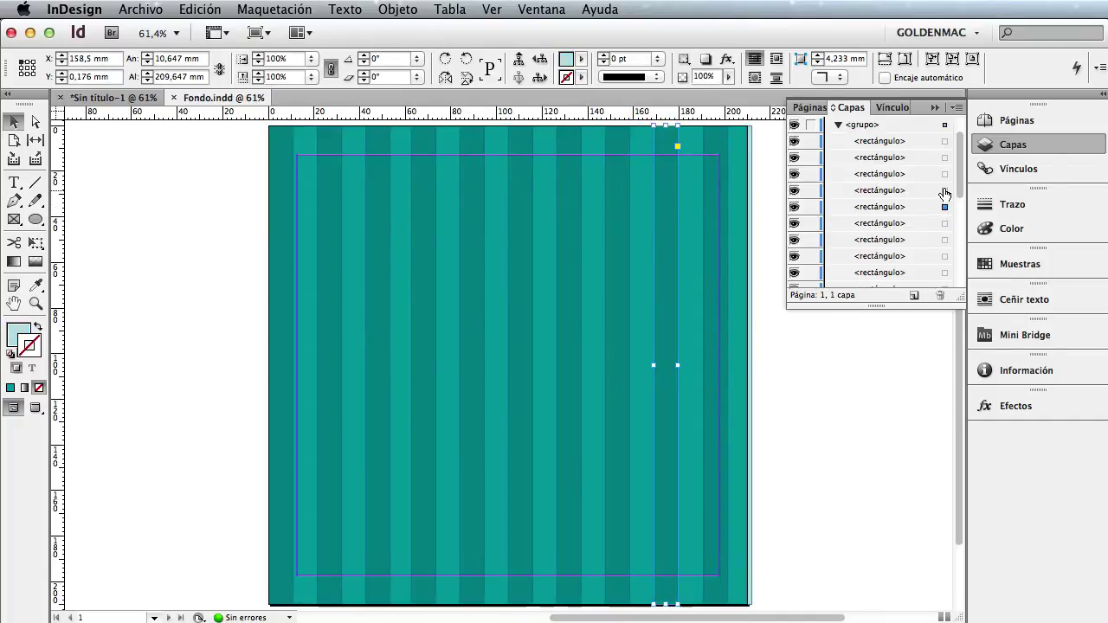
click(944, 190)
click(945, 174)
click(945, 158)
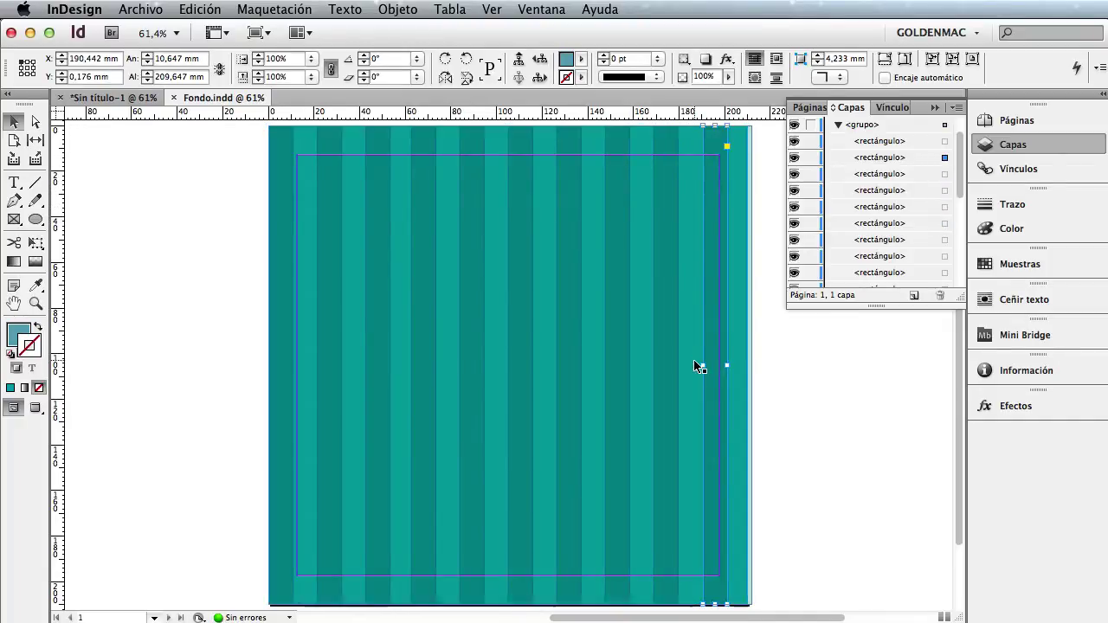
click(483, 370)
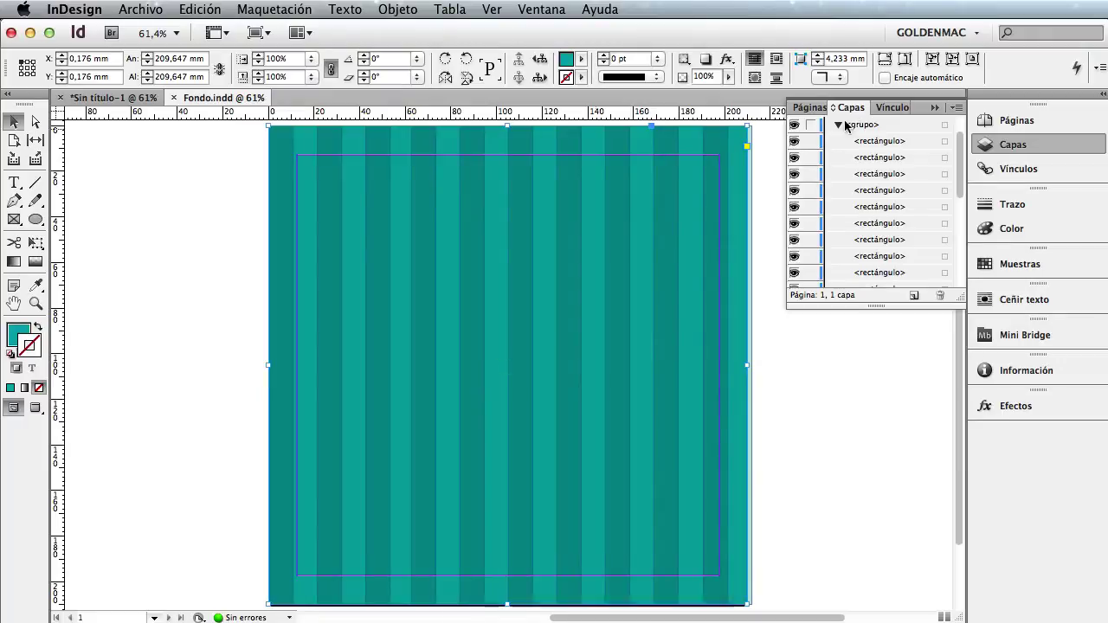
click(944, 174)
click(945, 190)
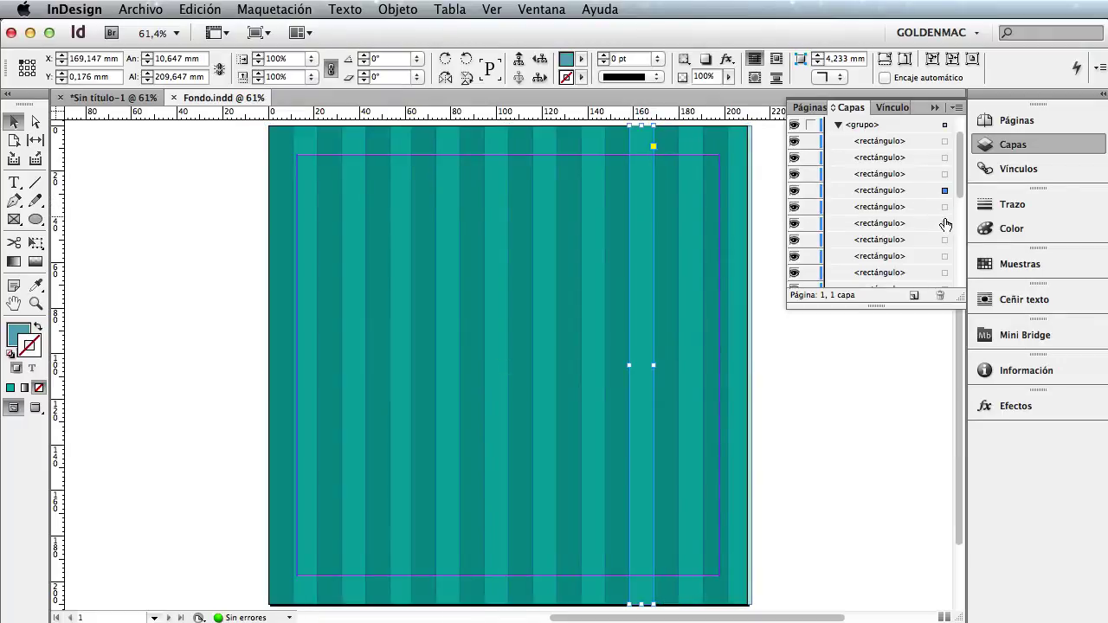
click(945, 207)
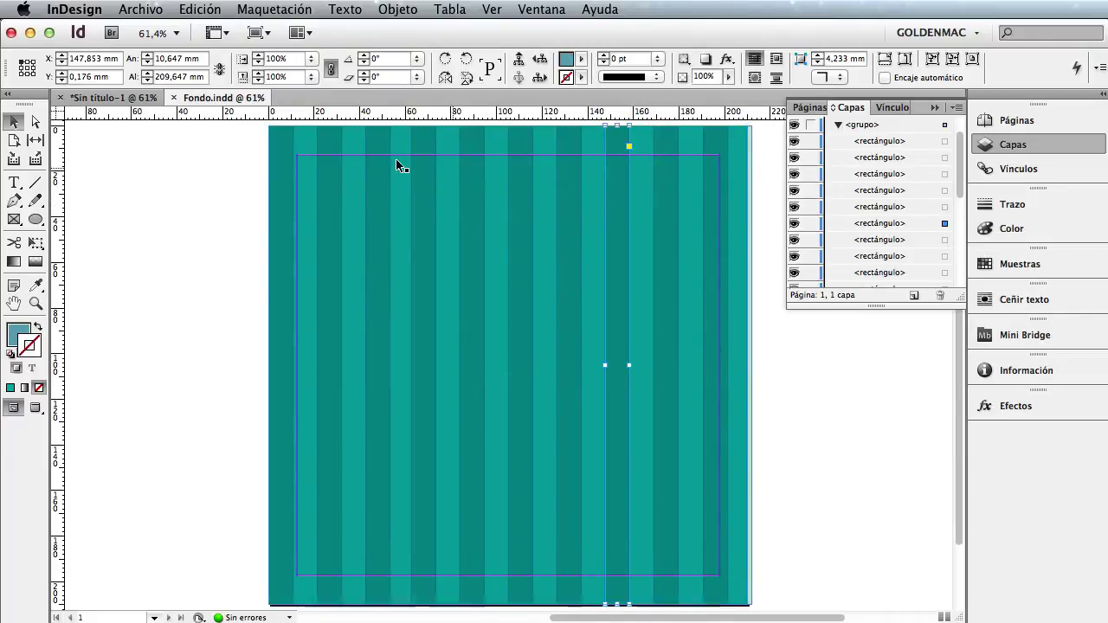
click(224, 203)
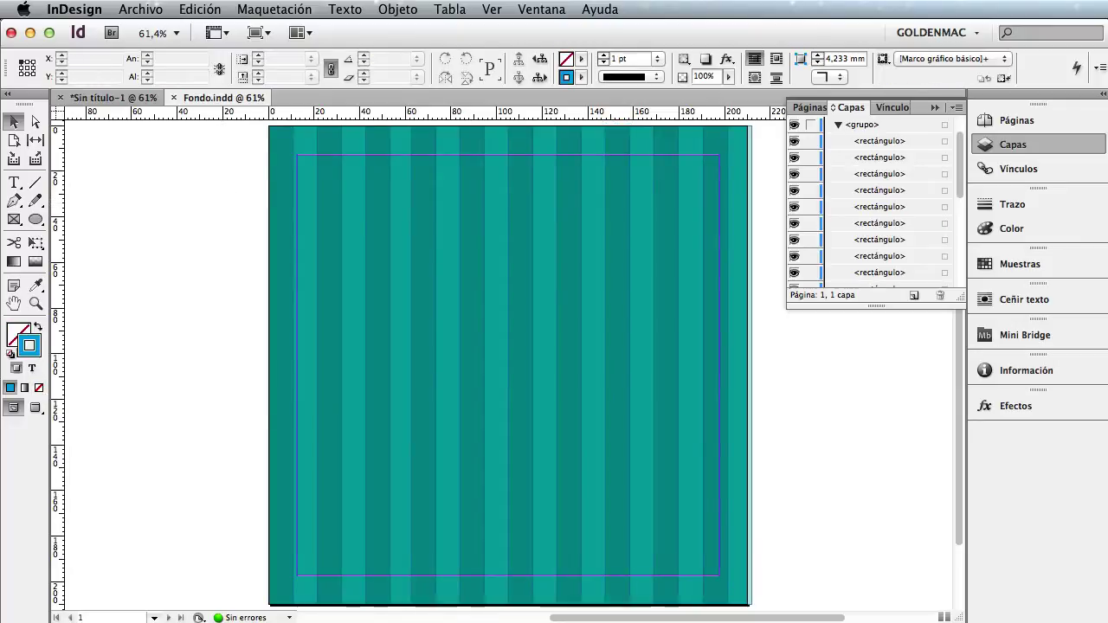
click(936, 108)
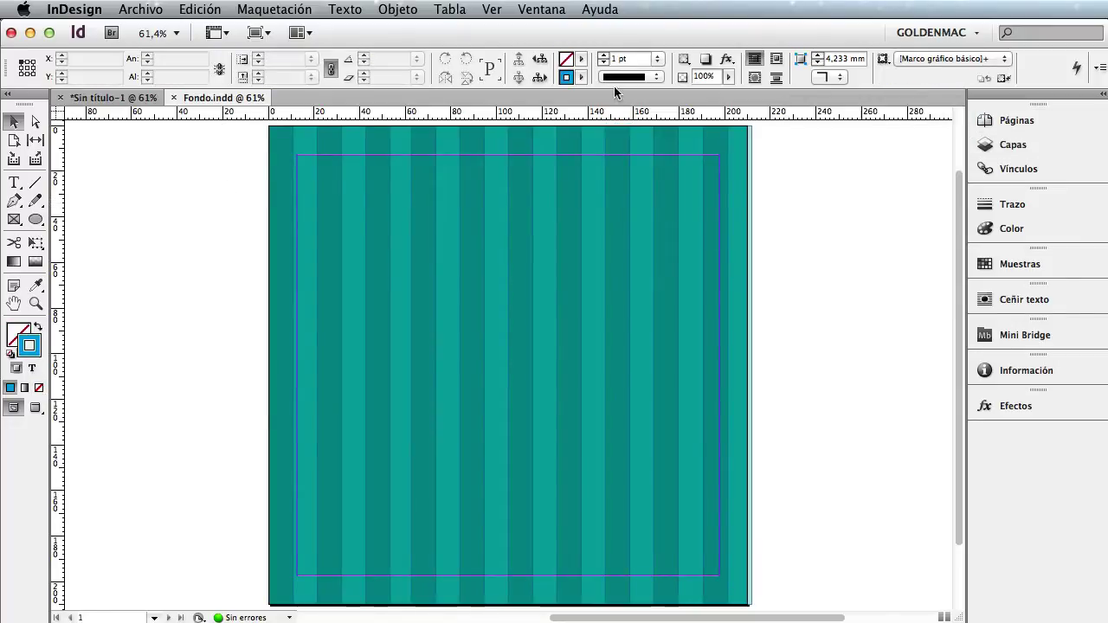
Start exporting the striped background in JPEG format under the file name Fondo in the videotutorial folder
click(130, 11)
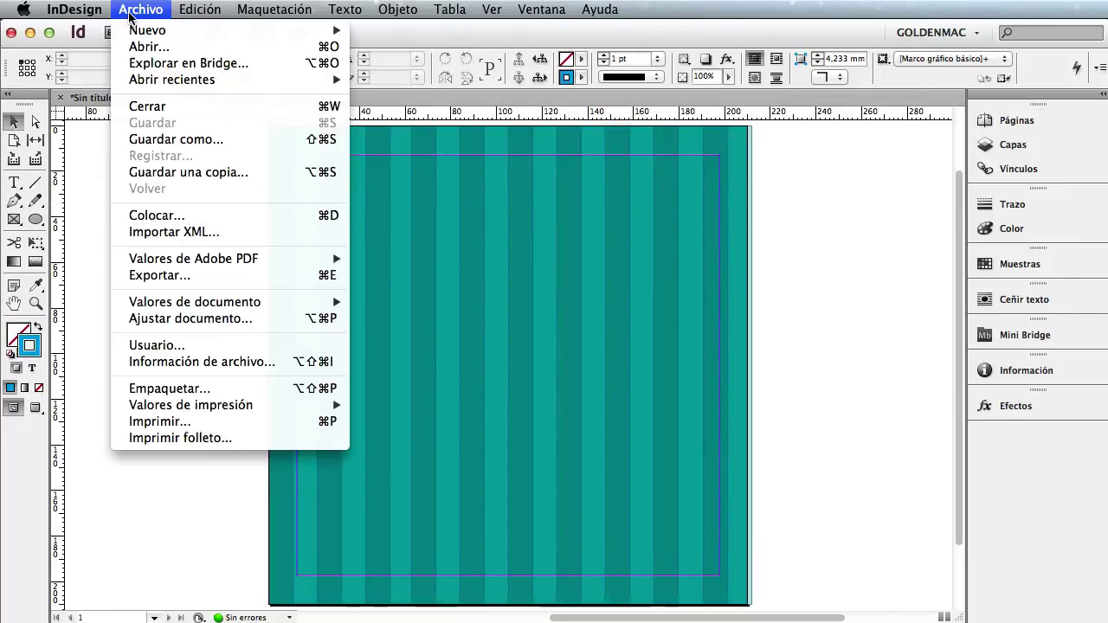
click(180, 276)
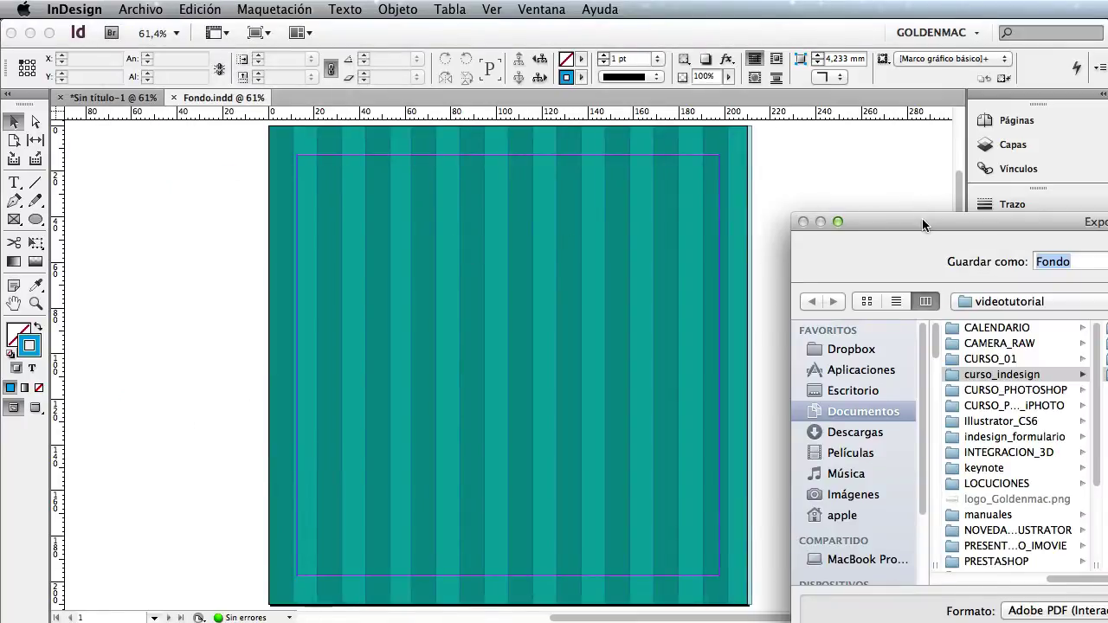
drag(922, 219, 332, 93)
click(473, 483)
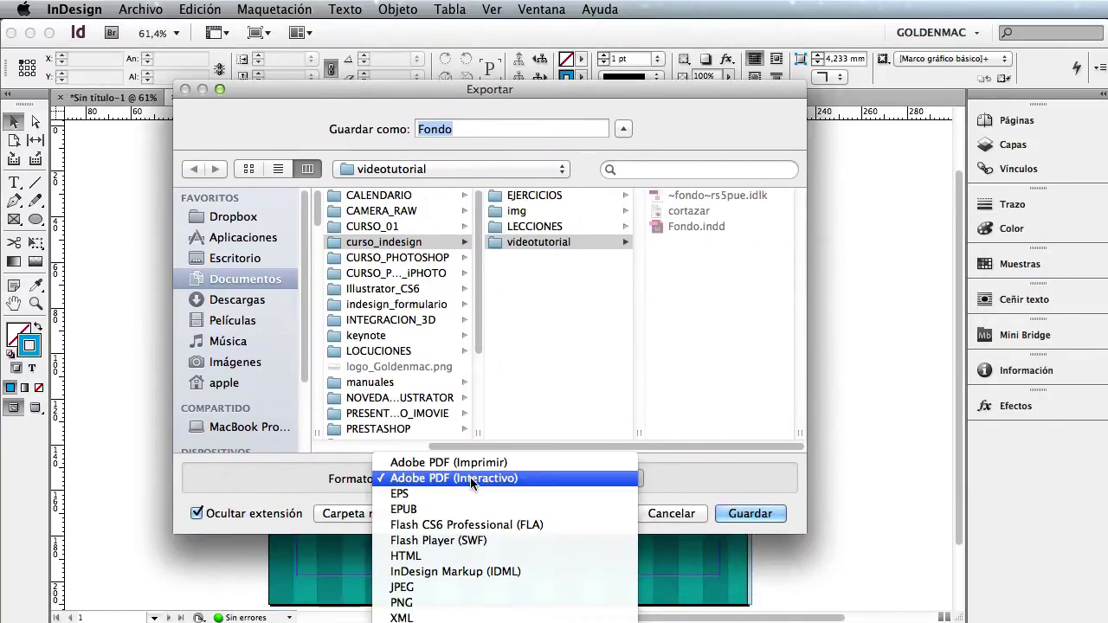
click(480, 585)
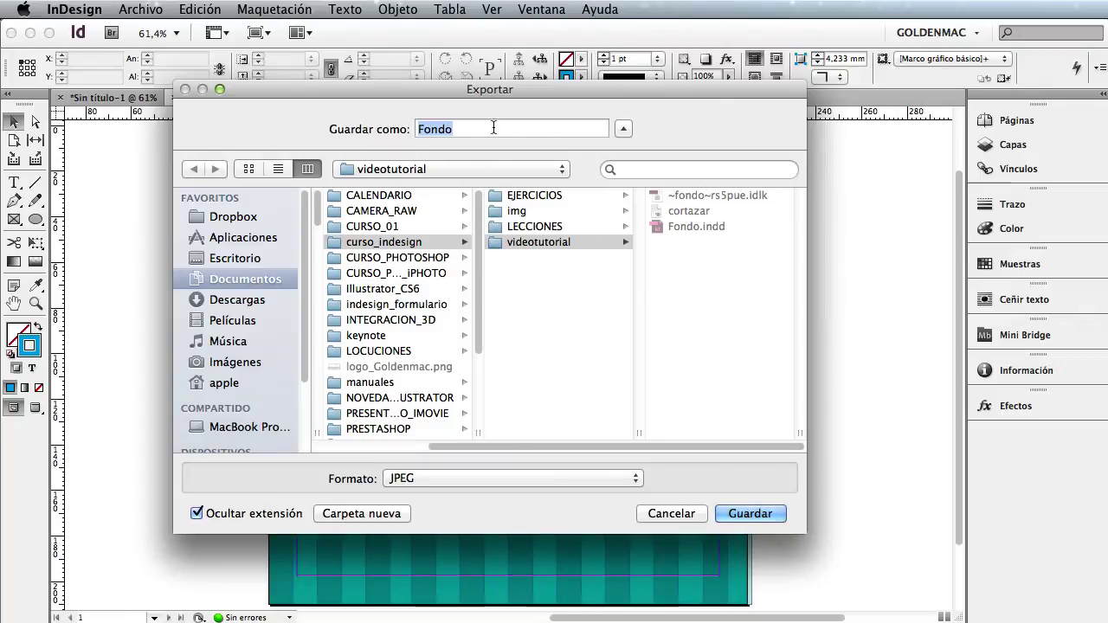
click(759, 512)
drag(1005, 407, 585, 107)
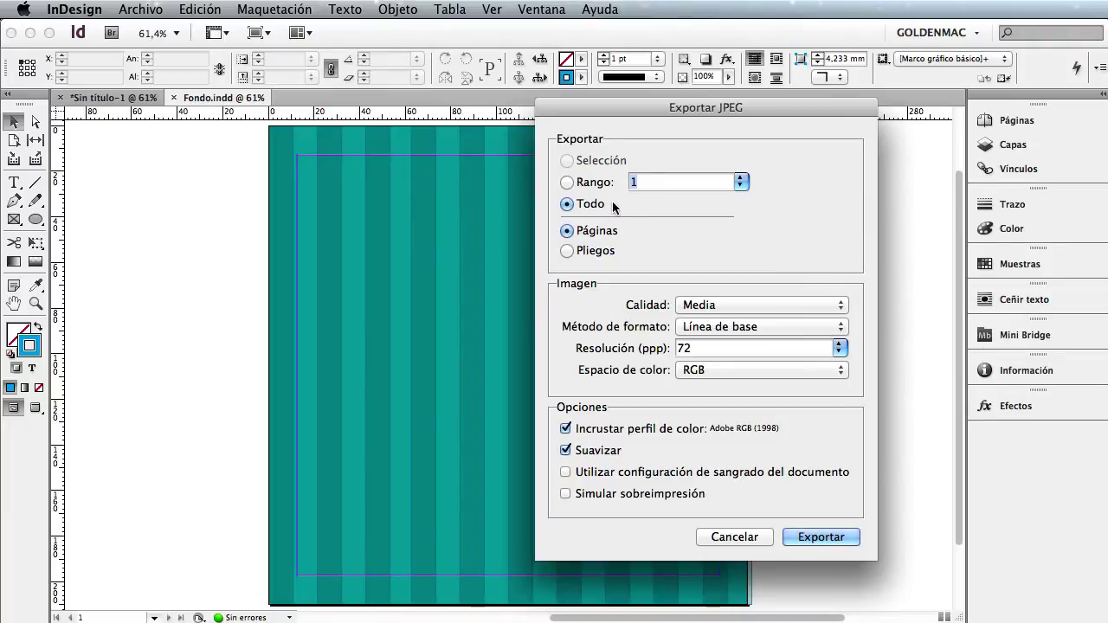
click(585, 182)
click(593, 205)
click(724, 537)
Add two blank pages after page 1 and delete both of them again
click(993, 120)
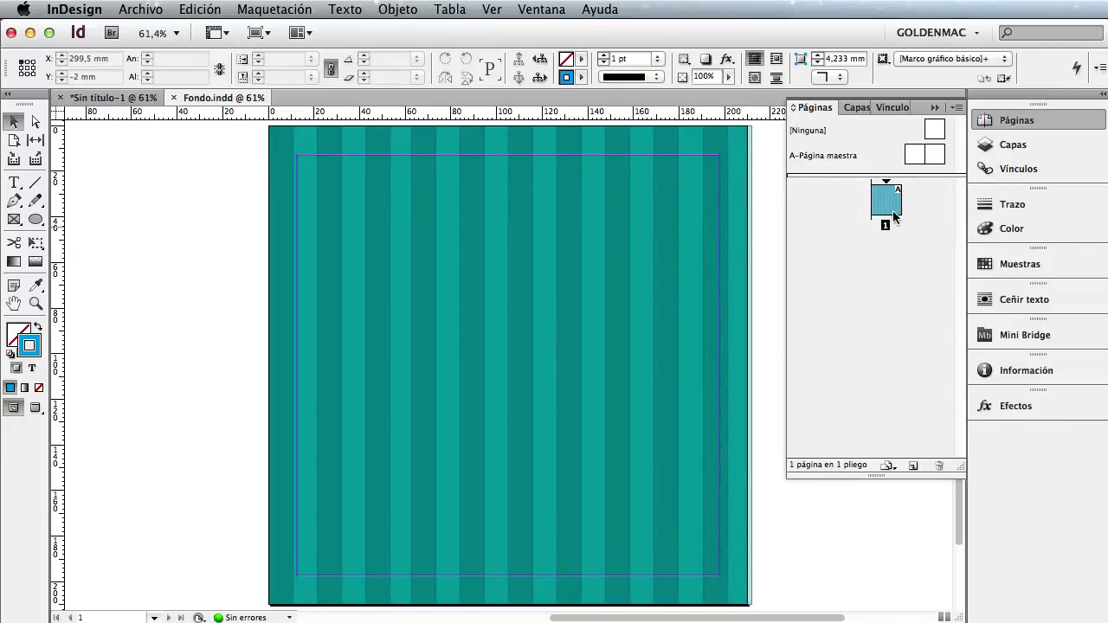
click(913, 467)
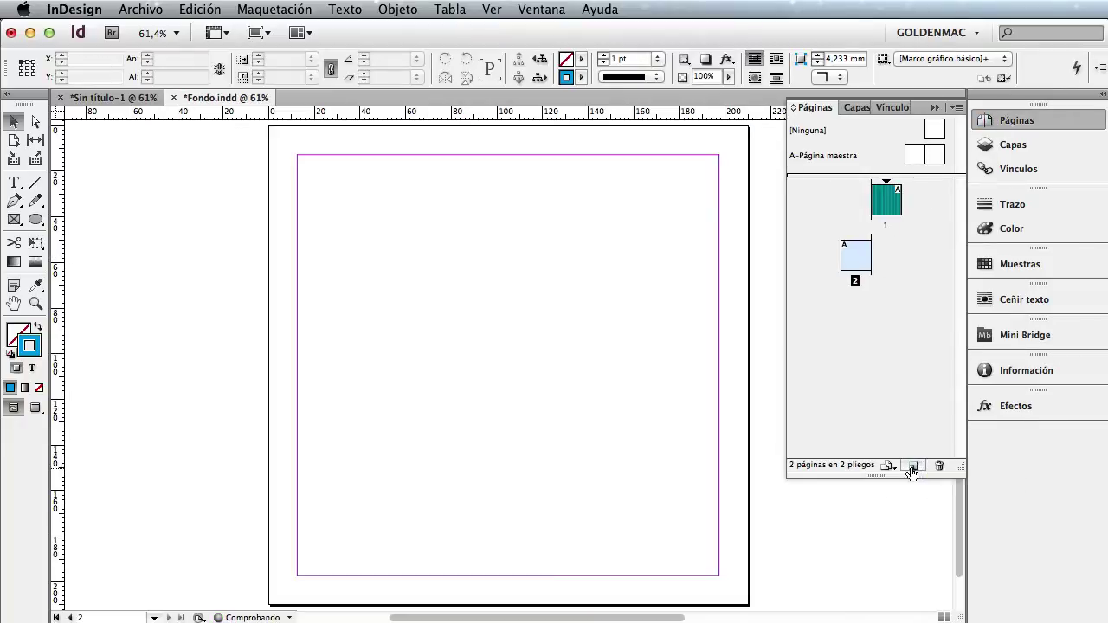
click(912, 468)
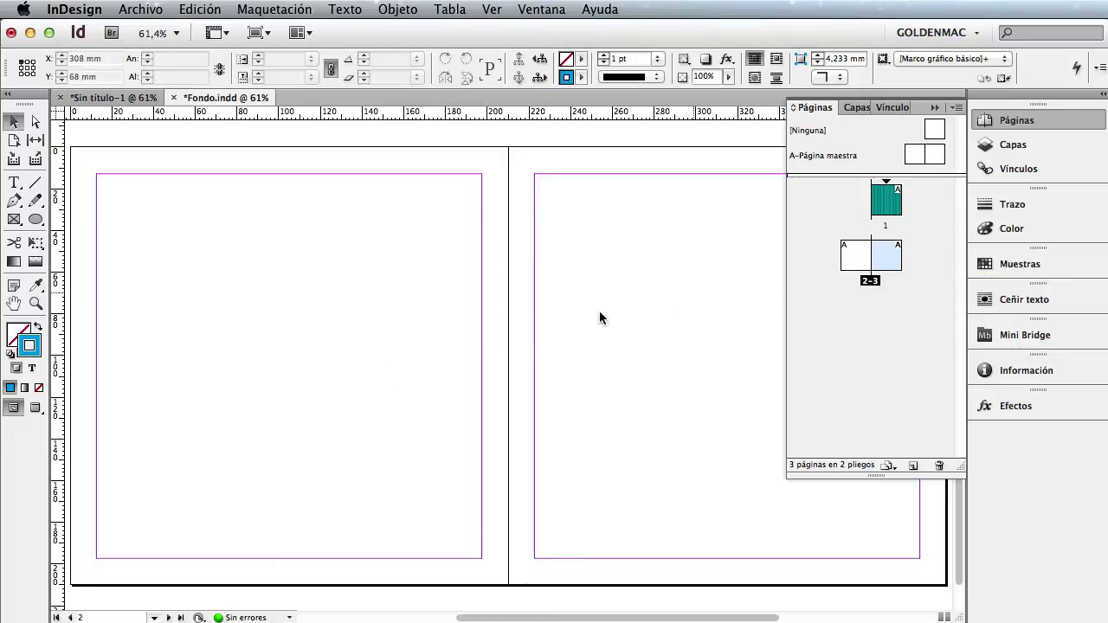
click(938, 466)
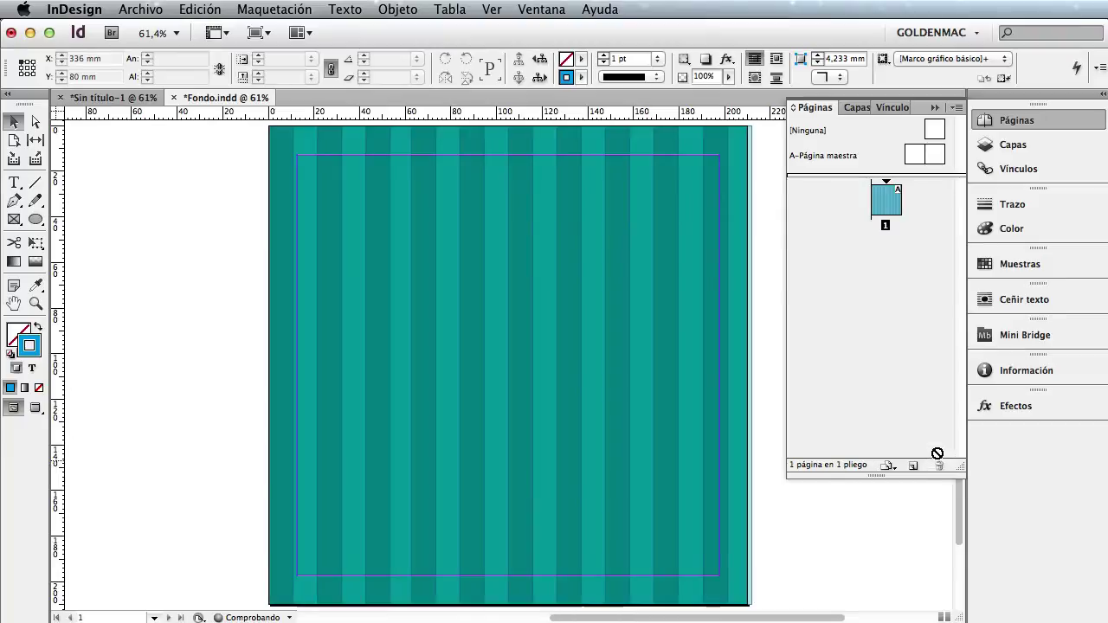
Start the JPEG export of the Fondo document again, with Máxima quality and the Línea de base format method
click(142, 10)
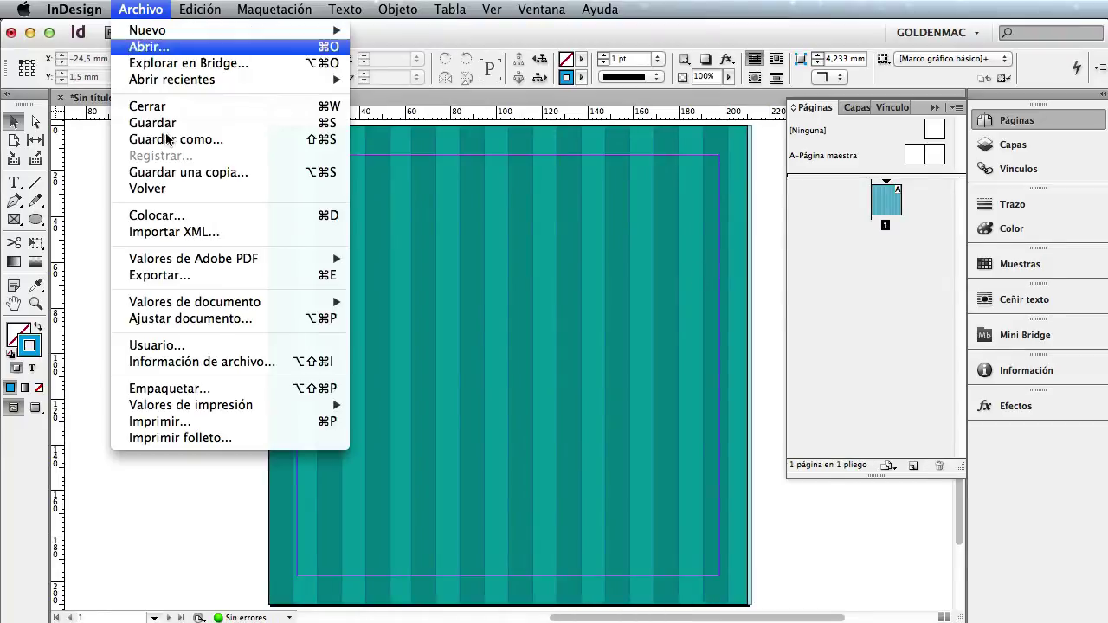
click(204, 276)
drag(912, 216, 233, 111)
click(666, 531)
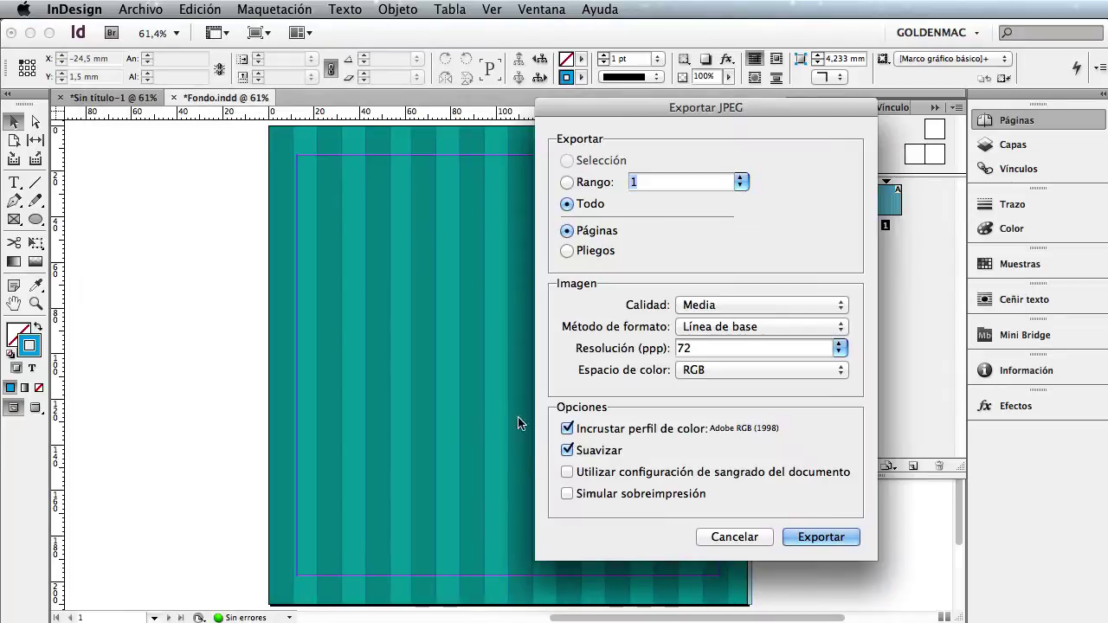
click(743, 304)
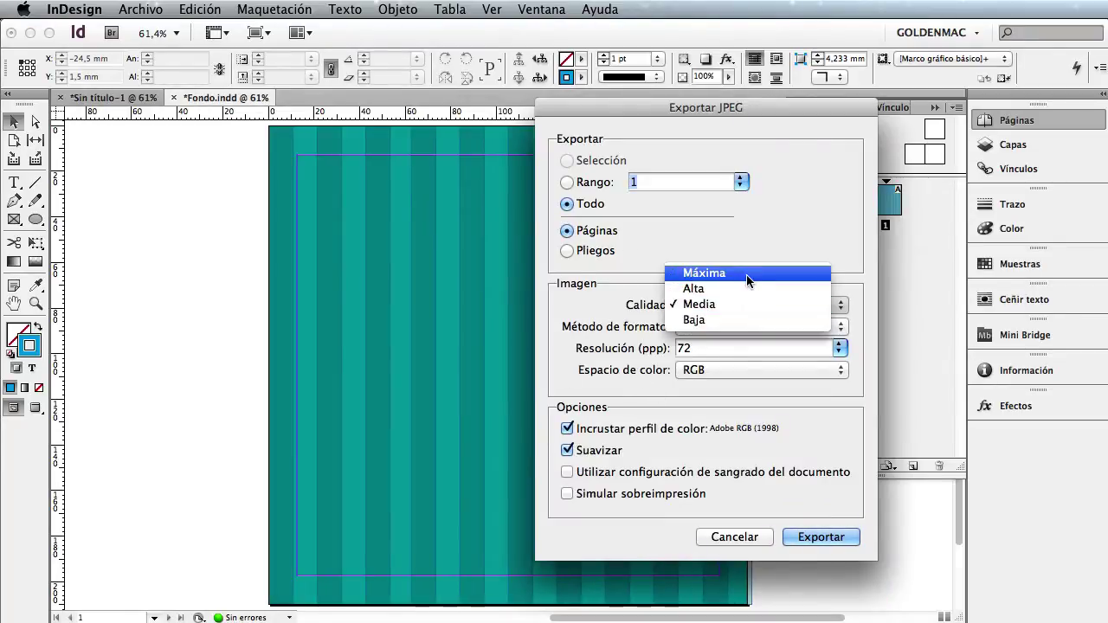
click(746, 274)
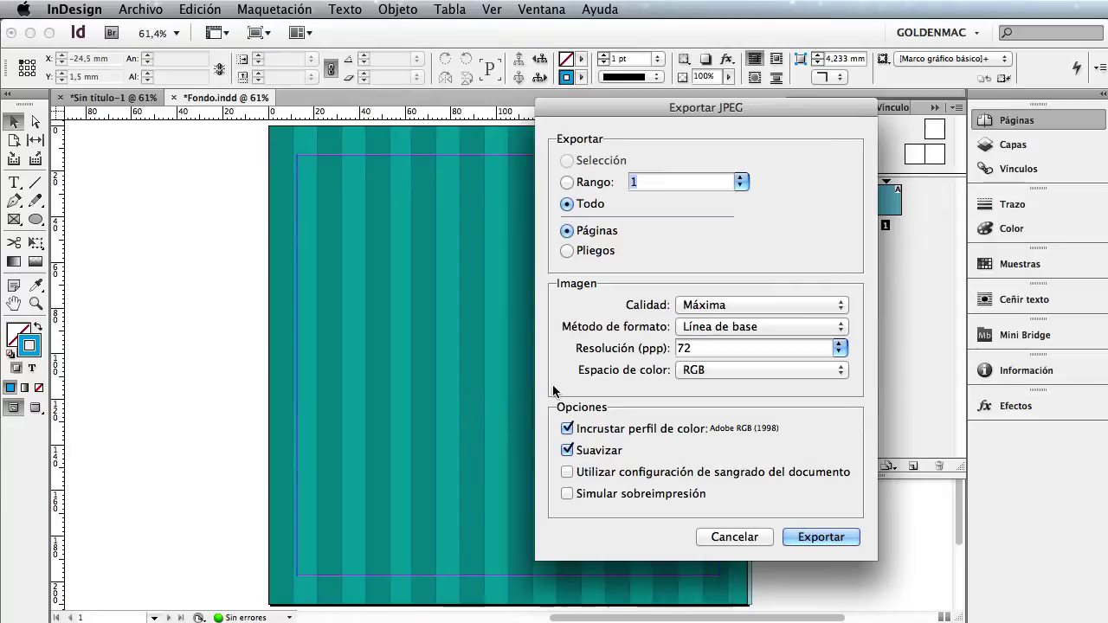
click(732, 326)
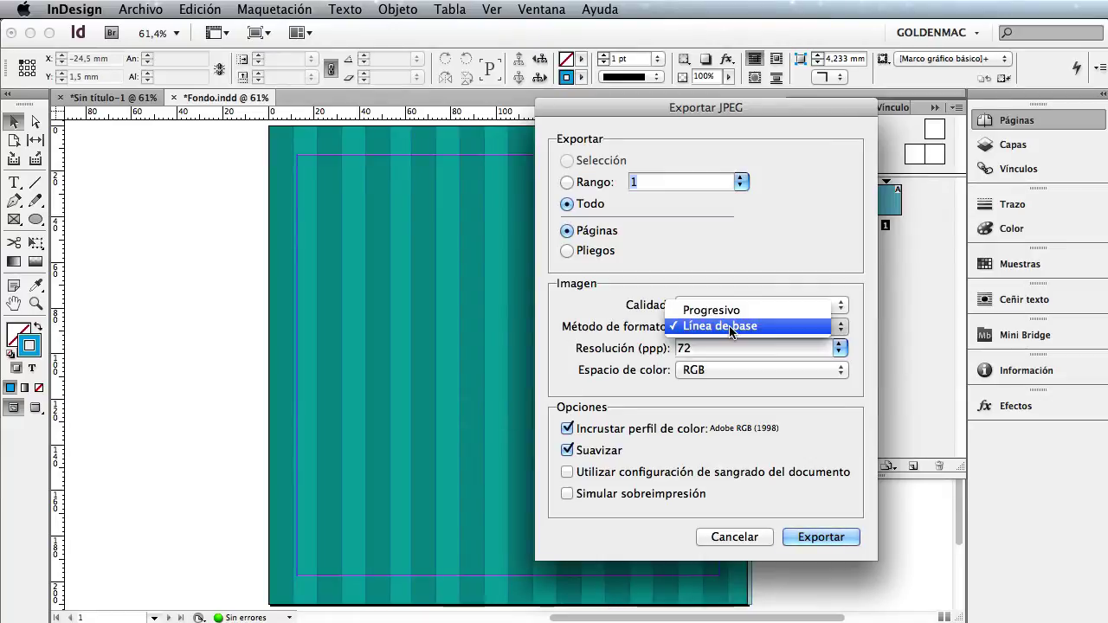
click(701, 327)
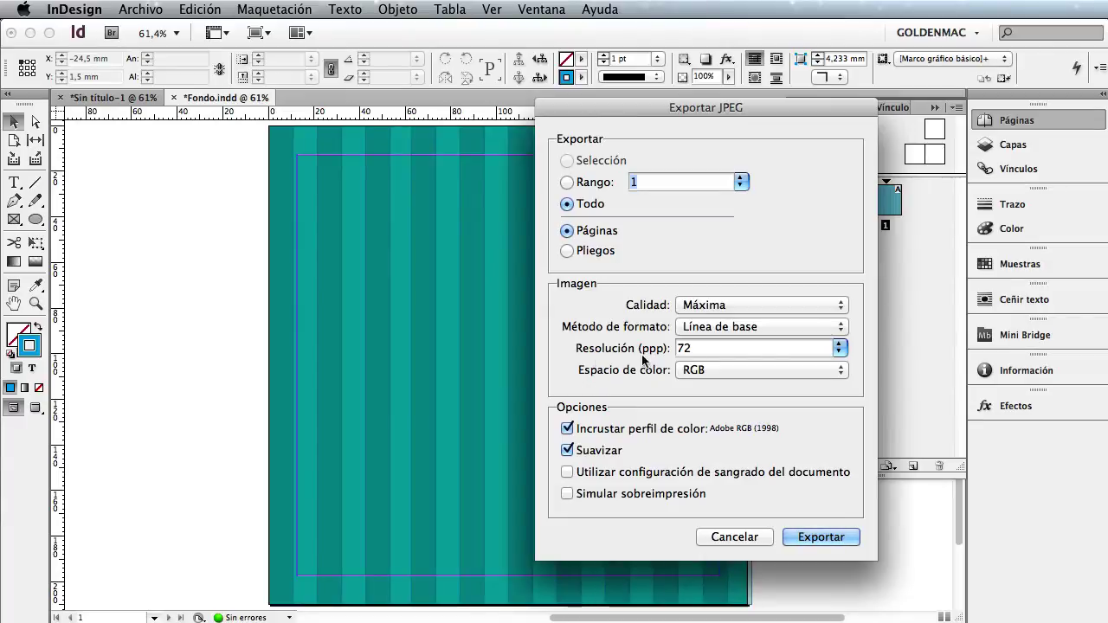
Set the export resolution to 300 ppp and the colour space to CMYK, and export the JPEG
click(839, 348)
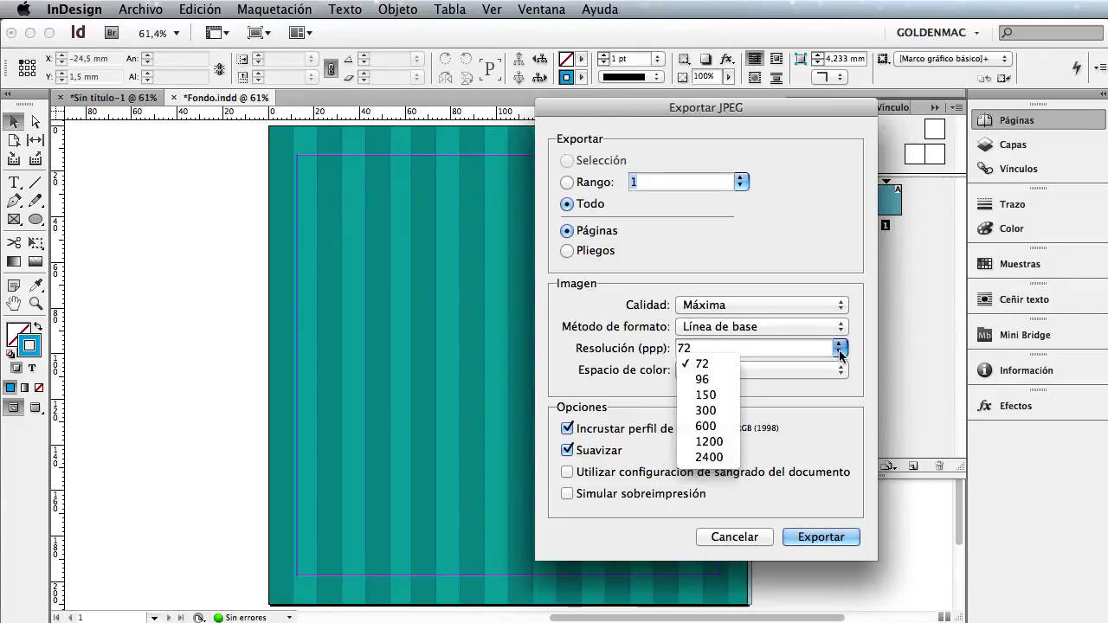
click(725, 411)
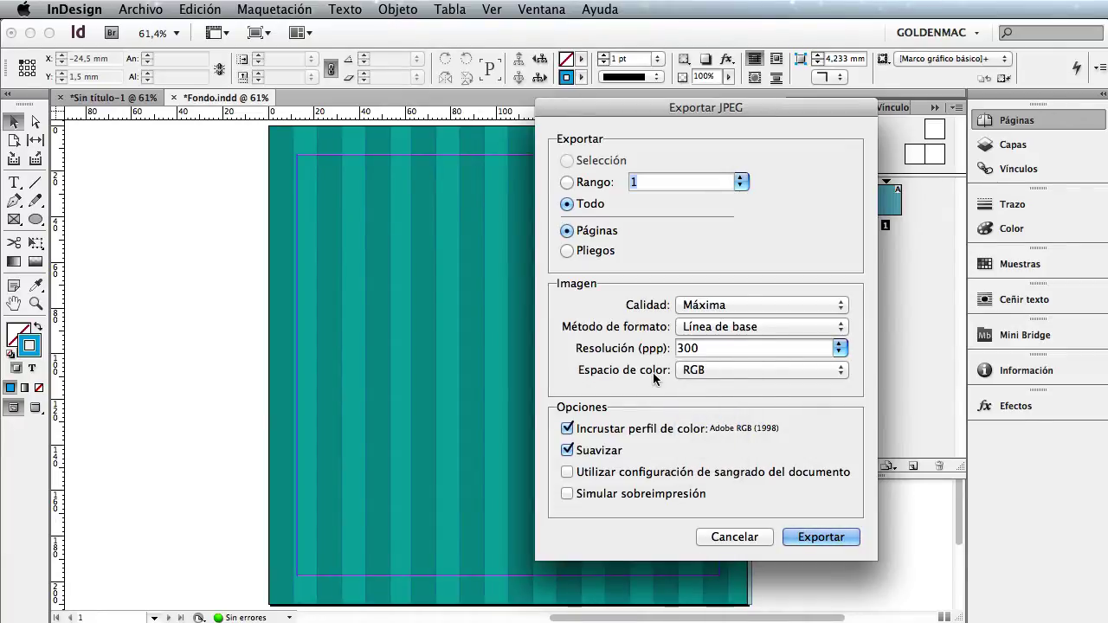
click(733, 374)
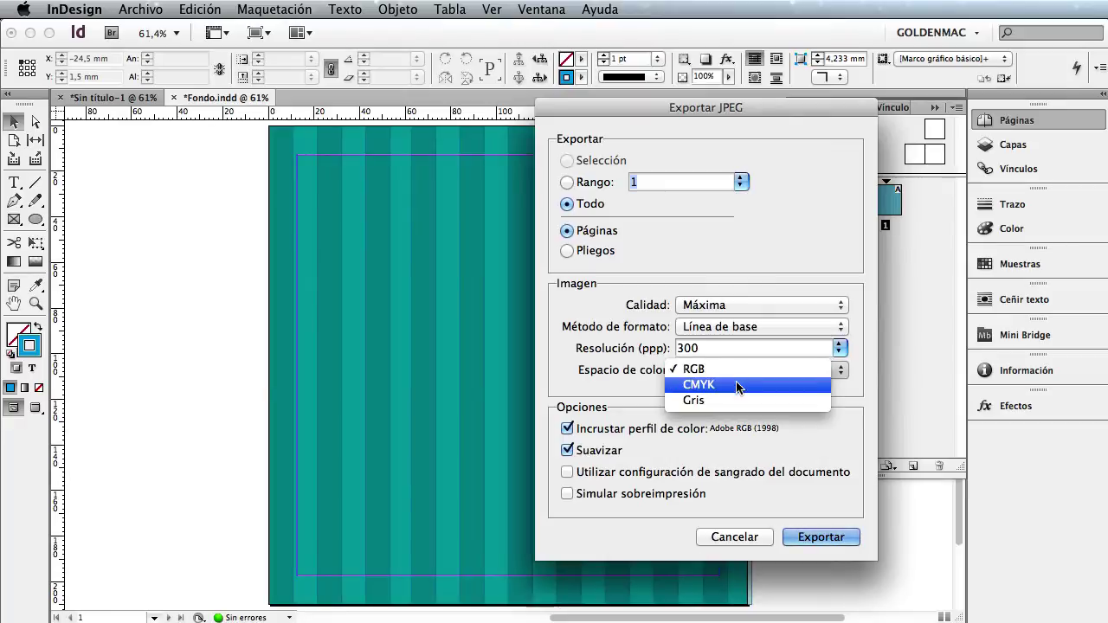
click(736, 381)
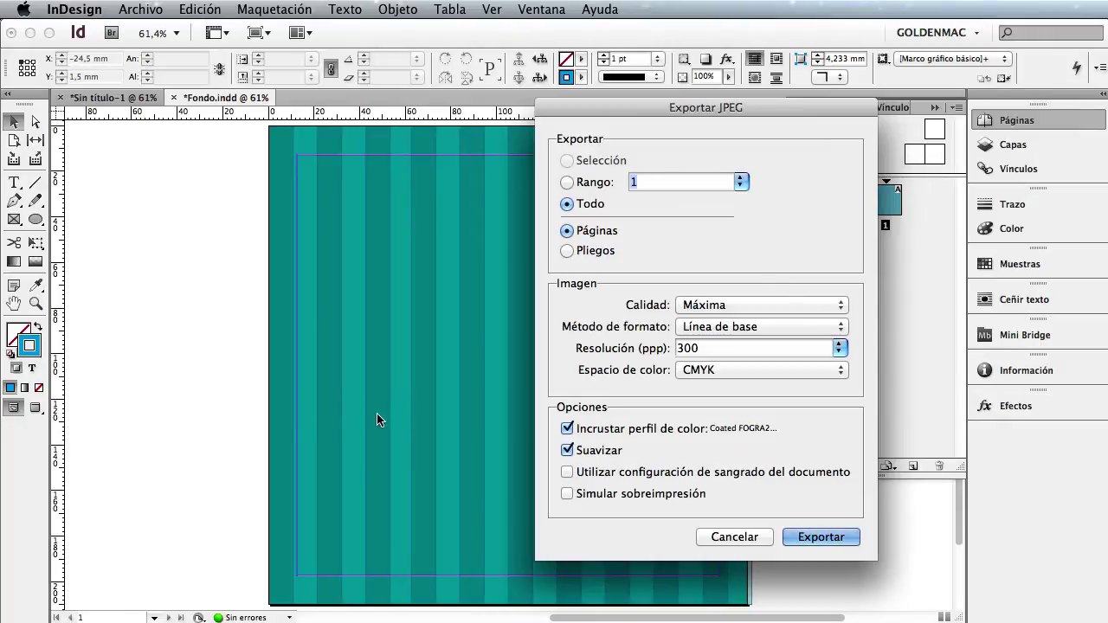
click(847, 538)
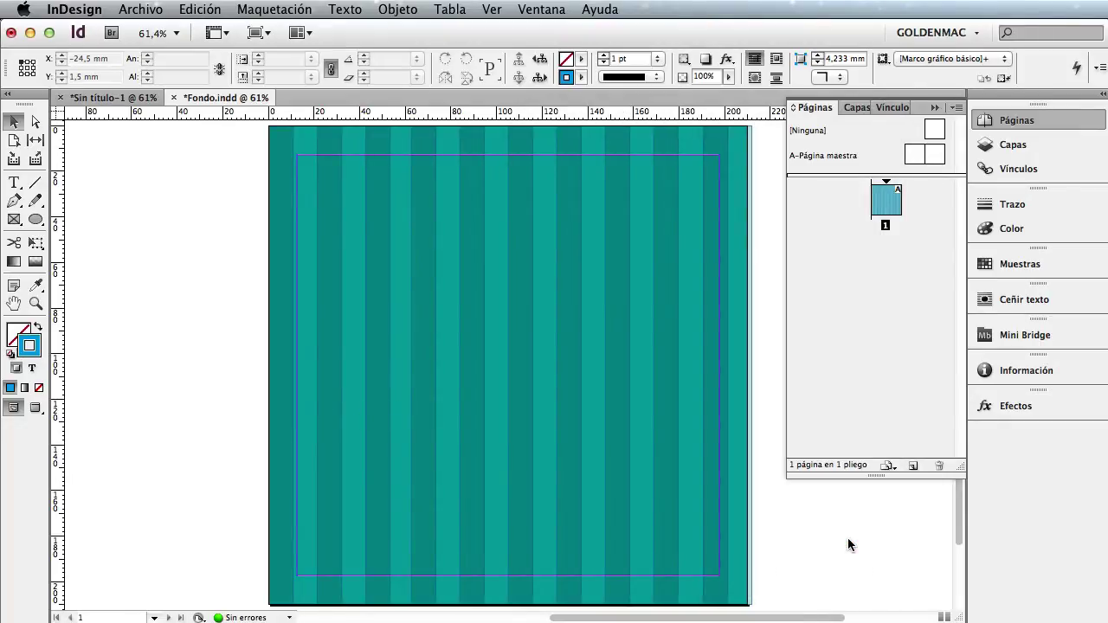
Place Fondo.jpg from the videotutorial folder in the untitled document, aligned to the page's upper-left corner, and collapse the page thumbnails
click(97, 98)
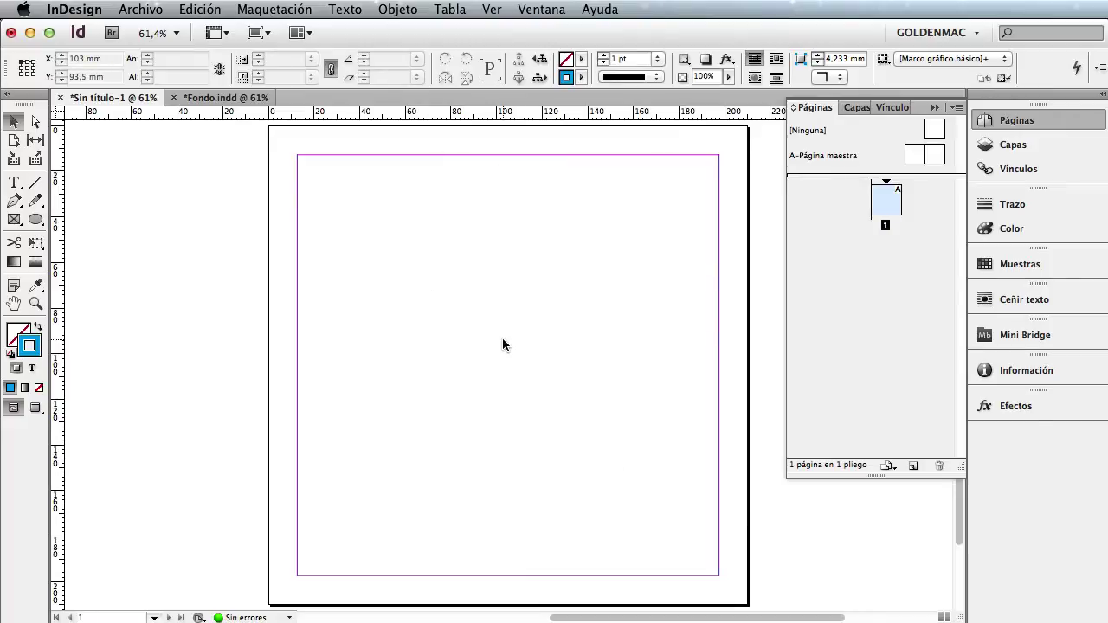
click(140, 11)
click(165, 215)
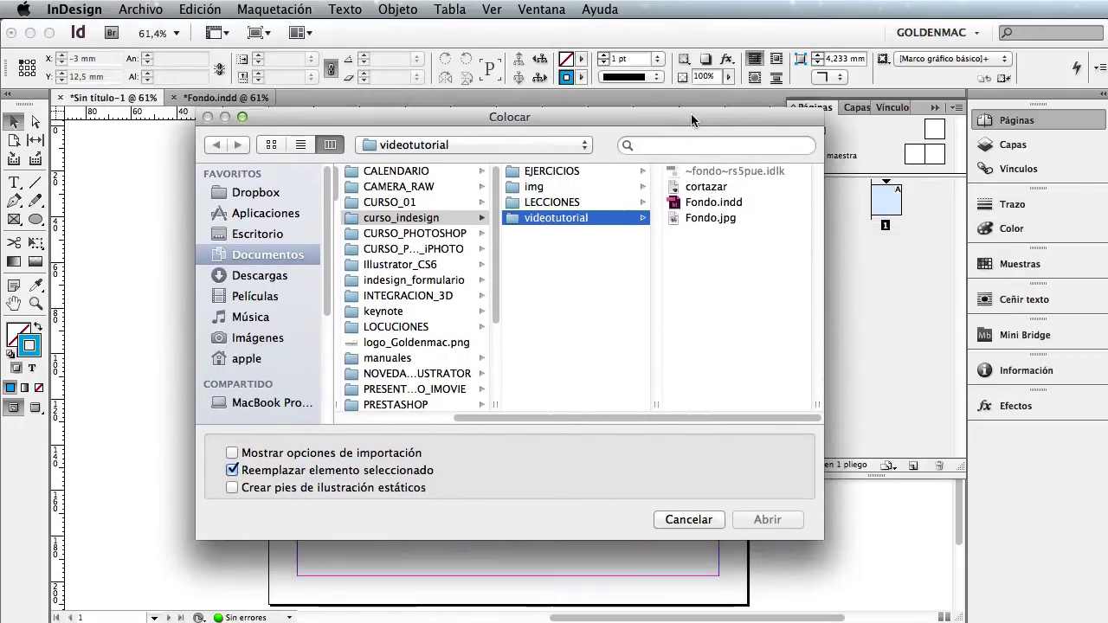
click(734, 220)
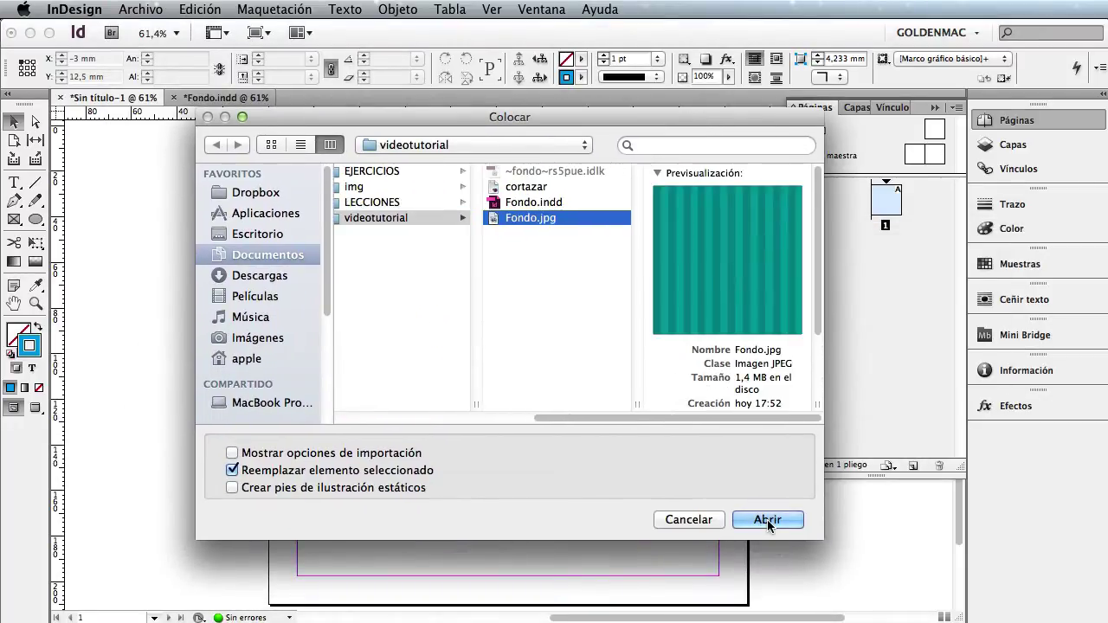
click(767, 520)
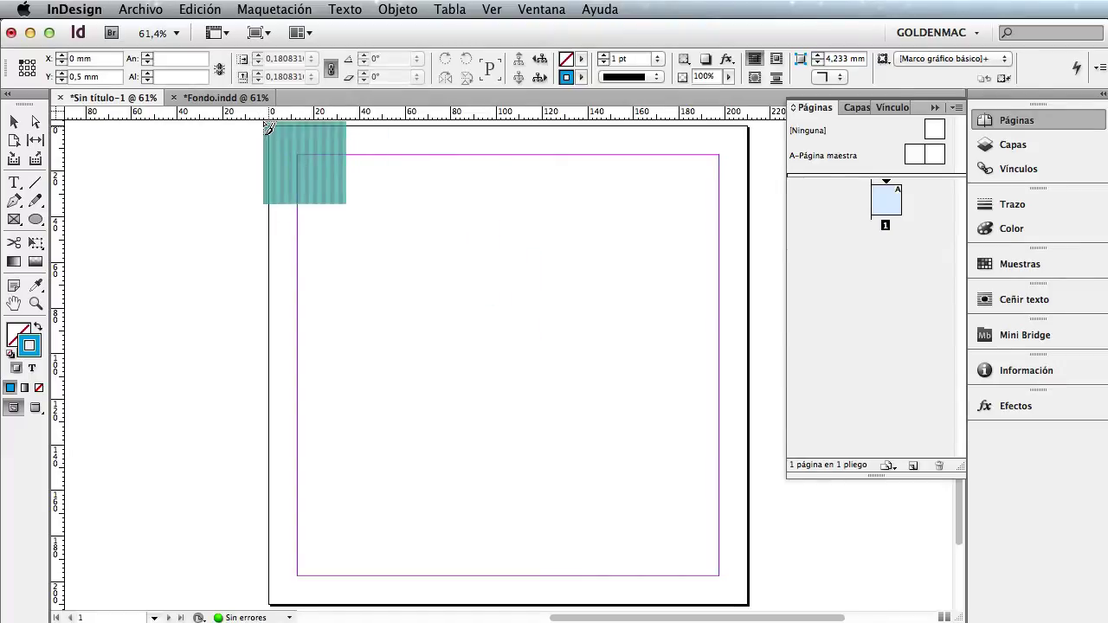
click(271, 128)
click(174, 175)
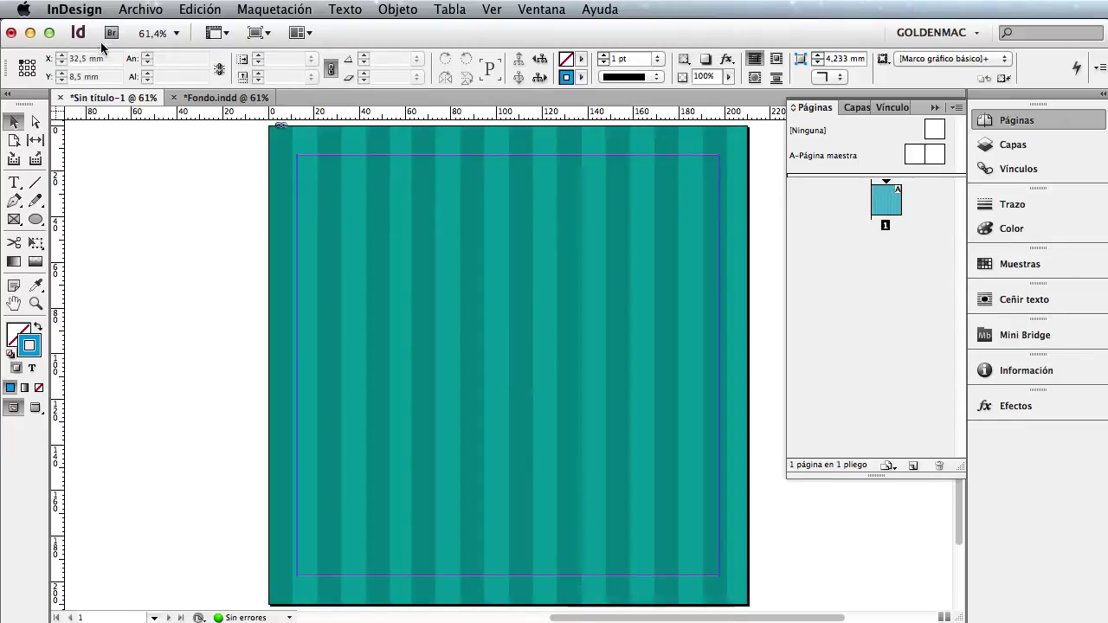
click(937, 109)
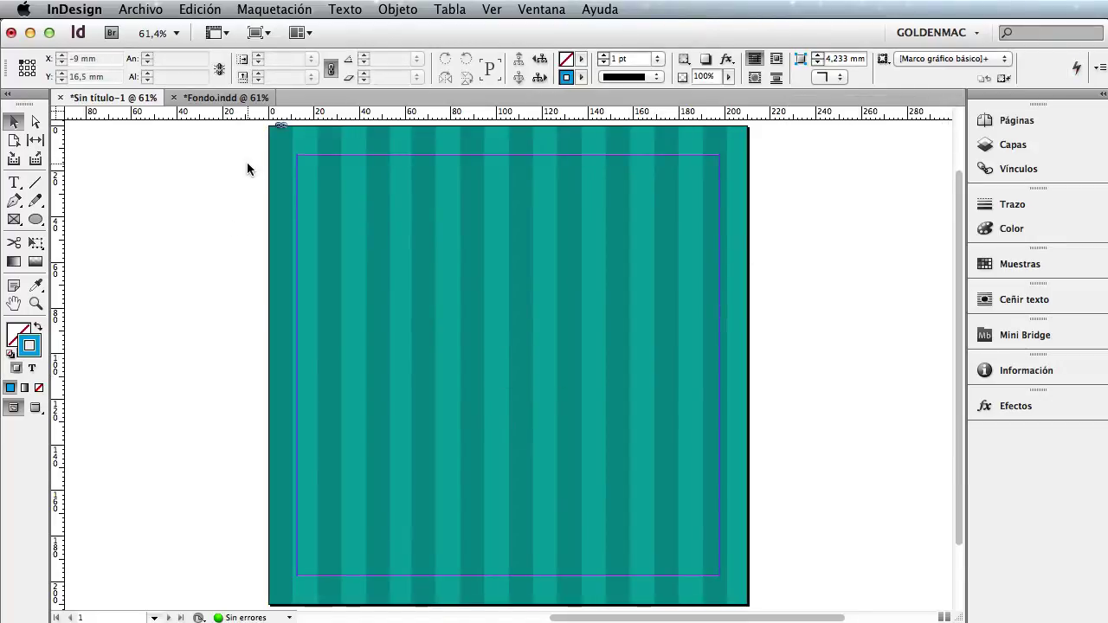
Place the cortazar text file from the videotutorial folder over the striped background, starting about 59 mm down the page
click(145, 11)
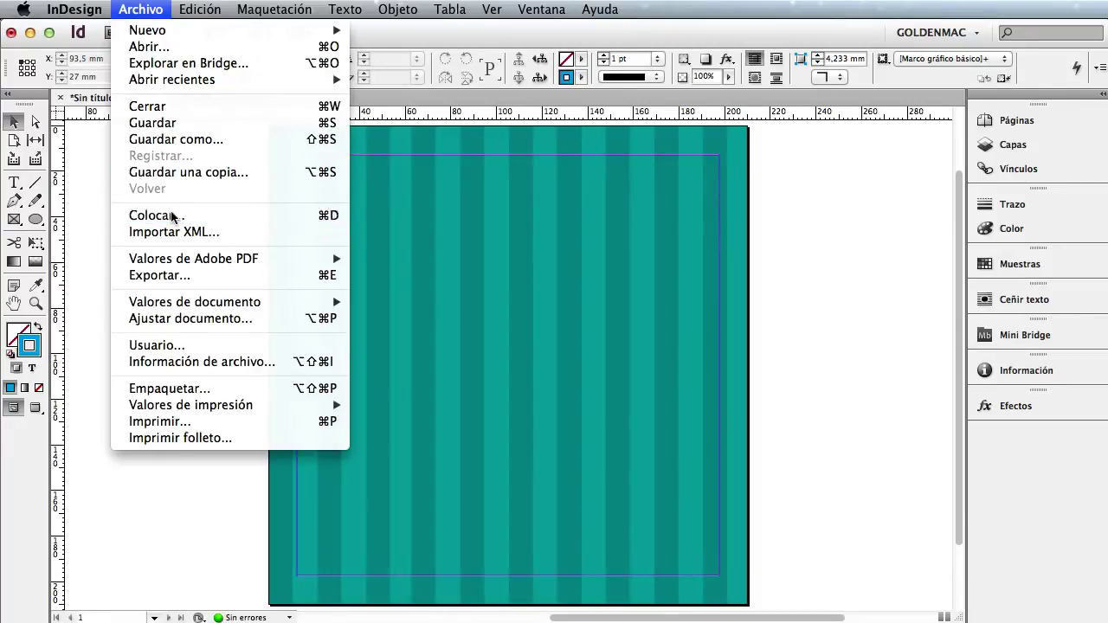
click(208, 215)
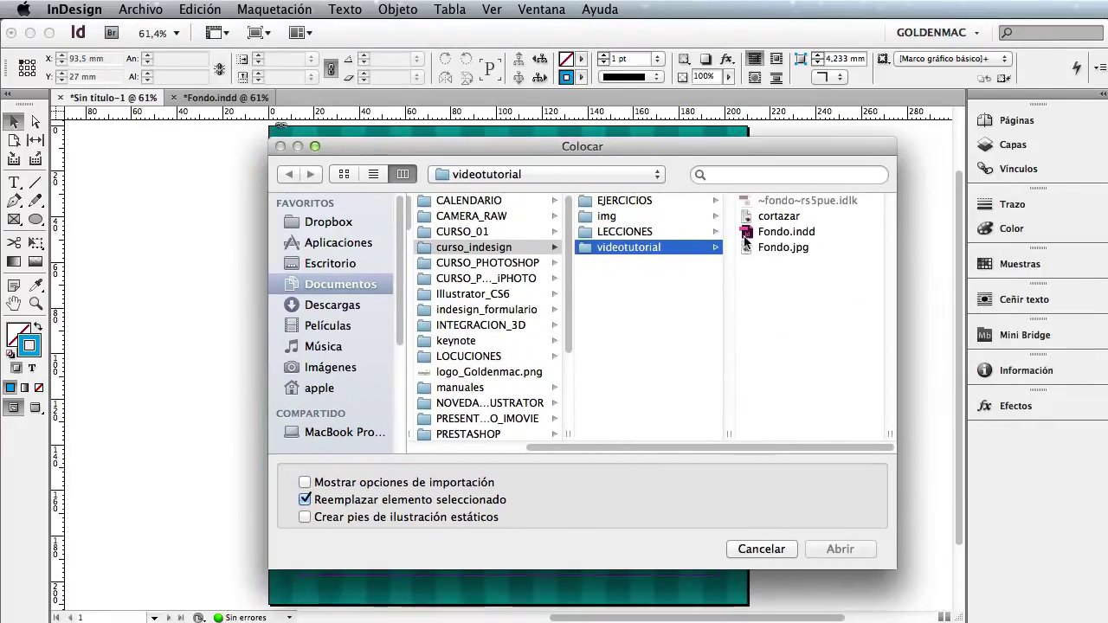
click(840, 549)
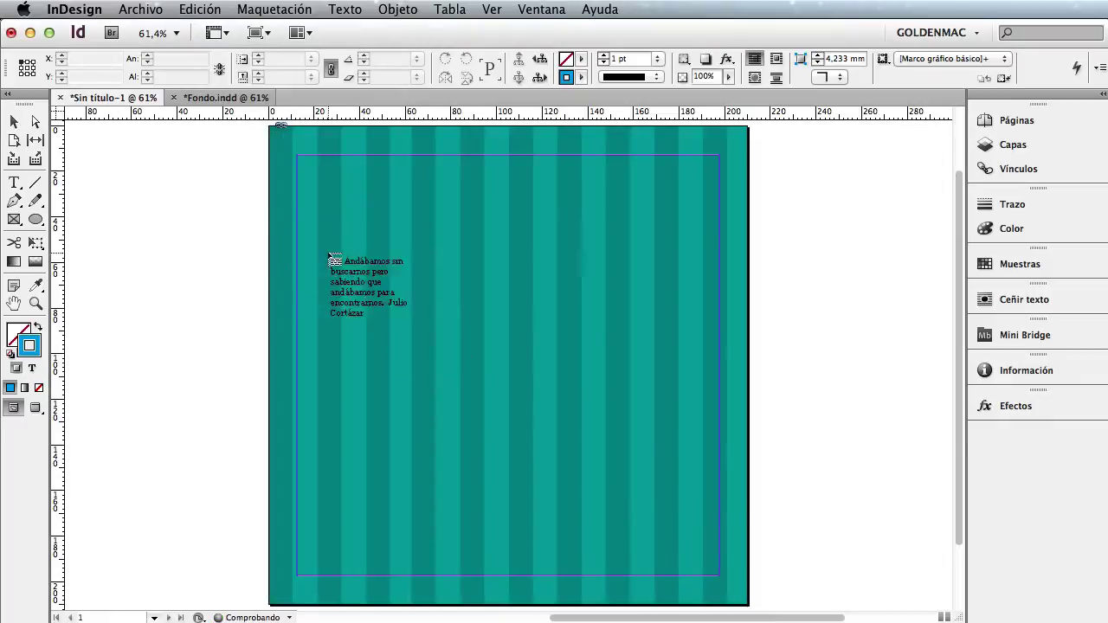
click(346, 260)
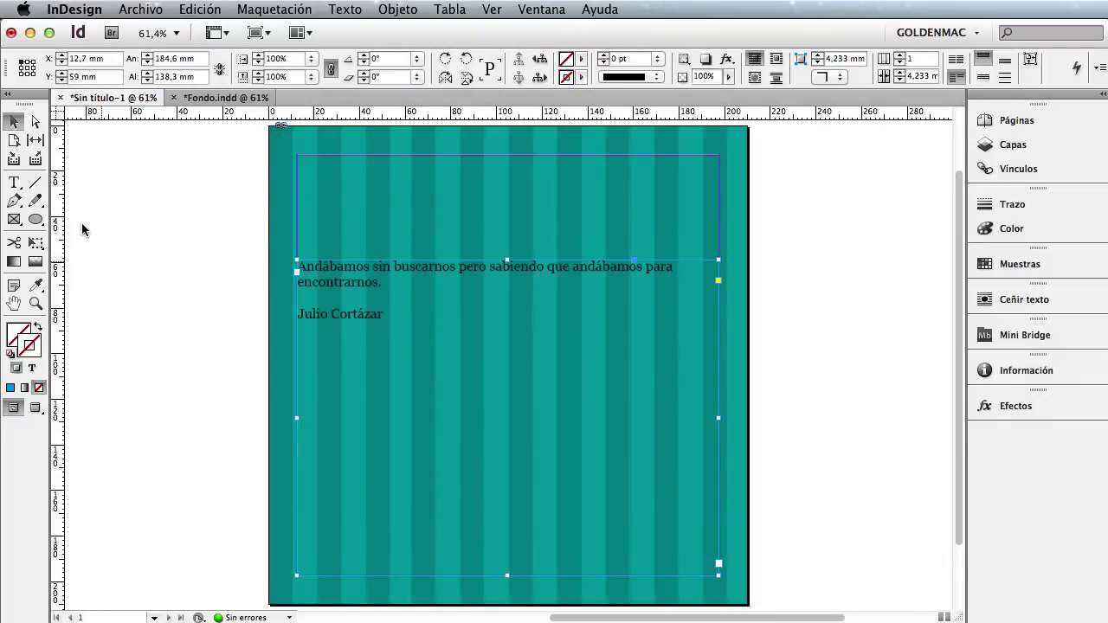
Shorten the quote's text frame to about 53.5 mm high and move it to about X 38.5 mm, Y 98.5 mm
drag(508, 245, 527, 255)
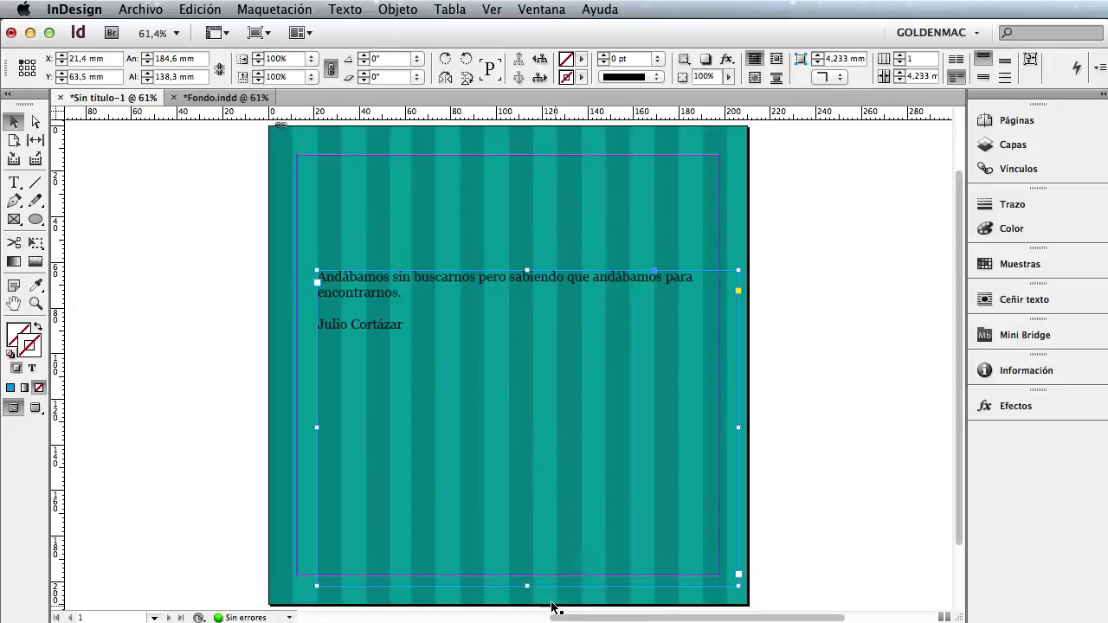
drag(528, 586, 524, 394)
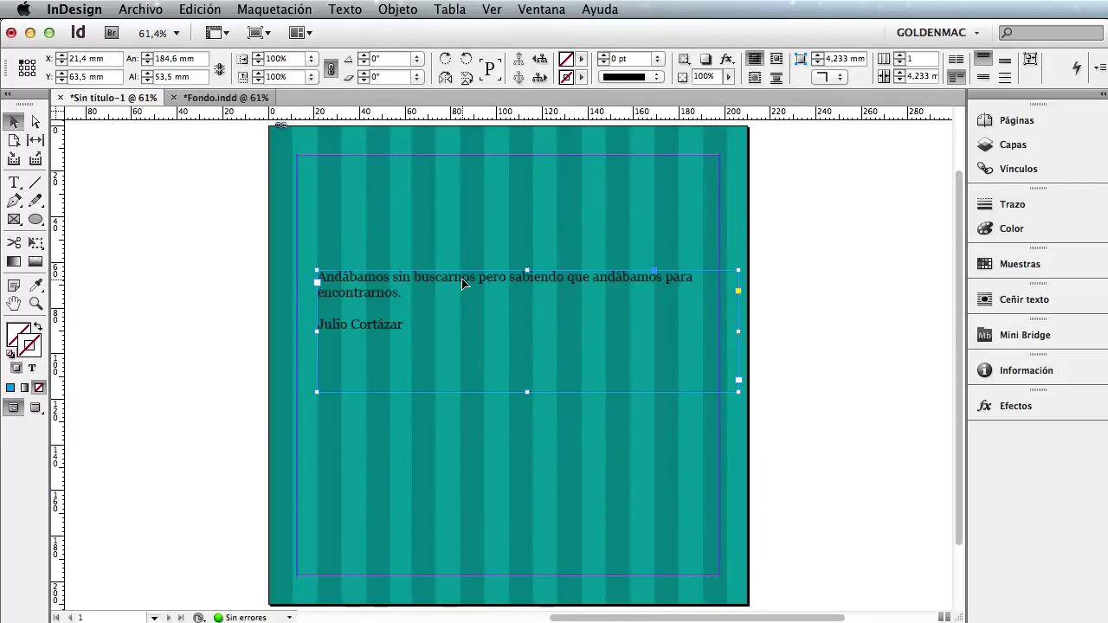
drag(463, 283, 501, 361)
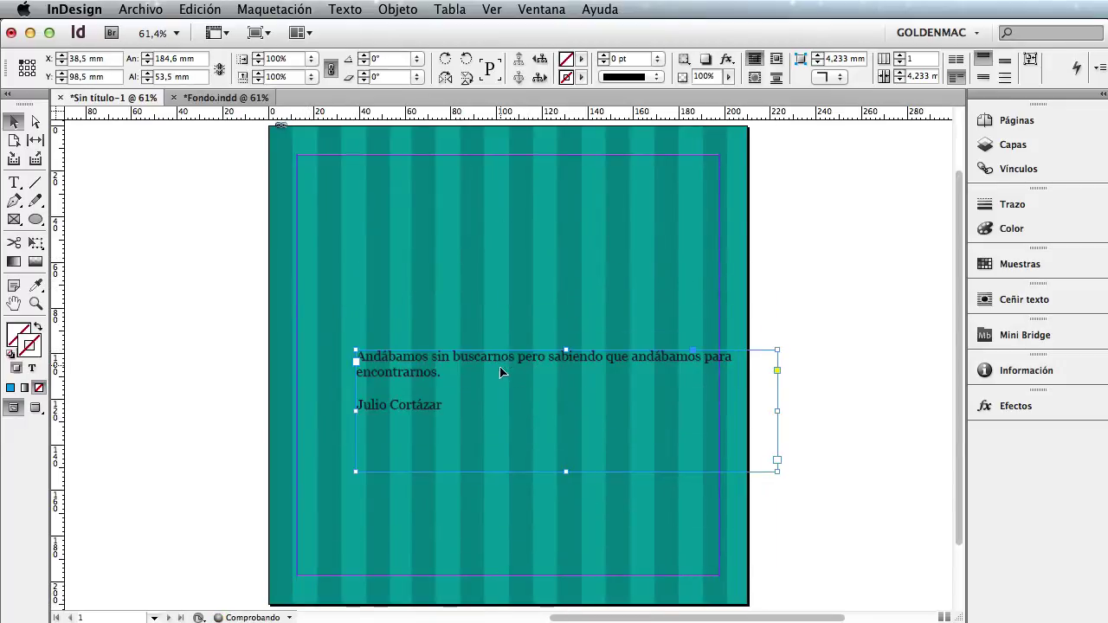
Select all the text in the quote frame and dock the Párrafo panel below Efectos
double_click(439, 409)
key(super+a)
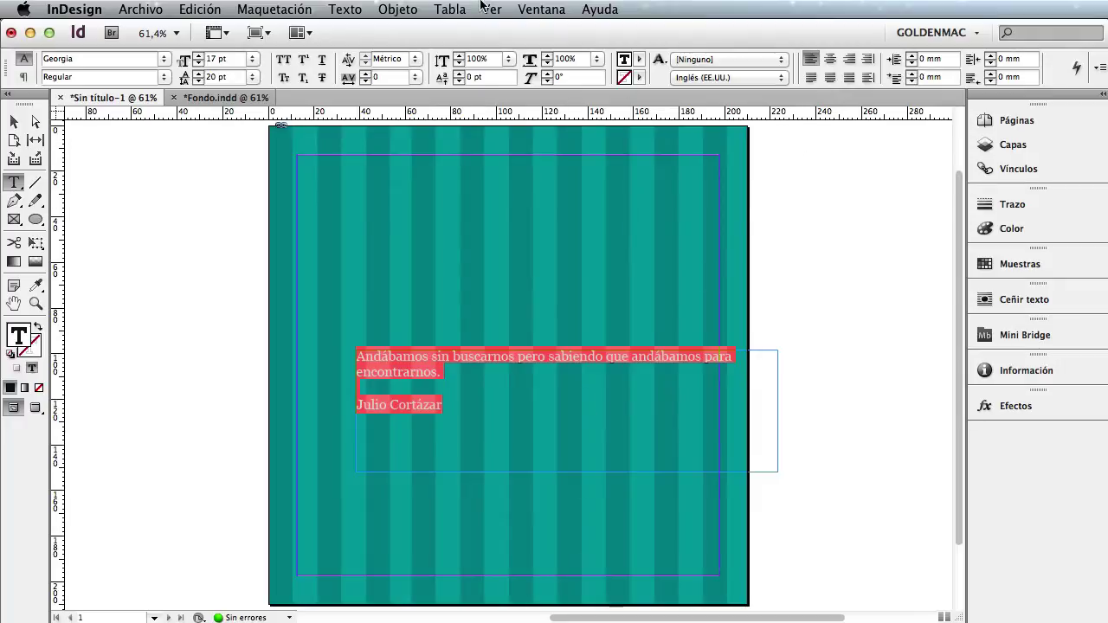
click(545, 10)
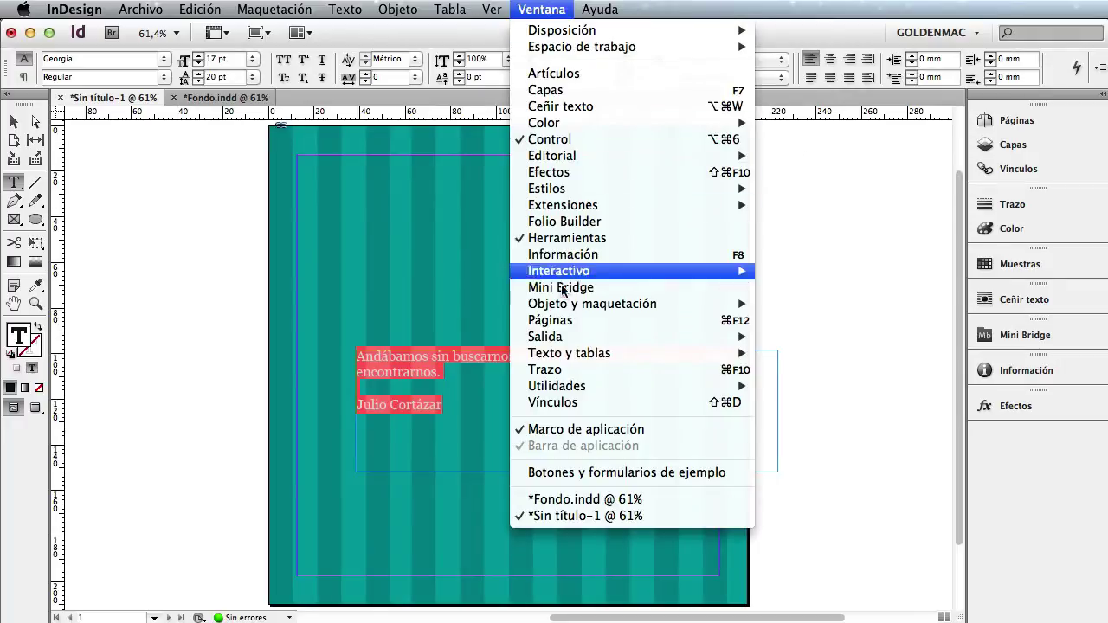
mouse_move(606, 353)
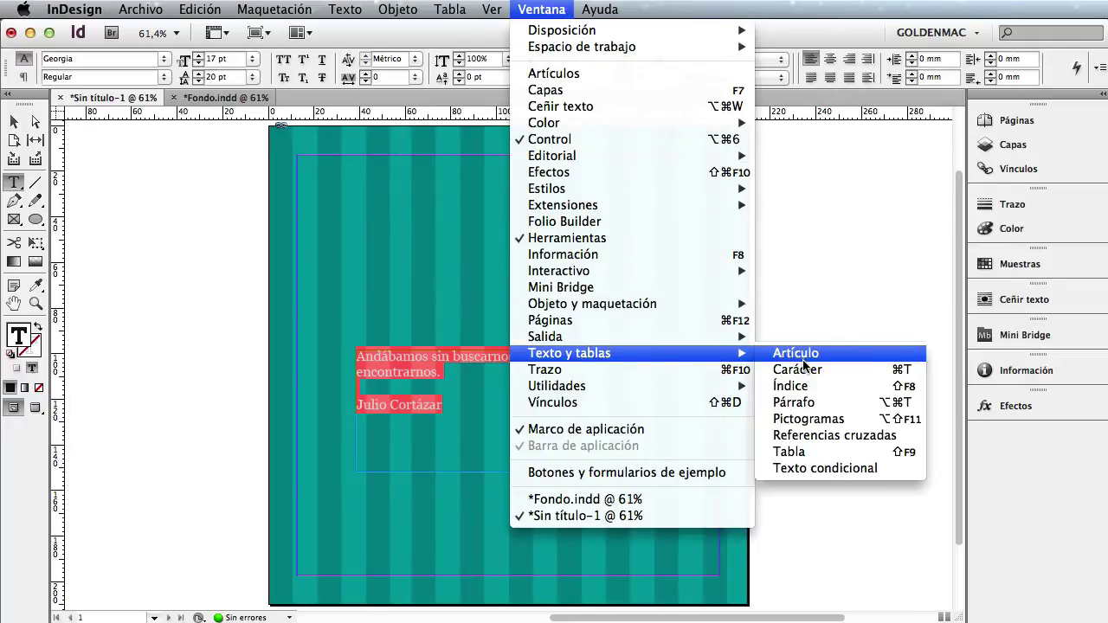
click(810, 402)
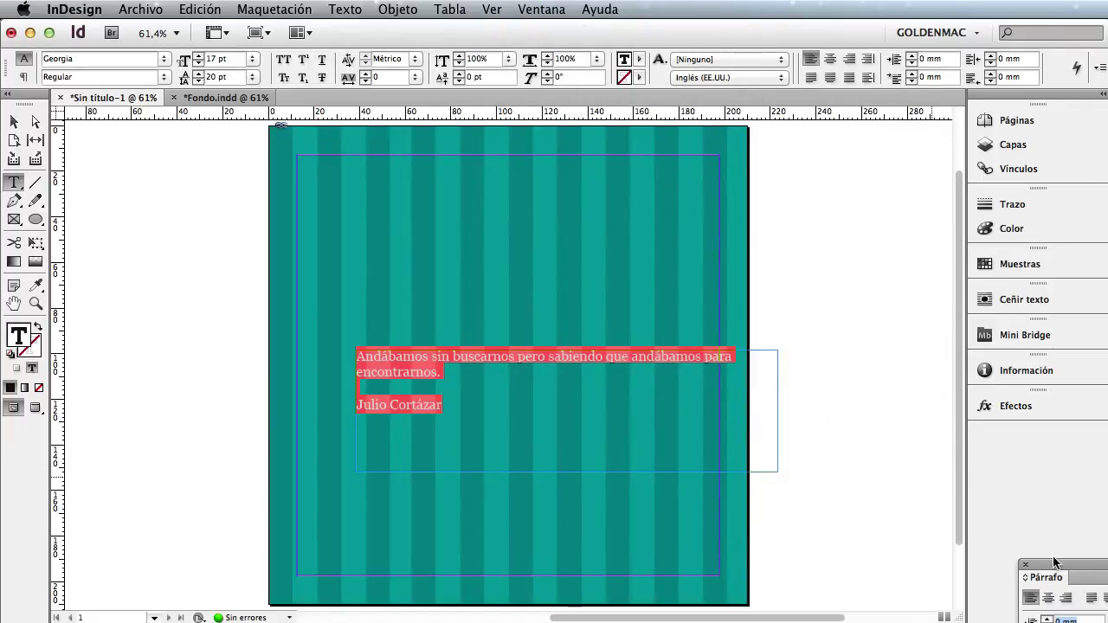
drag(1055, 562, 992, 433)
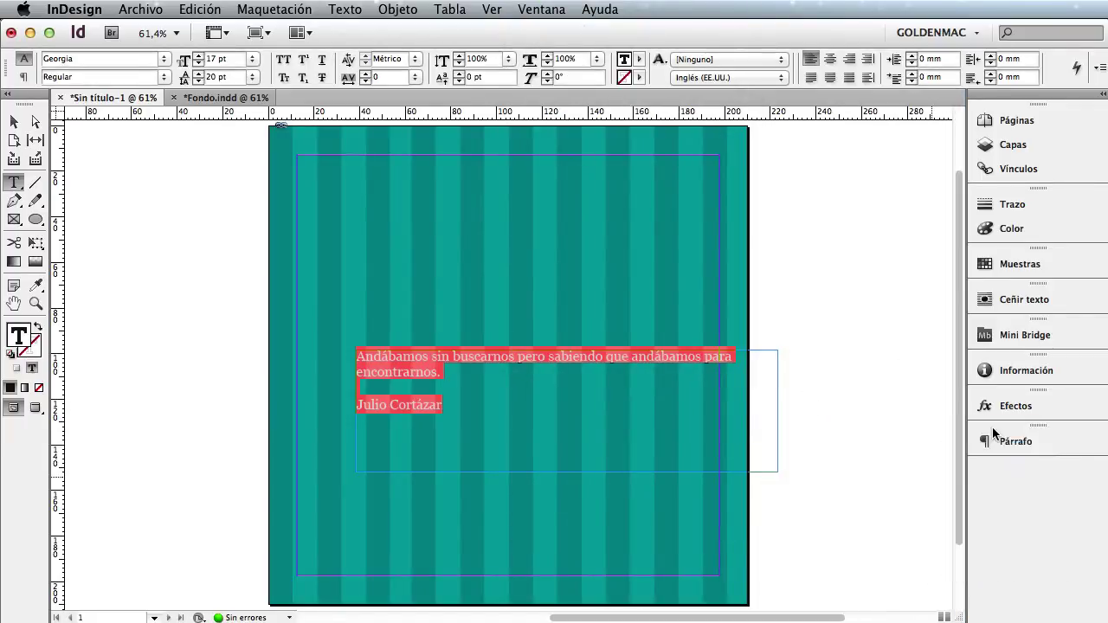
Show the Carácter panel and dock it below Párrafo
click(542, 9)
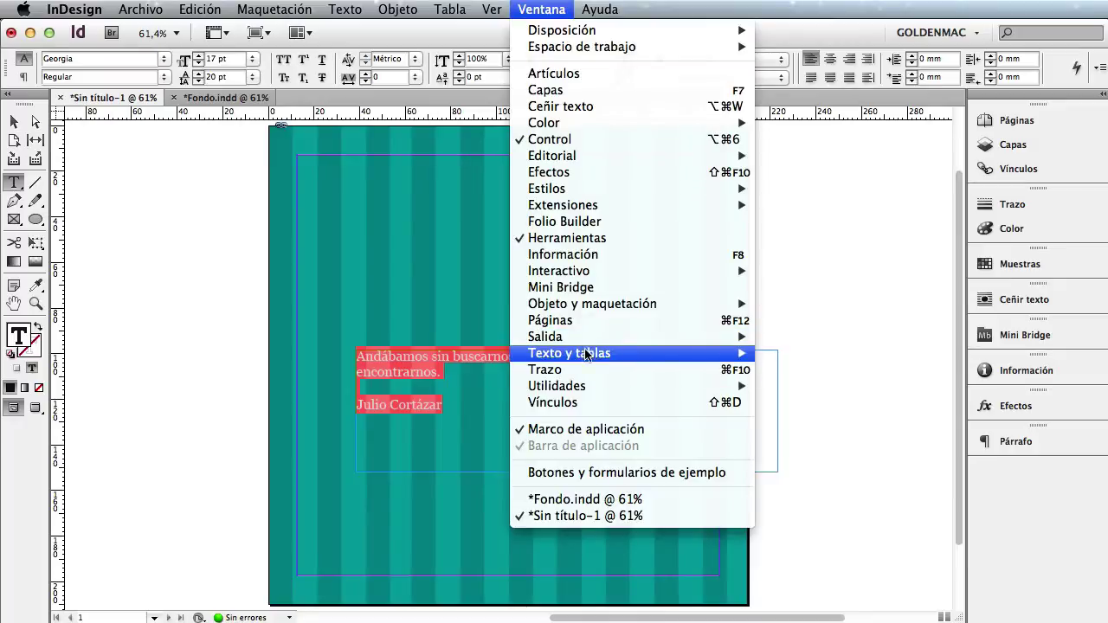
mouse_move(587, 353)
click(796, 369)
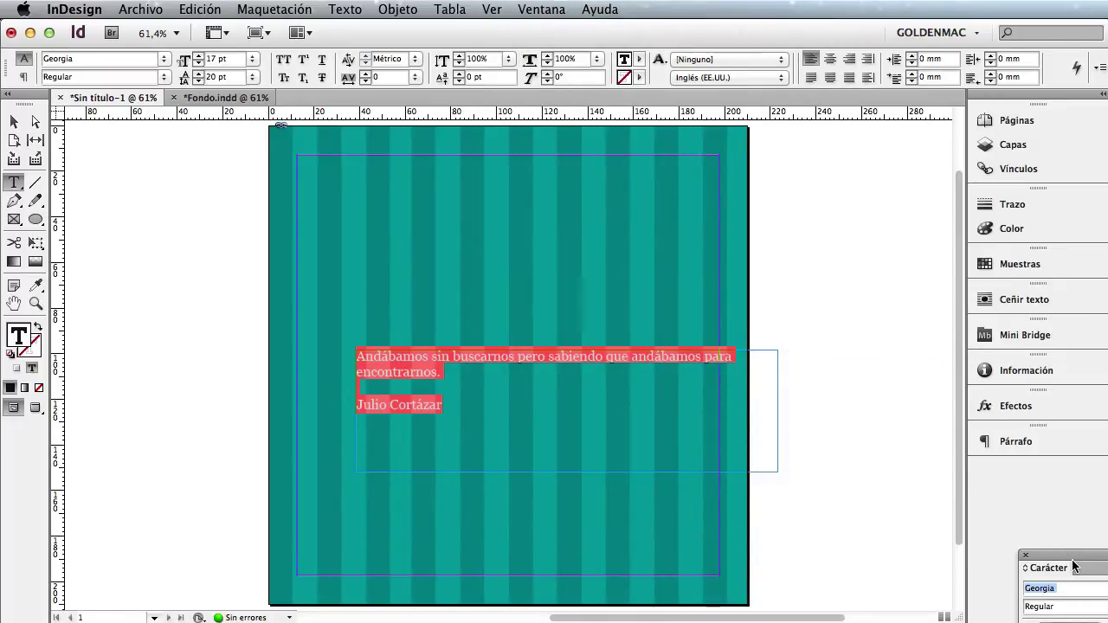
drag(1074, 557, 984, 462)
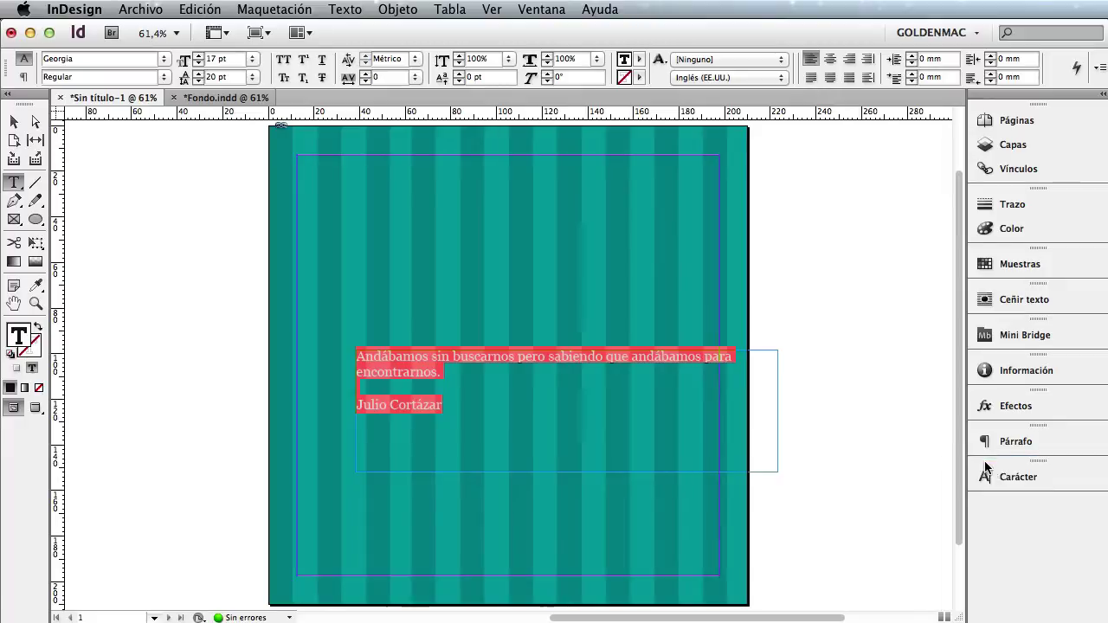
Examine the Carácter and Párrafo panels and compare the character and paragraph formatting controls
click(1057, 483)
click(1030, 440)
click(1030, 440)
click(1031, 484)
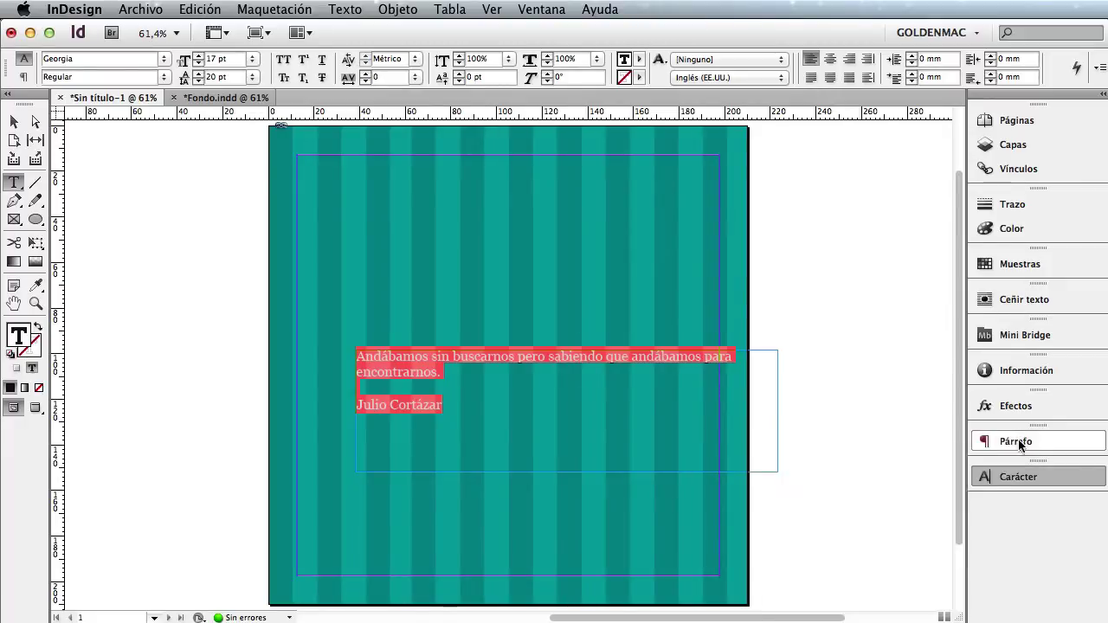
click(1023, 445)
click(1021, 479)
click(1020, 442)
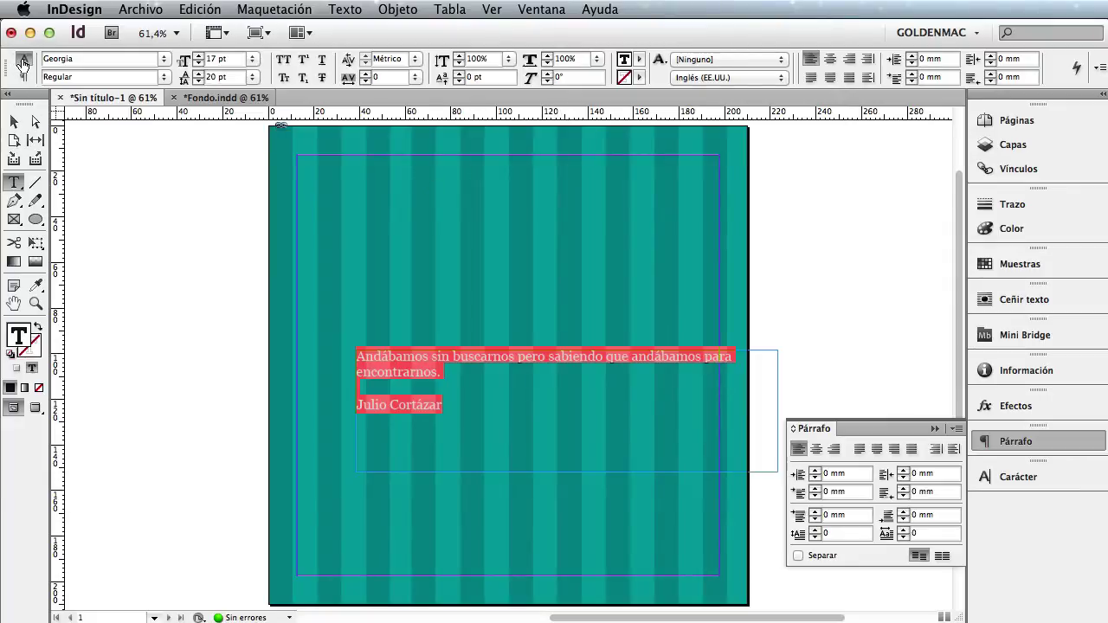
click(24, 76)
click(24, 58)
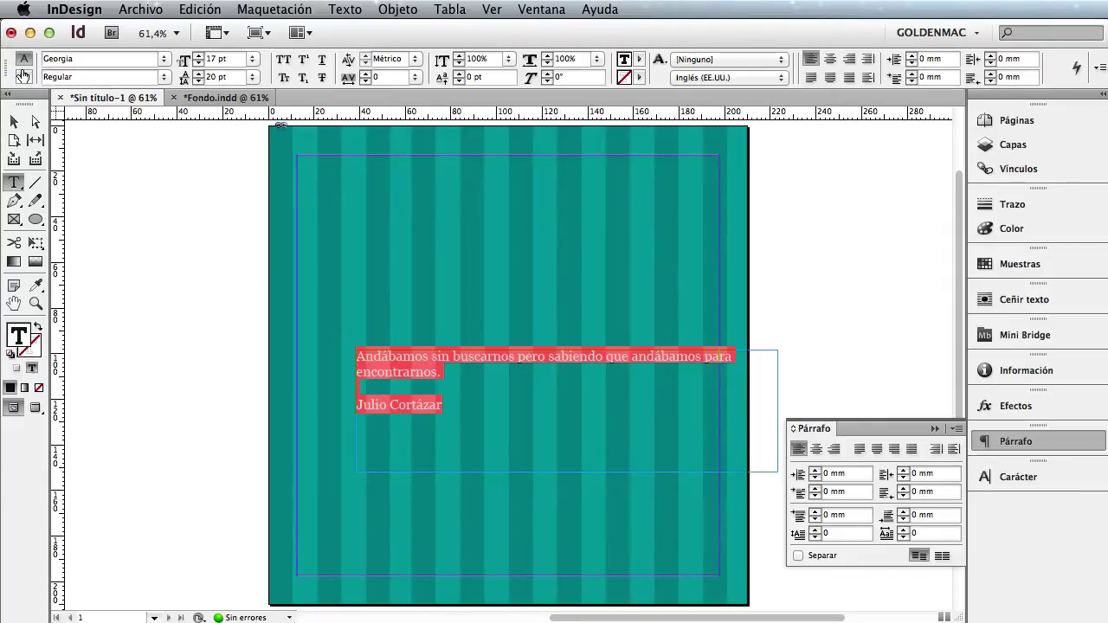
click(24, 76)
click(24, 58)
click(23, 76)
click(24, 58)
Set the font of the selected quote and author text to Helvetica Neue Light
click(164, 58)
mouse_move(178, 76)
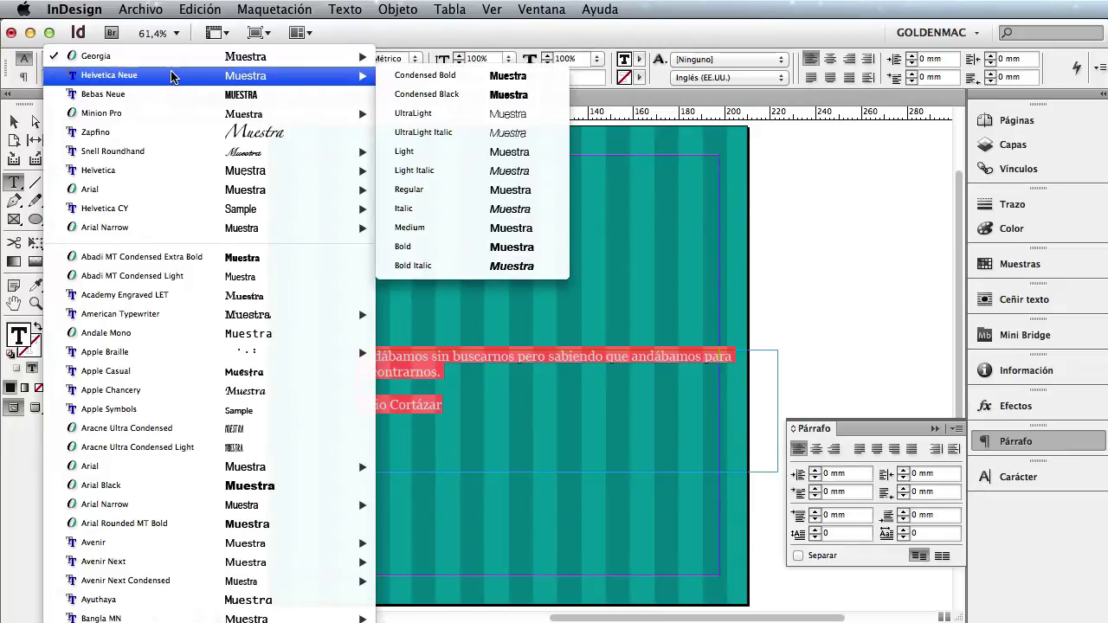
click(420, 153)
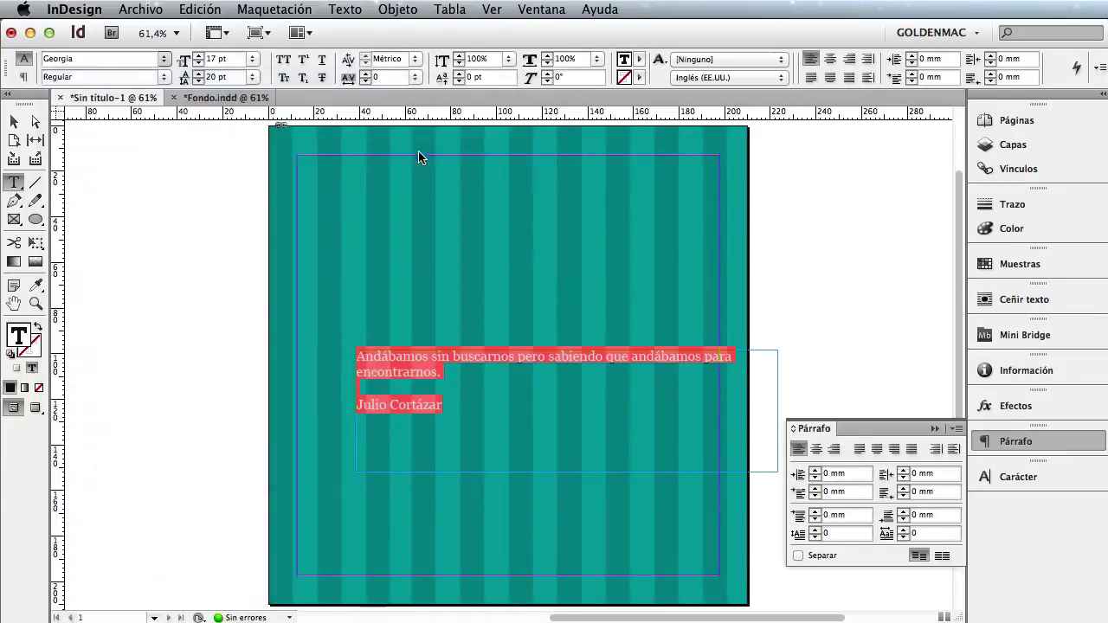
click(395, 365)
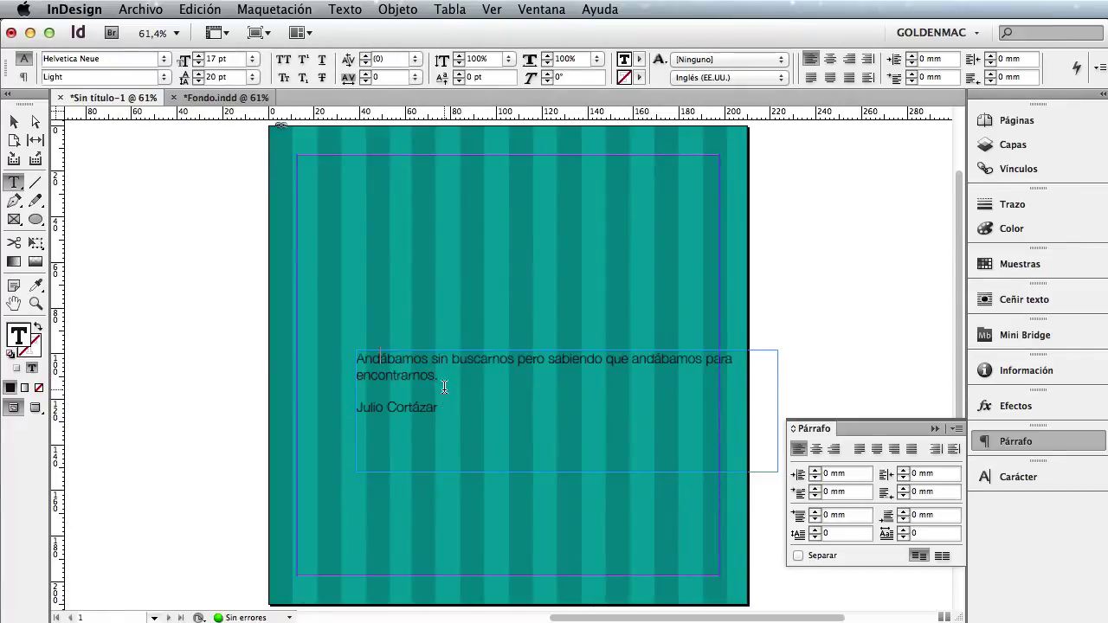
Select the two-line quote and set its text fill colour to [Papel]
drag(437, 376, 324, 354)
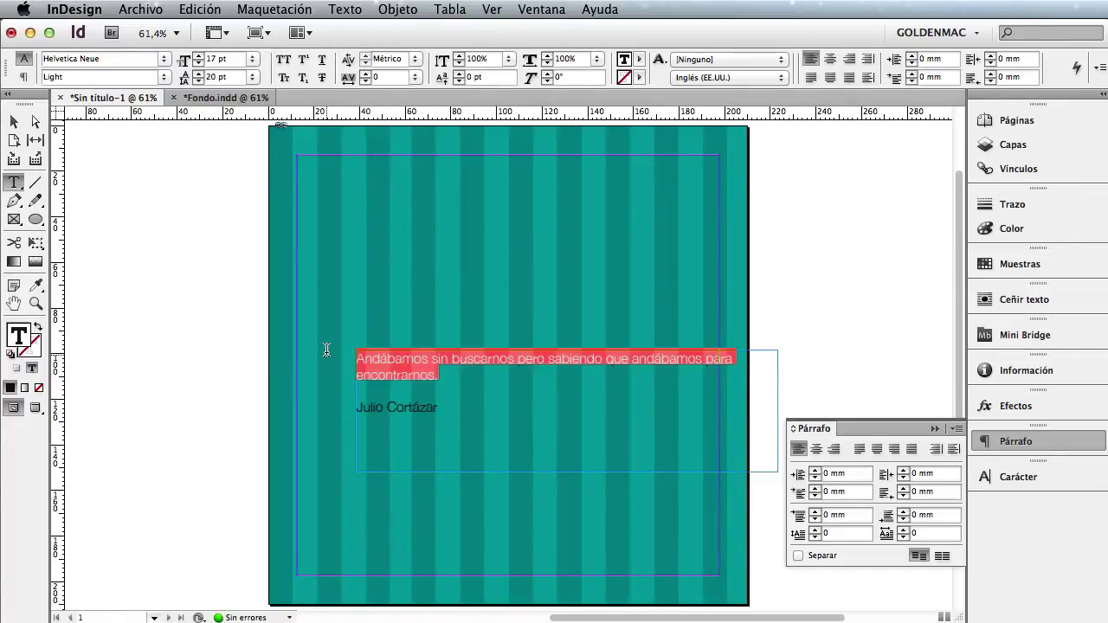
click(639, 61)
scroll(718, 178, up, 2)
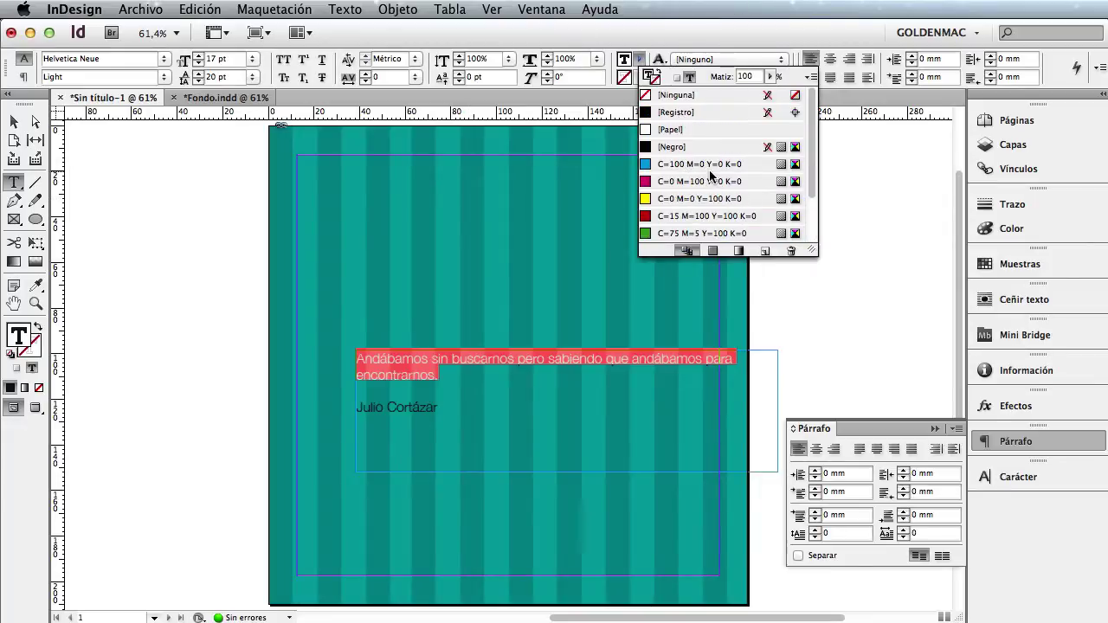
click(681, 130)
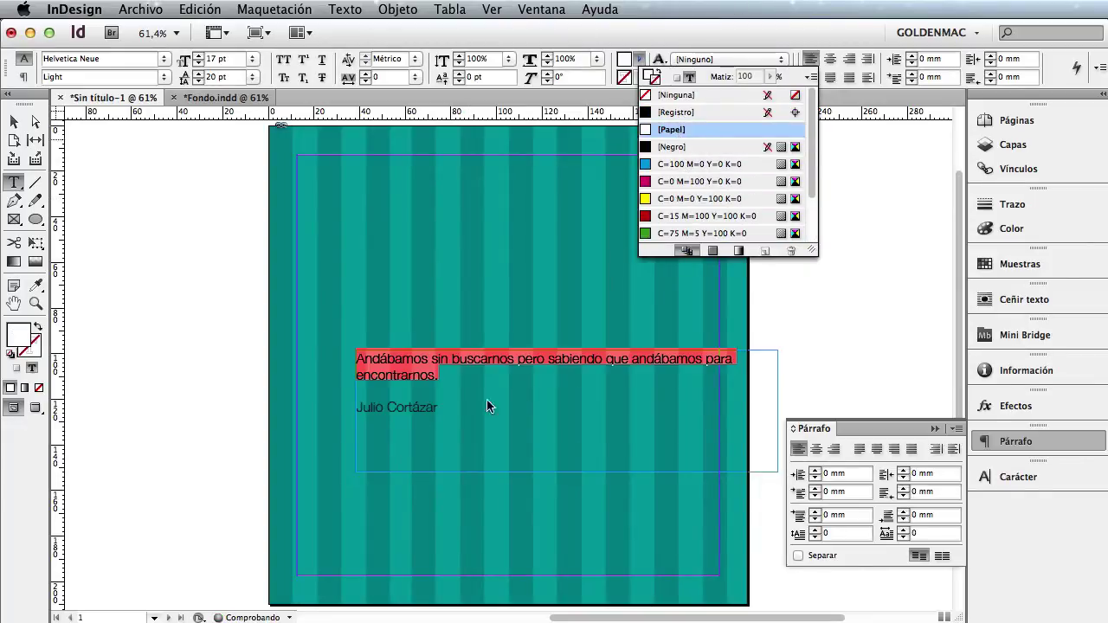
Select the author's name below the quote and set its text fill colour to [Papel]
click(425, 404)
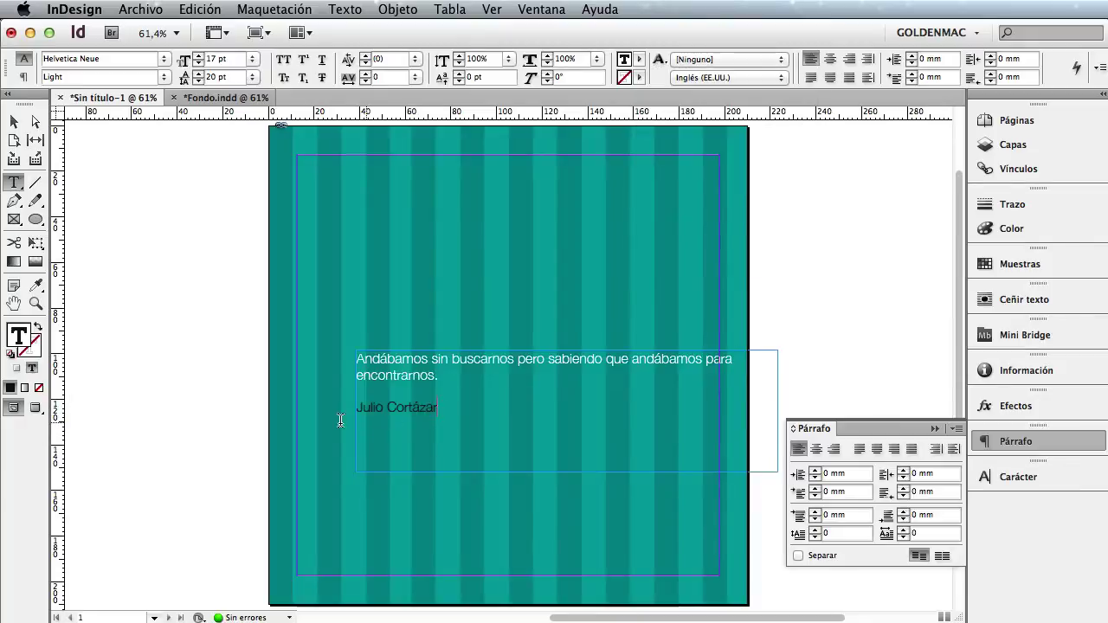
drag(438, 407, 346, 404)
click(640, 60)
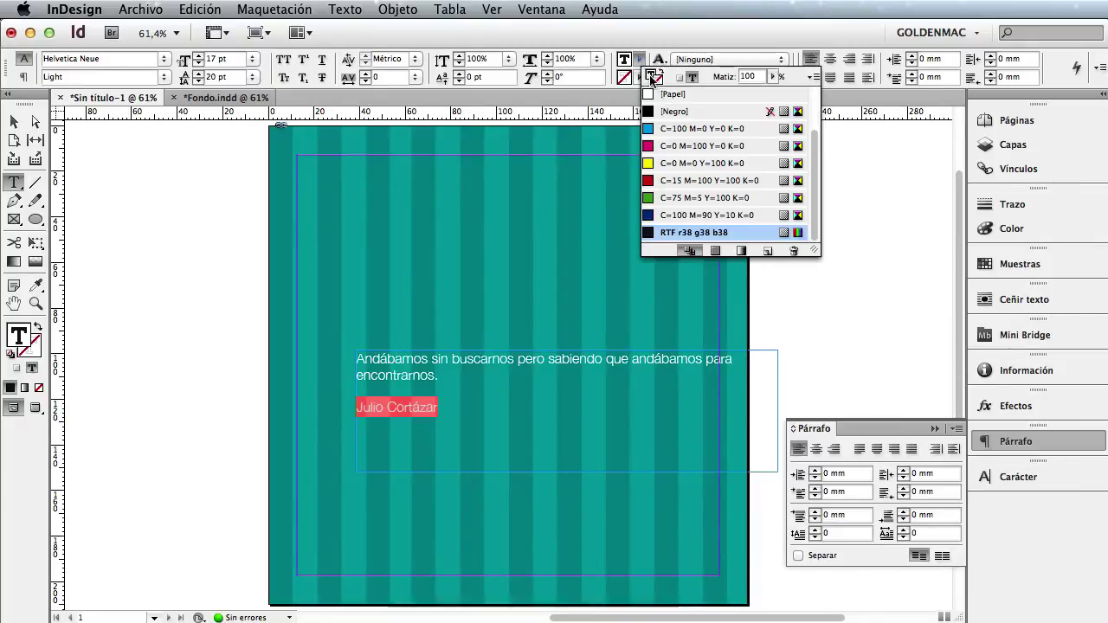
click(672, 94)
click(412, 380)
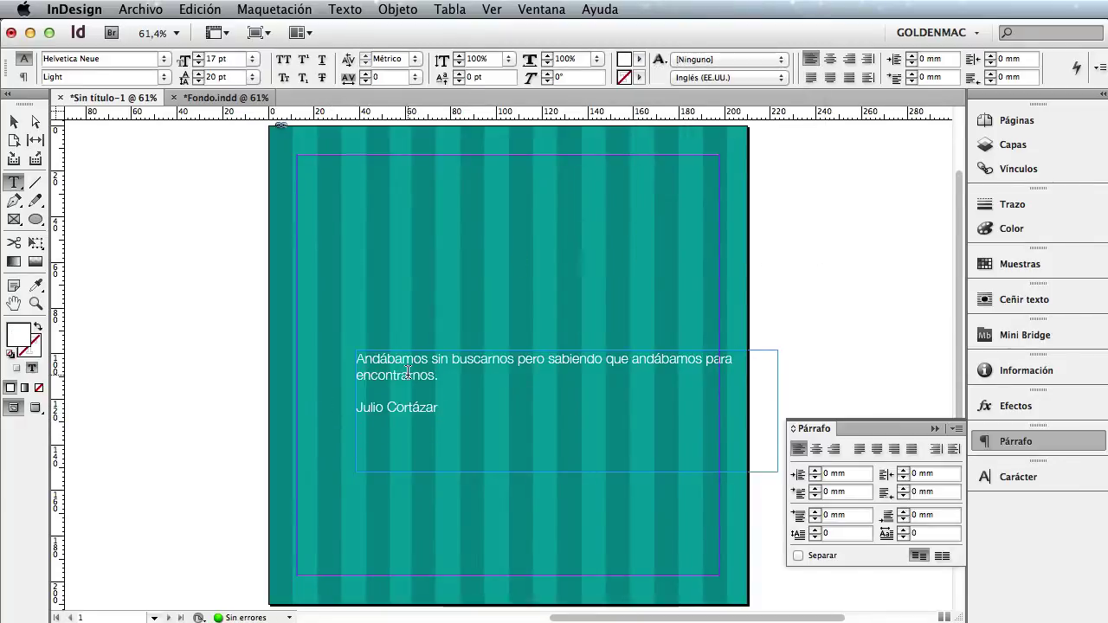
Select the two-line quote and set its tracking to 10
drag(437, 376, 340, 348)
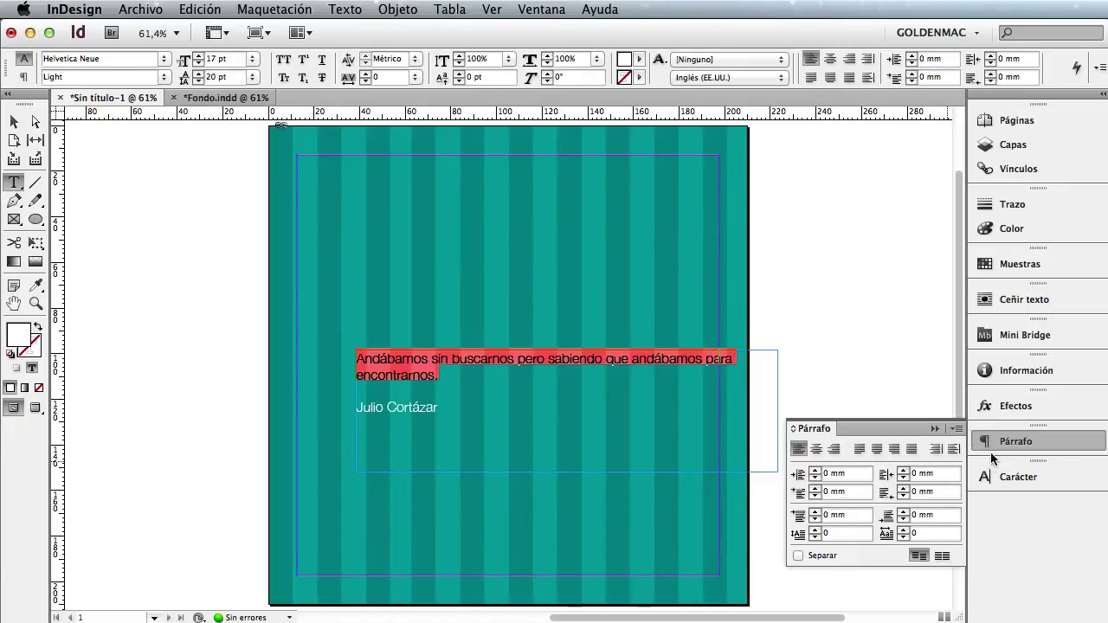
click(996, 479)
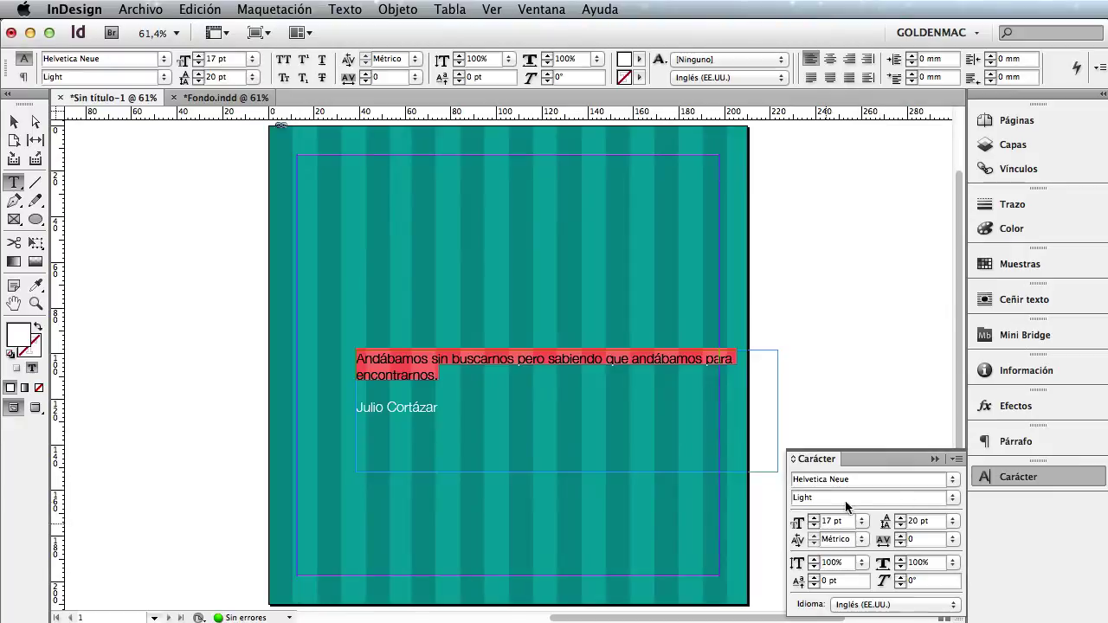
click(954, 540)
click(952, 540)
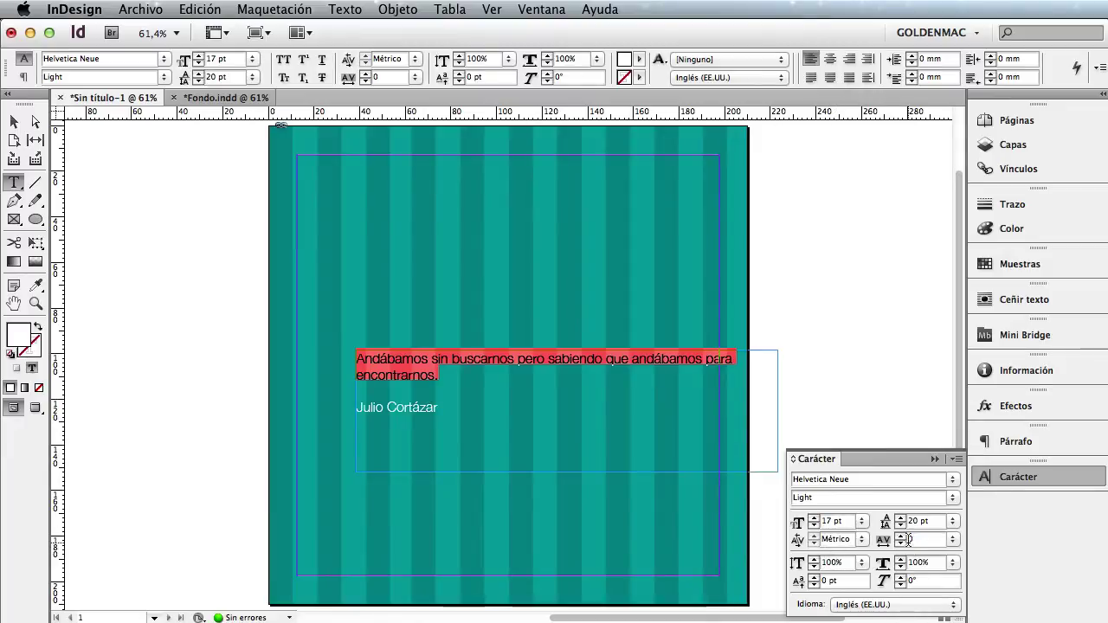
click(953, 542)
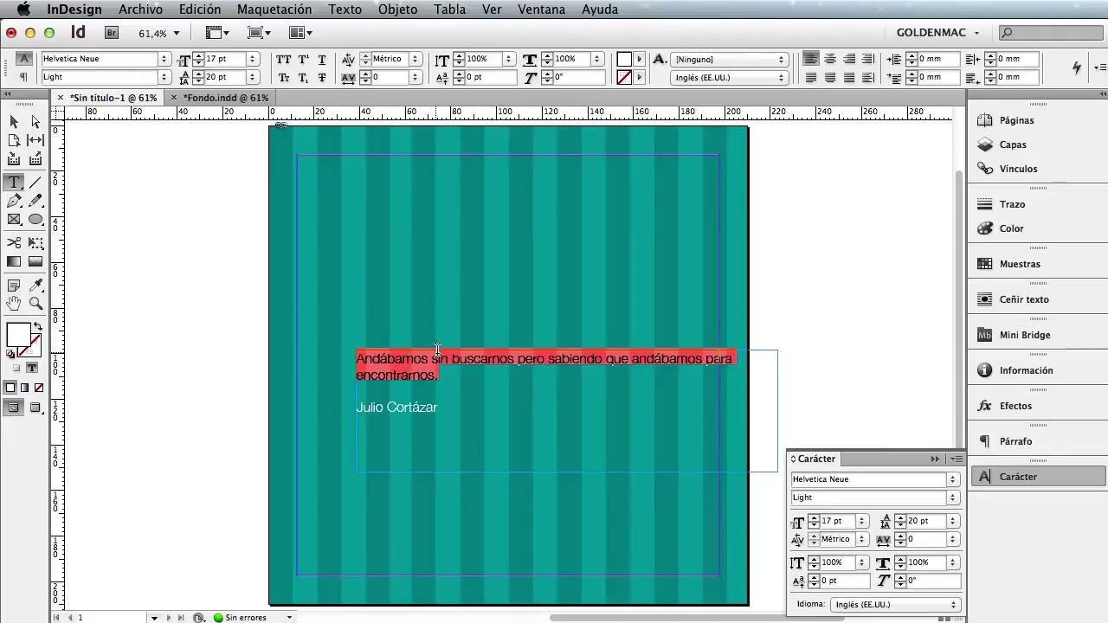
click(953, 541)
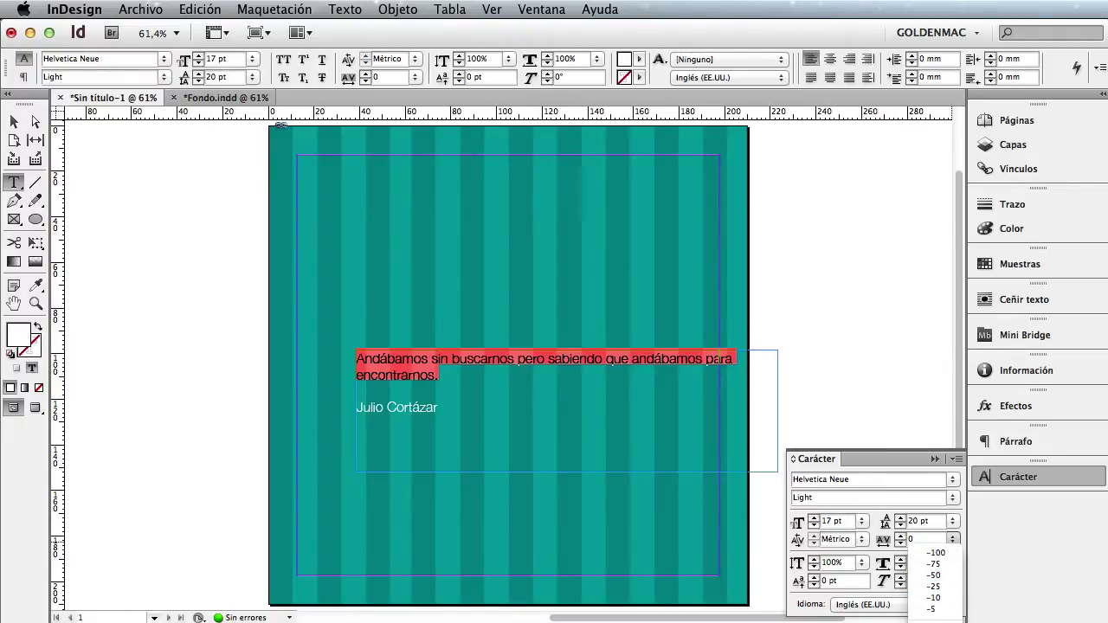
click(934, 615)
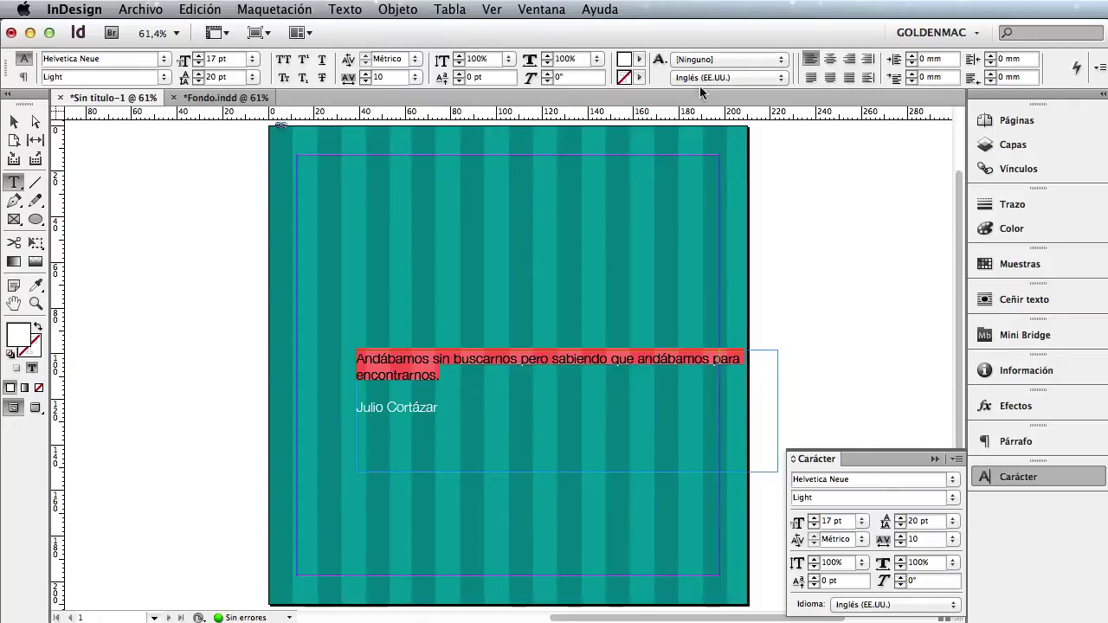
Set the selected quote's font size to 48 pt and its leading to Automático
click(863, 521)
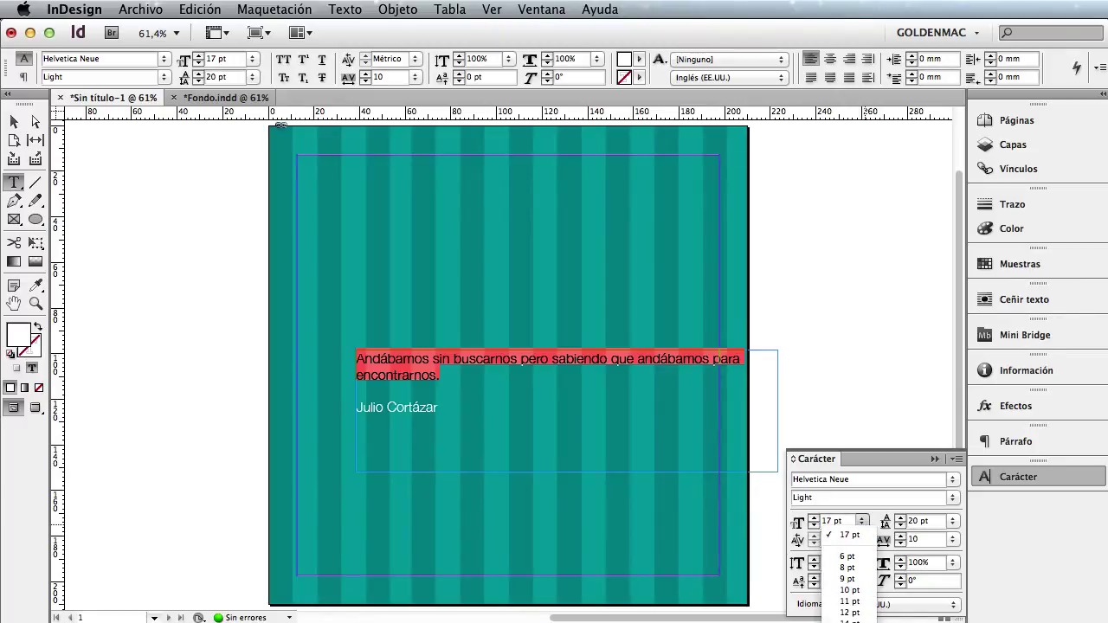
click(851, 521)
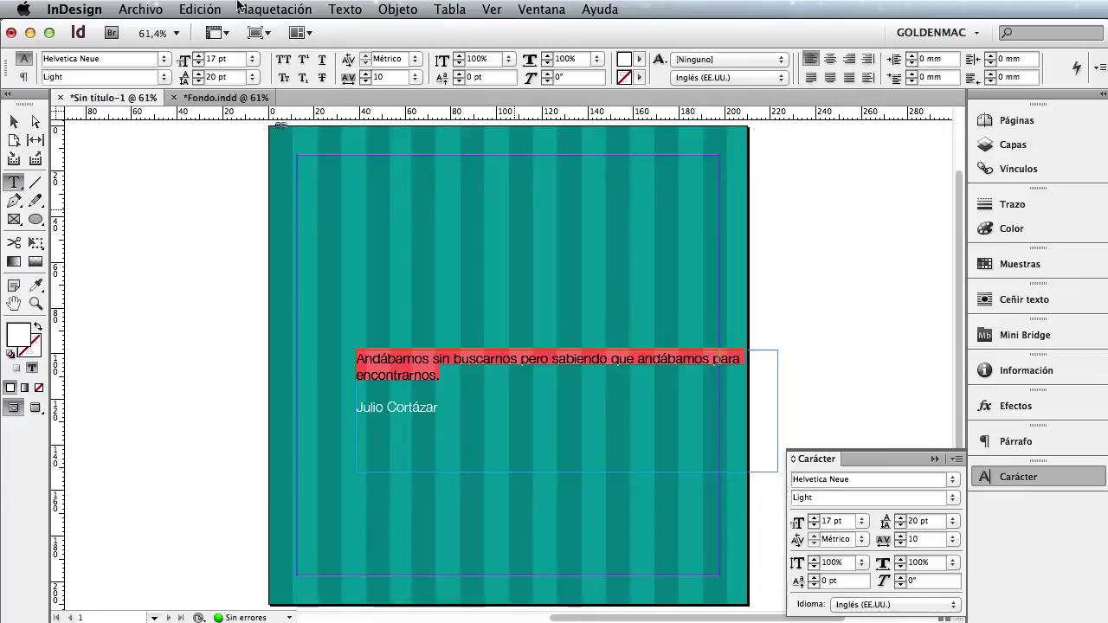
click(252, 59)
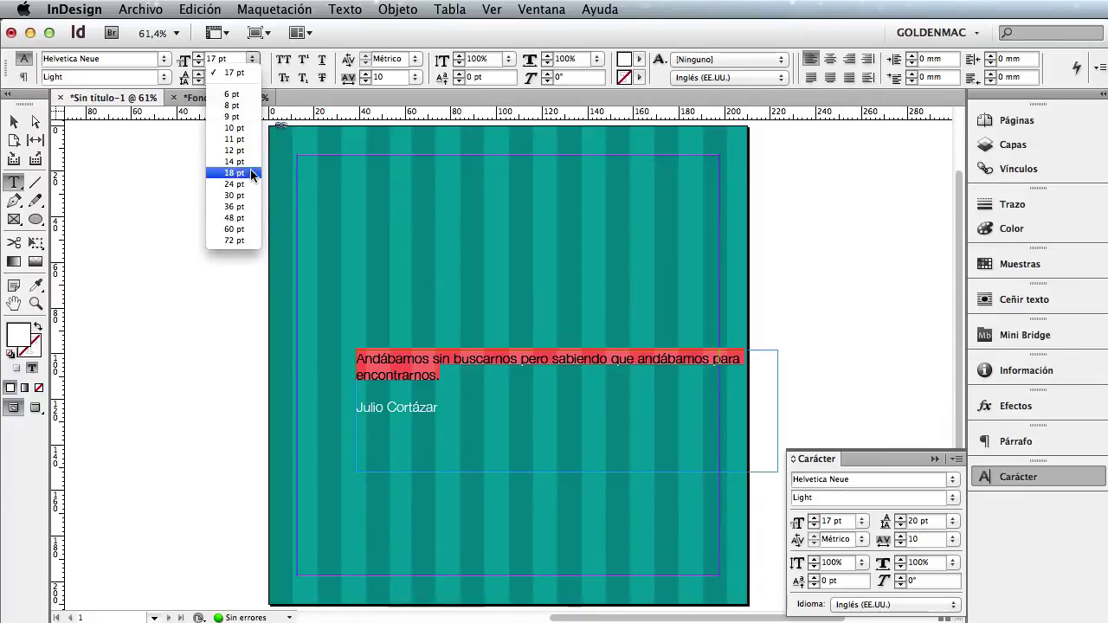
click(242, 218)
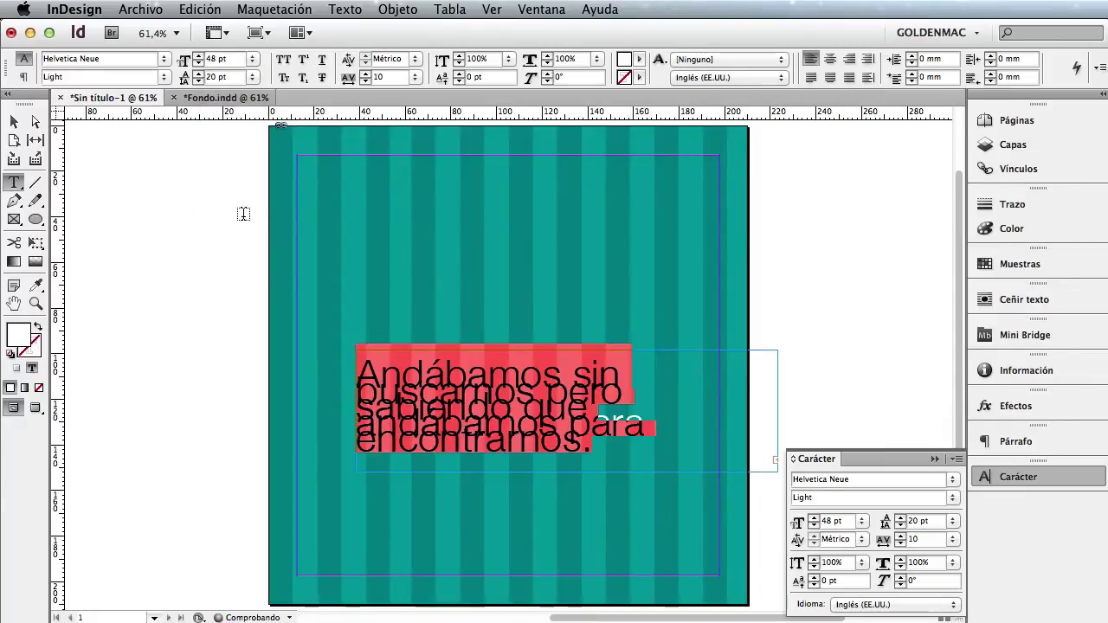
click(953, 520)
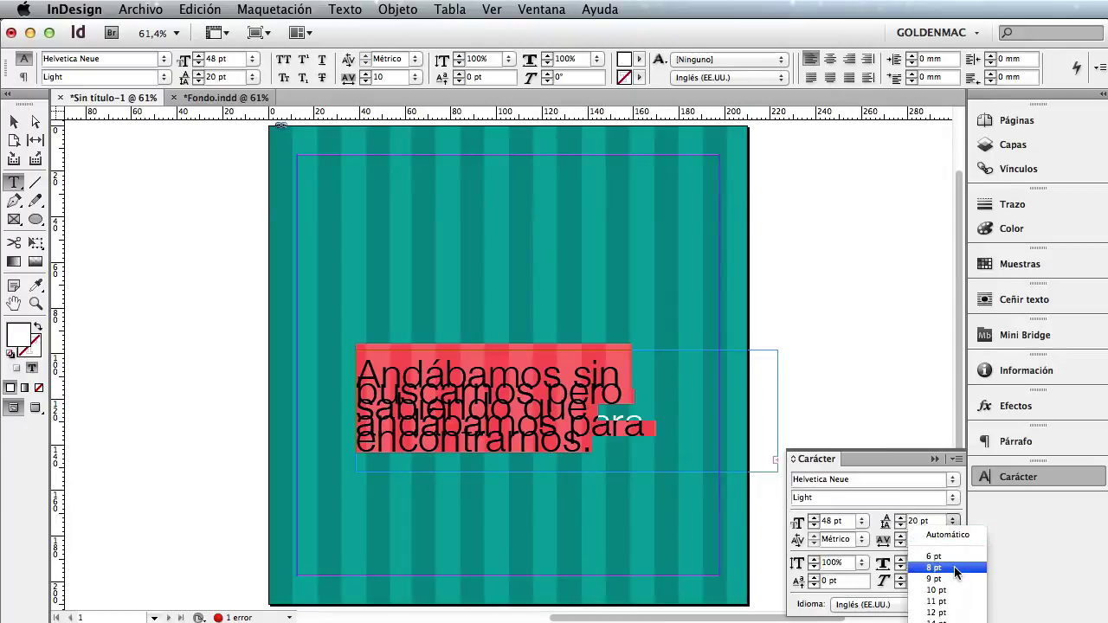
click(950, 535)
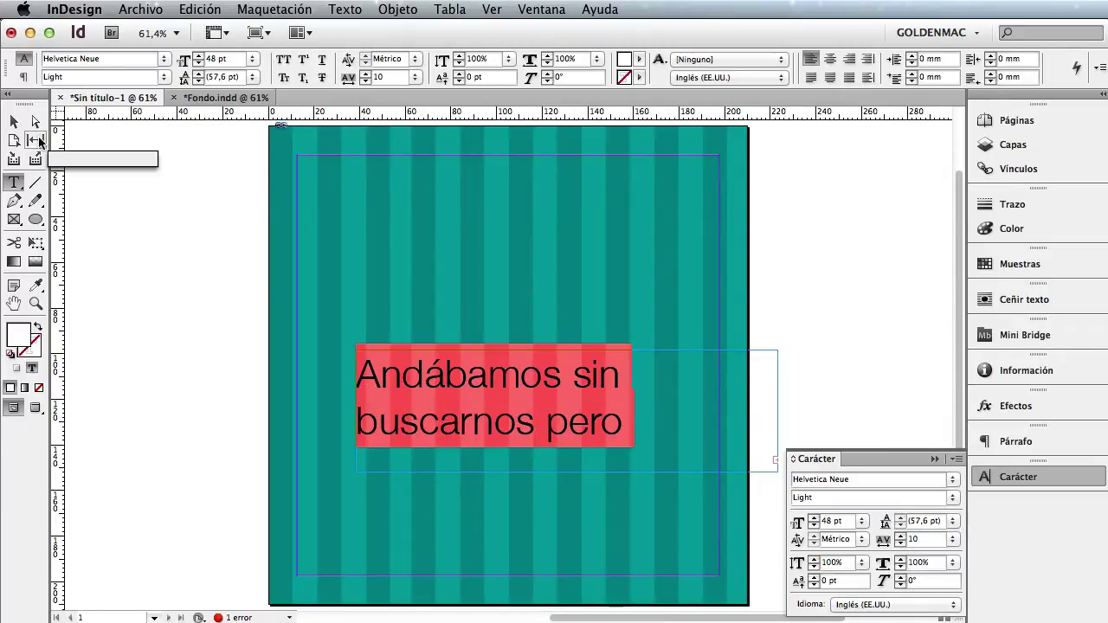
Resize the quote's text frame to 140 × 128 mm and move it to X 46 mm, Y 38 mm
click(14, 121)
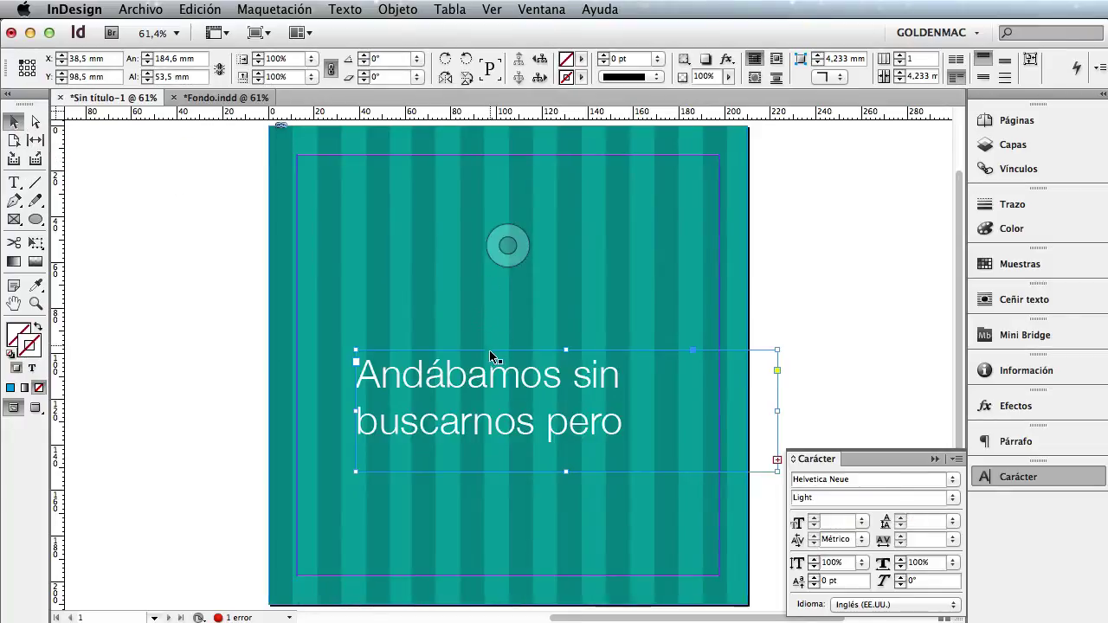
drag(489, 349, 448, 231)
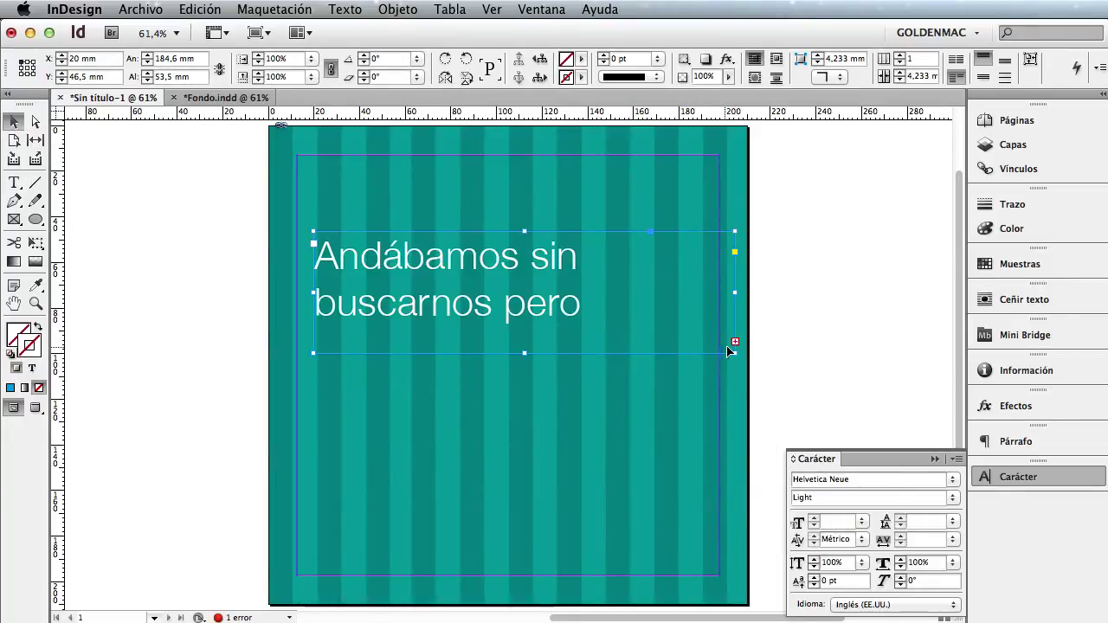
drag(735, 292, 633, 292)
drag(475, 354, 473, 524)
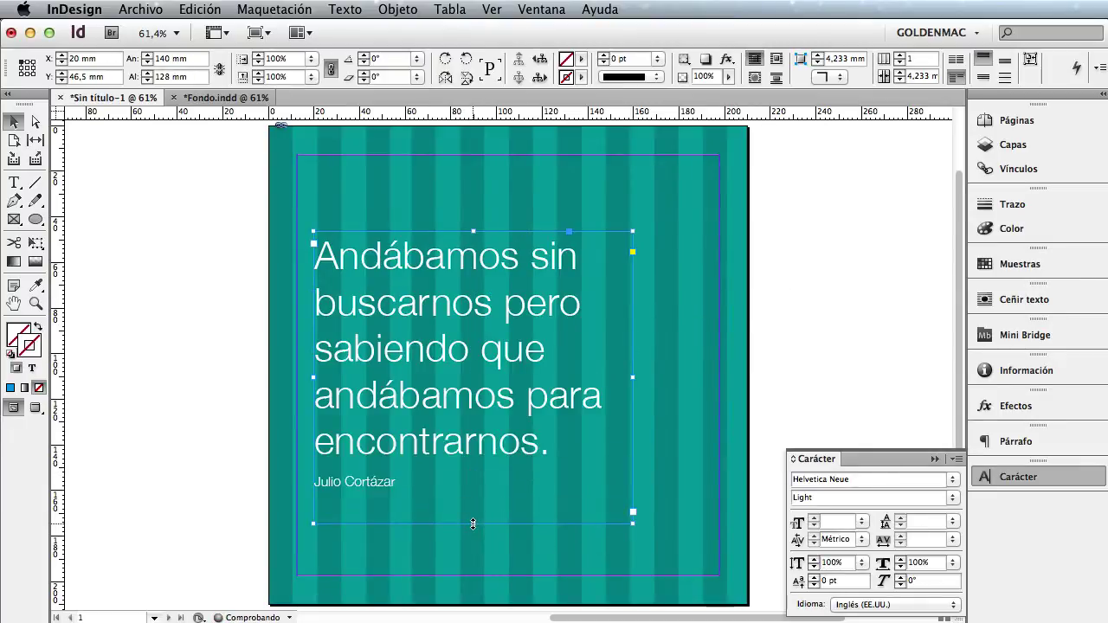
drag(441, 452, 491, 437)
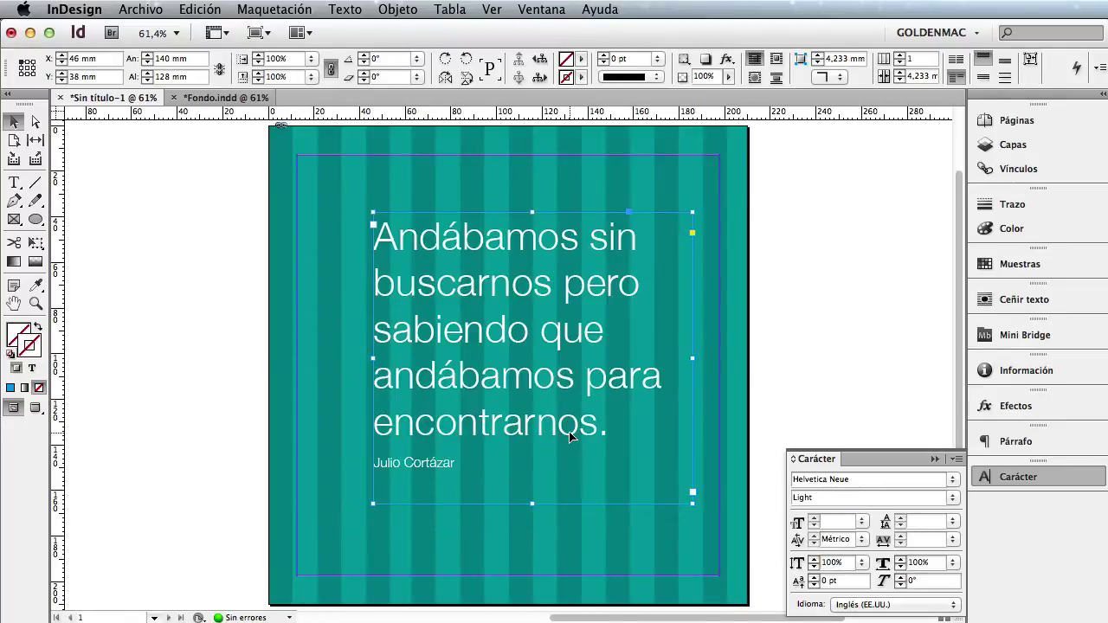
Select the quote text up to its final period and set its font to Helvetica Neue UltraLight
double_click(596, 429)
drag(598, 429, 232, 232)
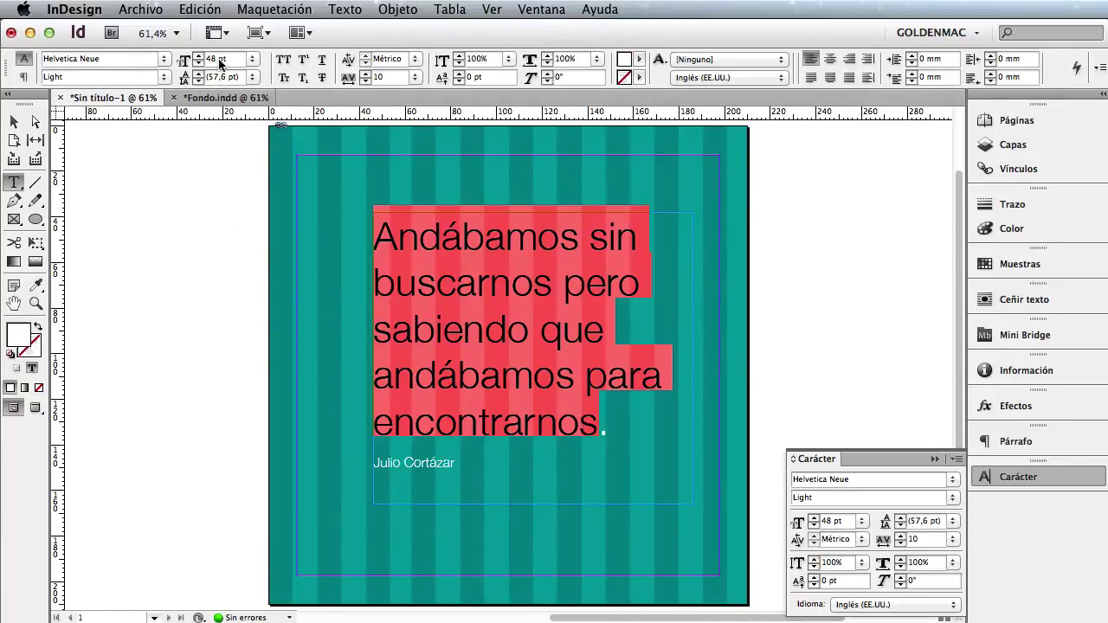
click(164, 60)
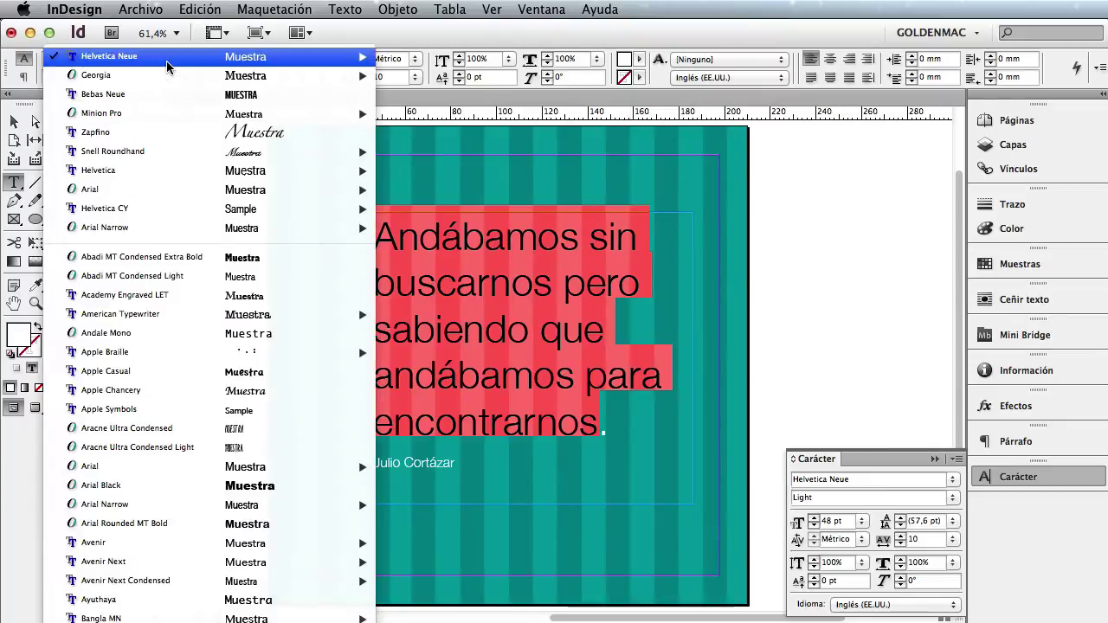
mouse_move(260, 67)
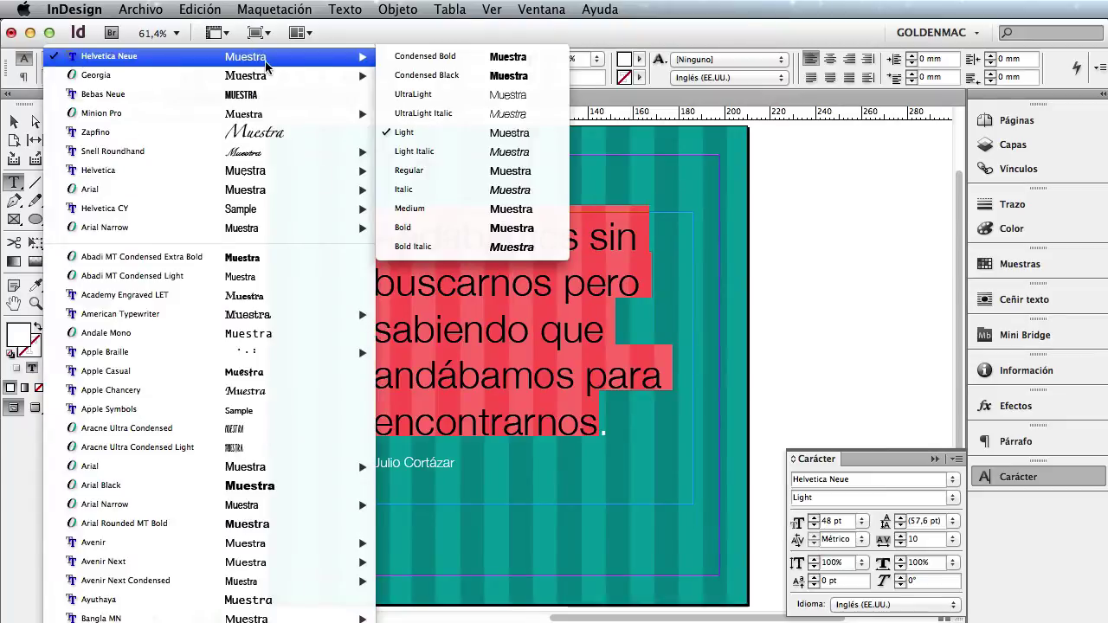
click(431, 95)
click(482, 275)
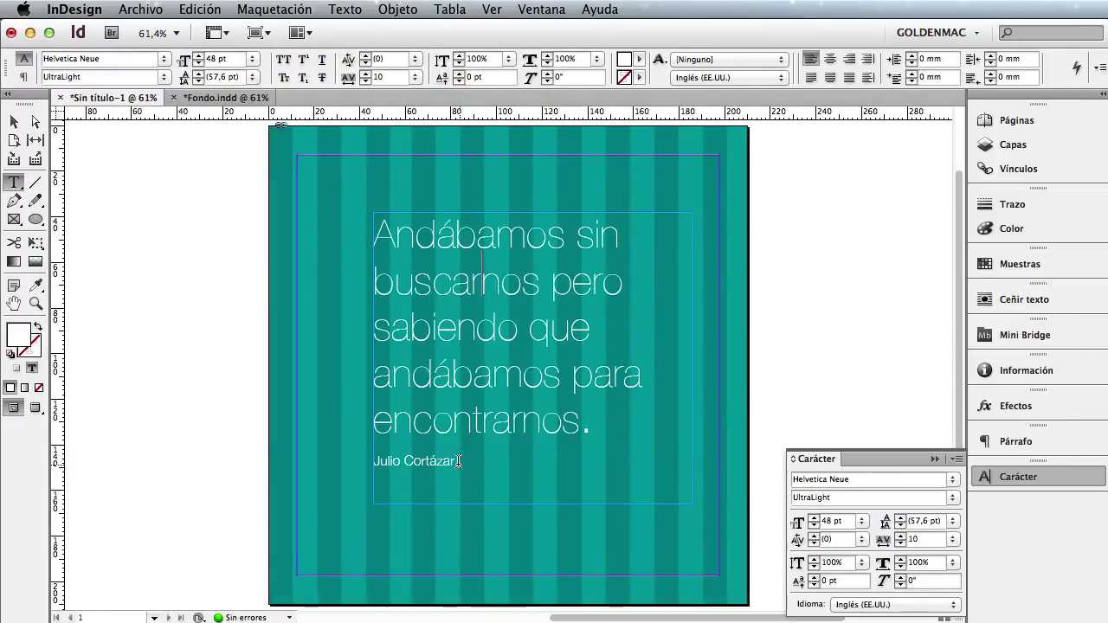
Select the author's name below the quote and set its font size to 36 pt
drag(459, 462, 359, 464)
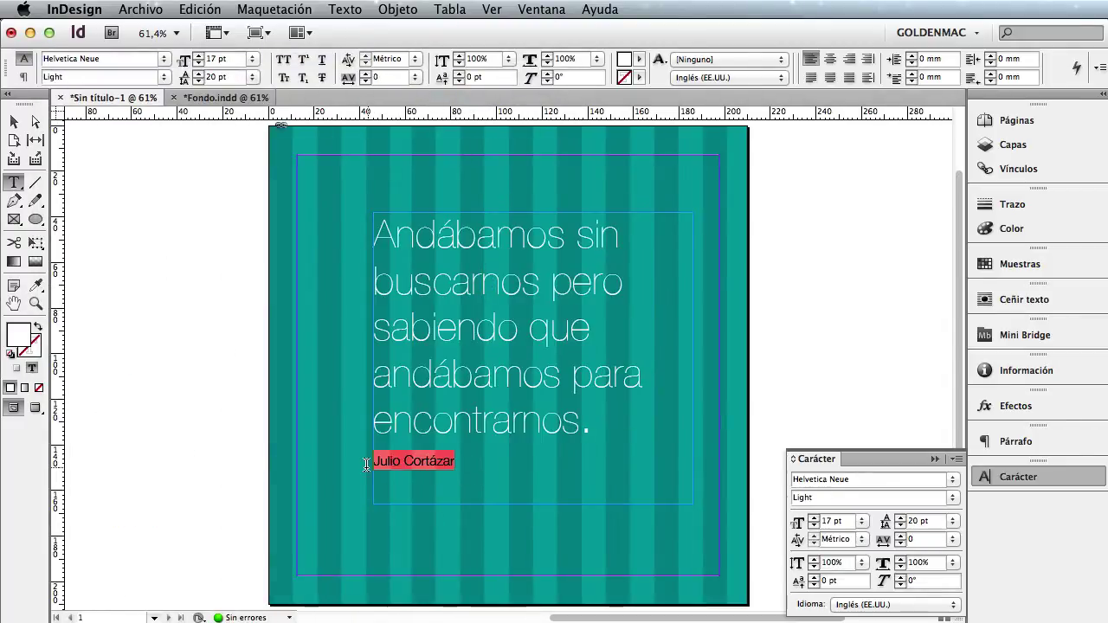
click(252, 59)
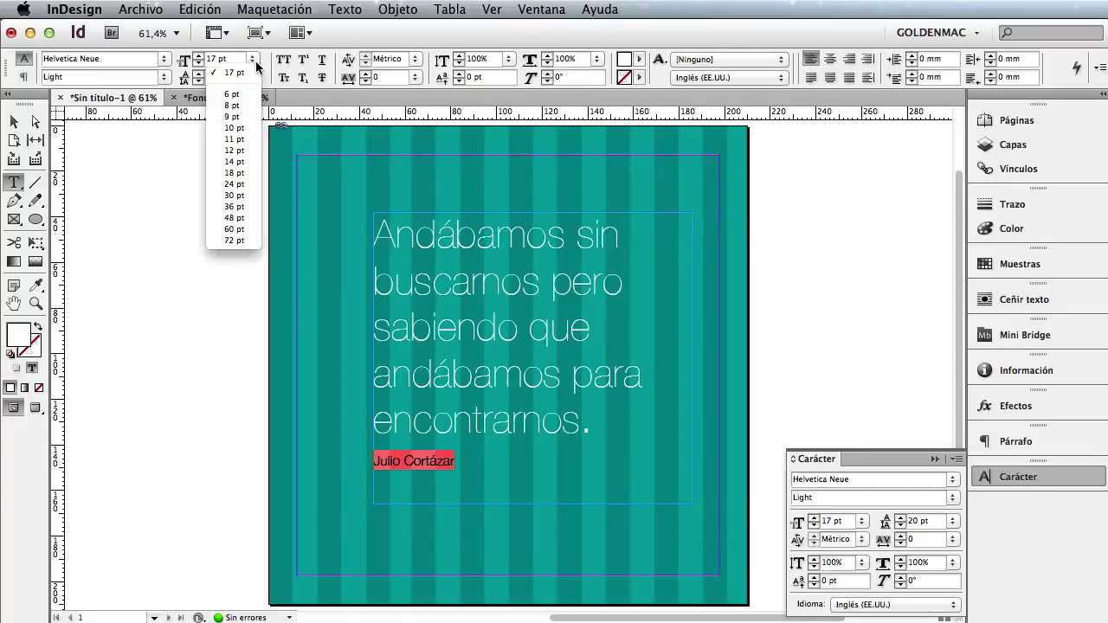
click(238, 210)
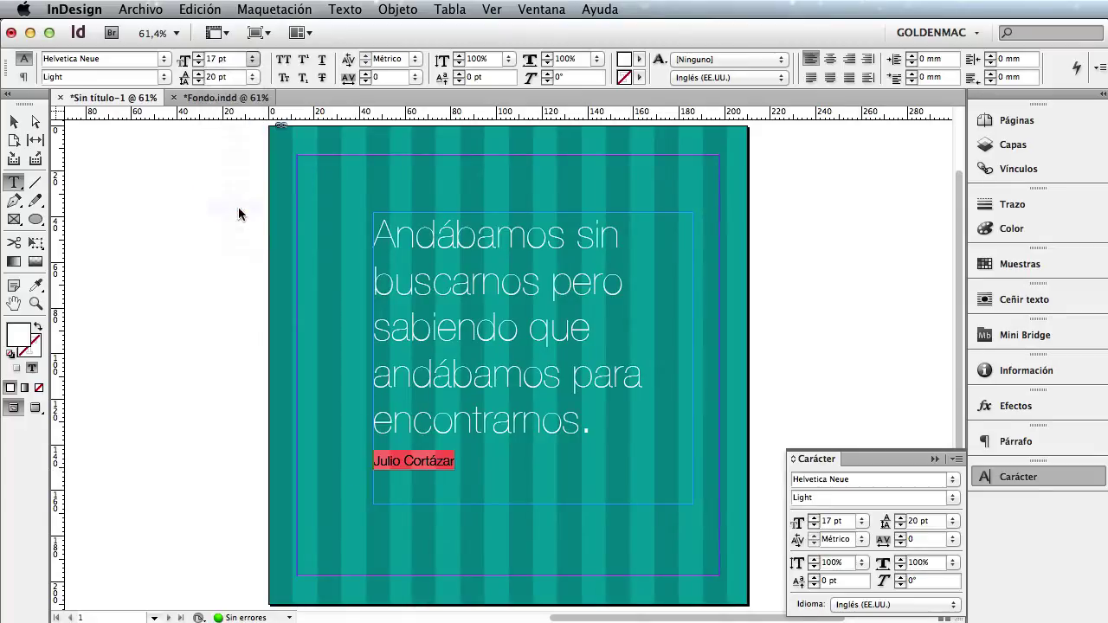
click(13, 124)
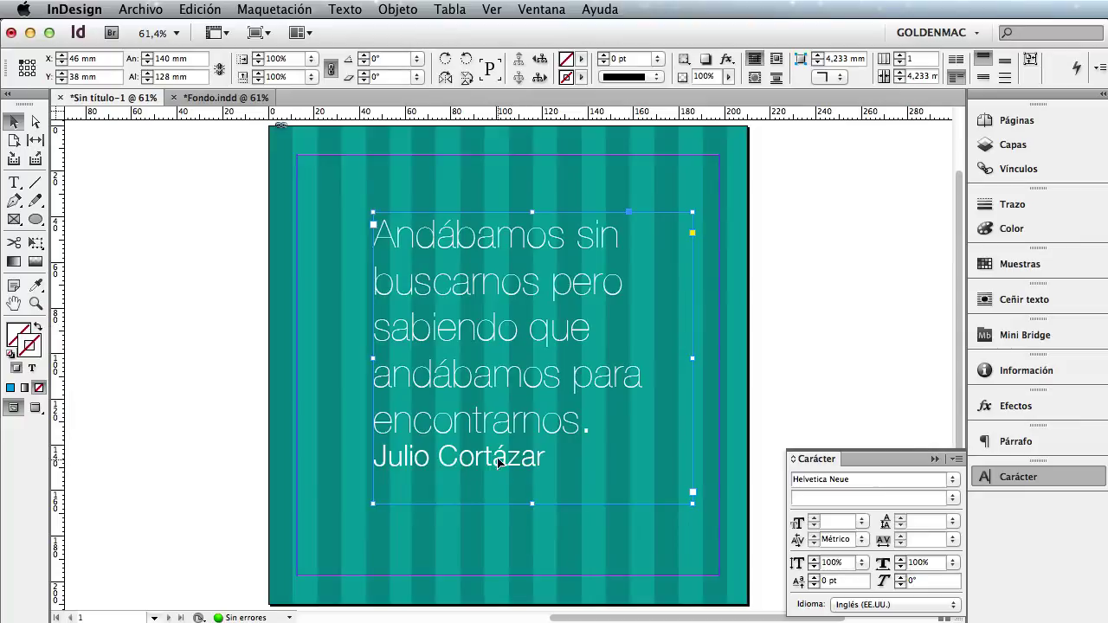
Cut the author's name out of the quote frame and paste it into a new text frame of its own
double_click(528, 464)
drag(542, 461, 326, 462)
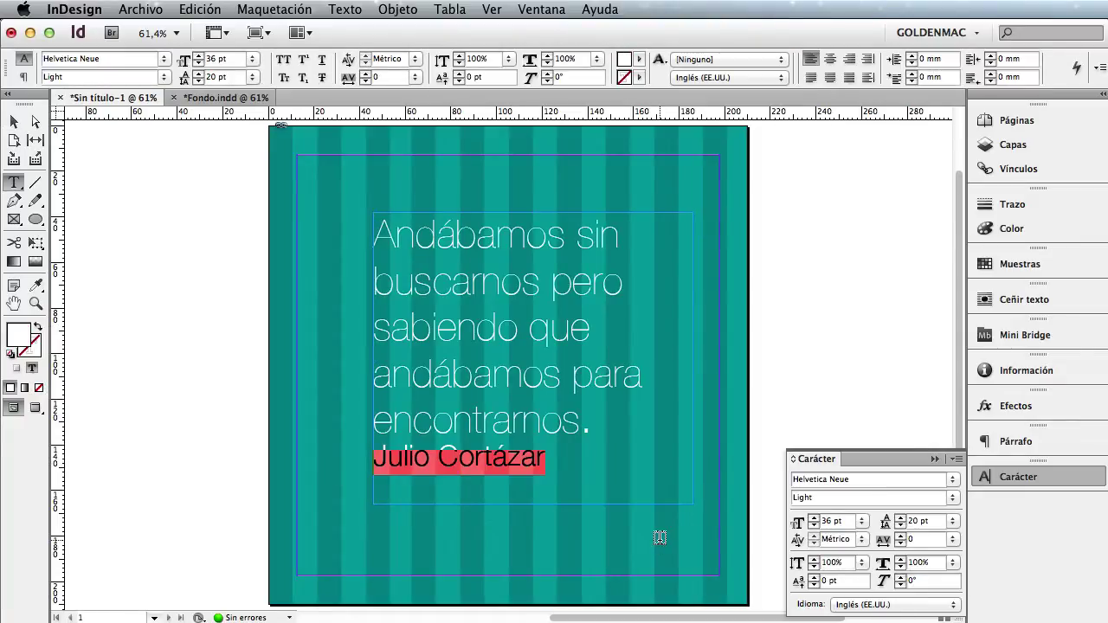
key(super)
key(super+x)
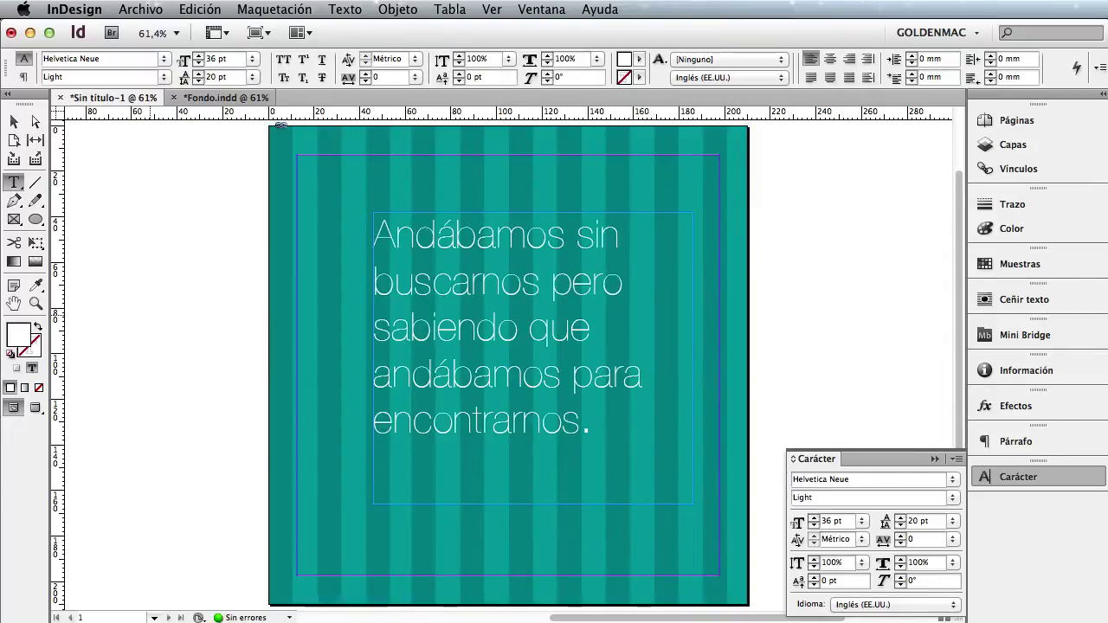
key(super+shift+a)
drag(124, 285, 308, 320)
key(super+v)
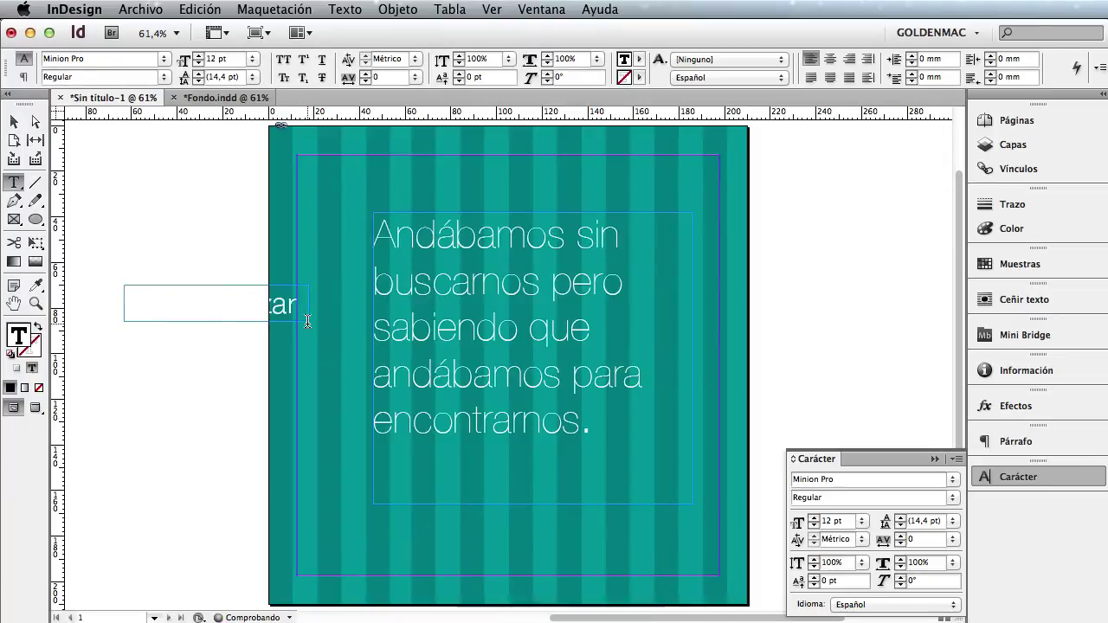
Move the author's name frame near the page's lower margin and shorten the quote frame to just beneath its last line
key(Escape)
drag(140, 301, 423, 549)
click(456, 498)
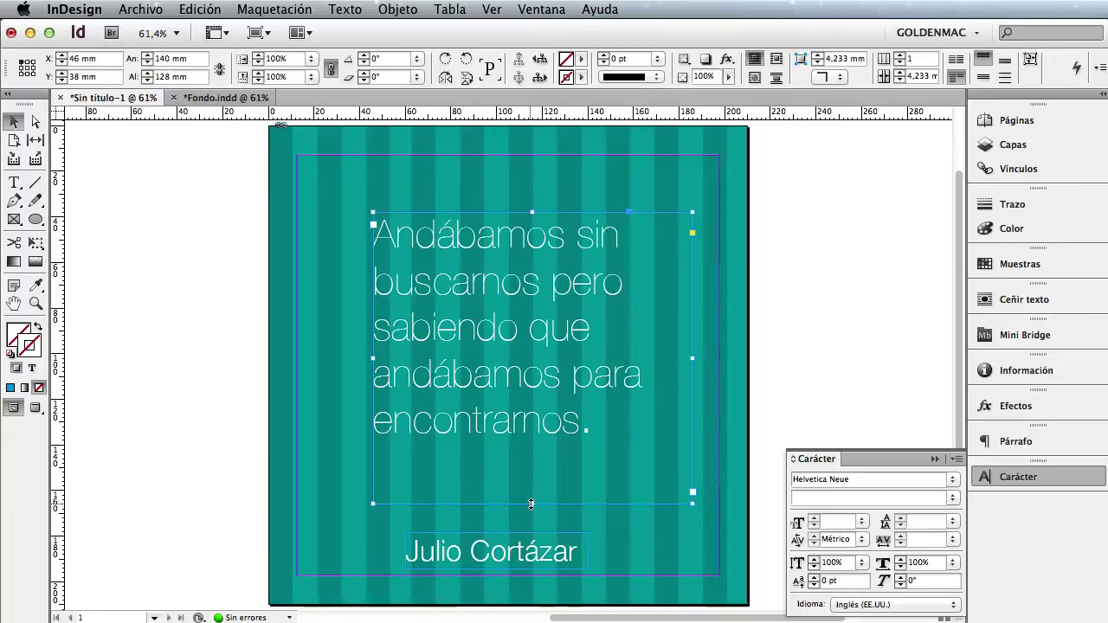
drag(533, 504, 518, 449)
drag(514, 564, 566, 560)
Cut "Andábamos sin buscarnos" from the quote and paste it into a new text frame beside the page
click(613, 417)
key(t)
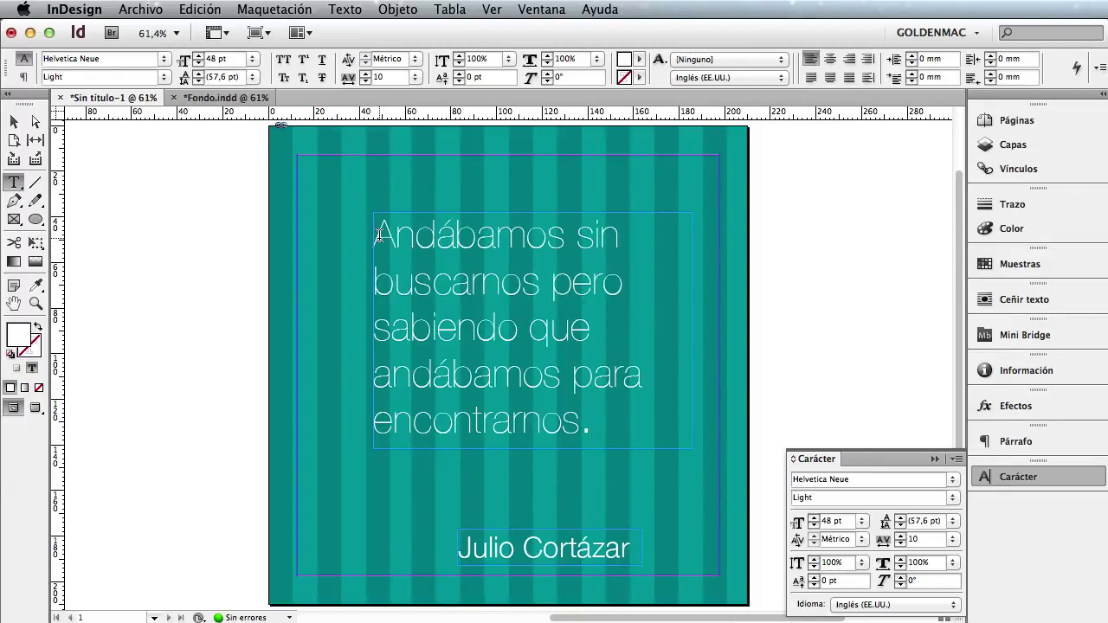
drag(377, 234, 546, 278)
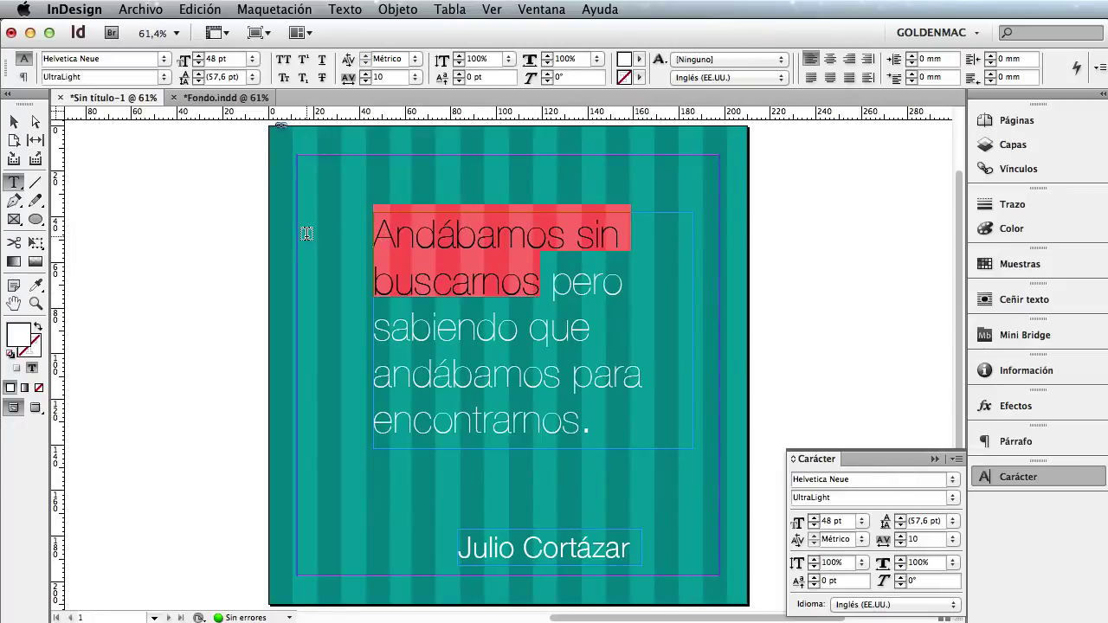
key(super)
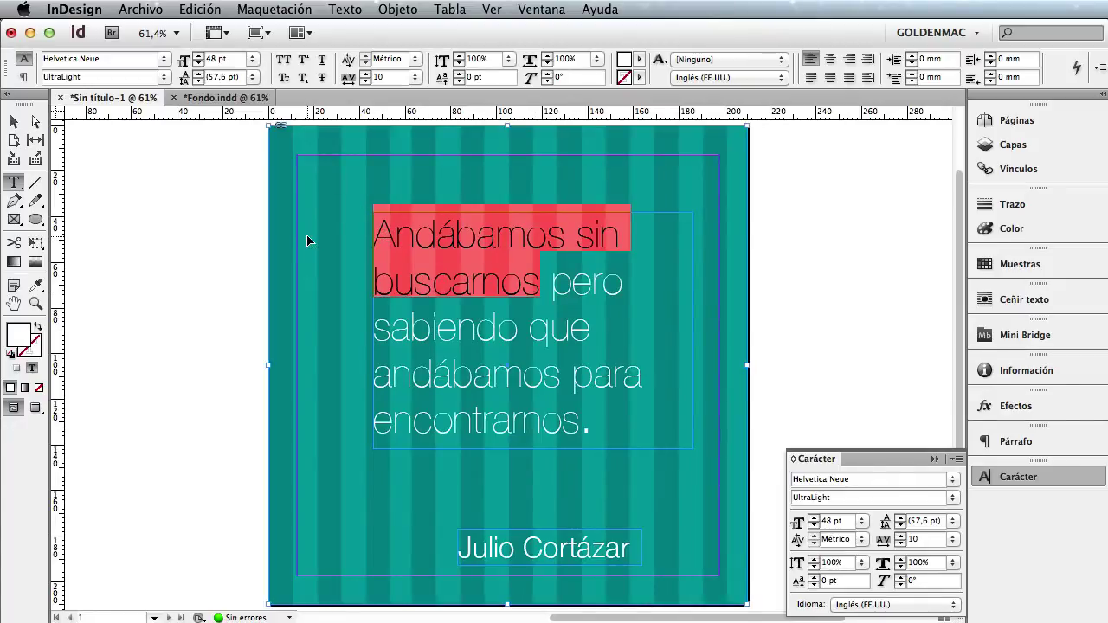
key(super+x)
drag(144, 229, 381, 302)
key(super+v)
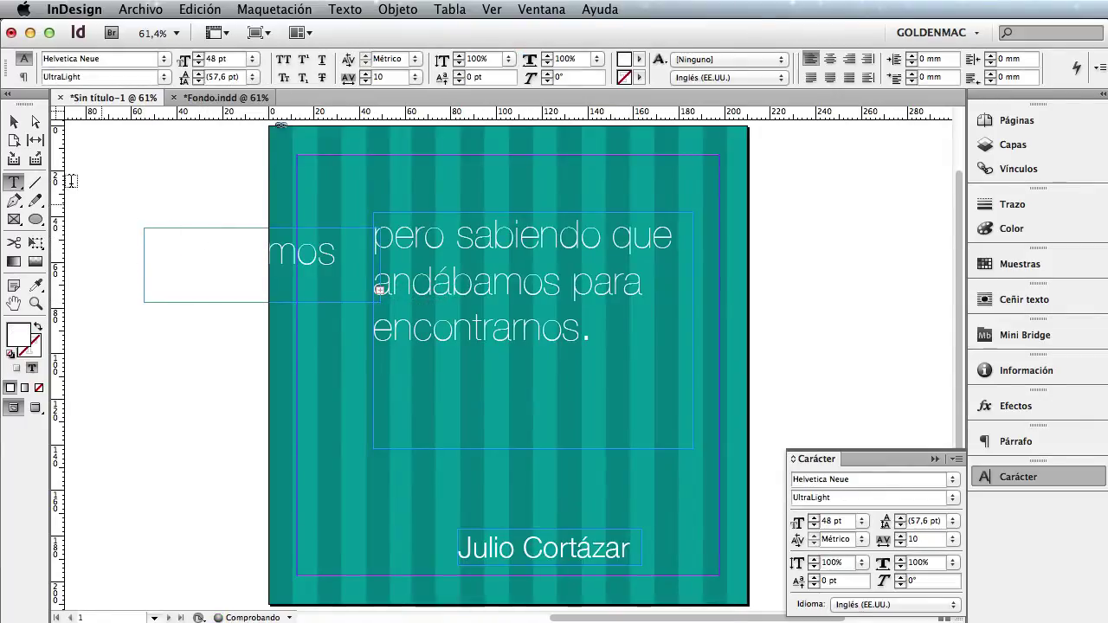
Resize the "Andábamos sin buscarnos" frame to about 186 × 21 mm so it fits one line and place it just above the author's name
click(13, 122)
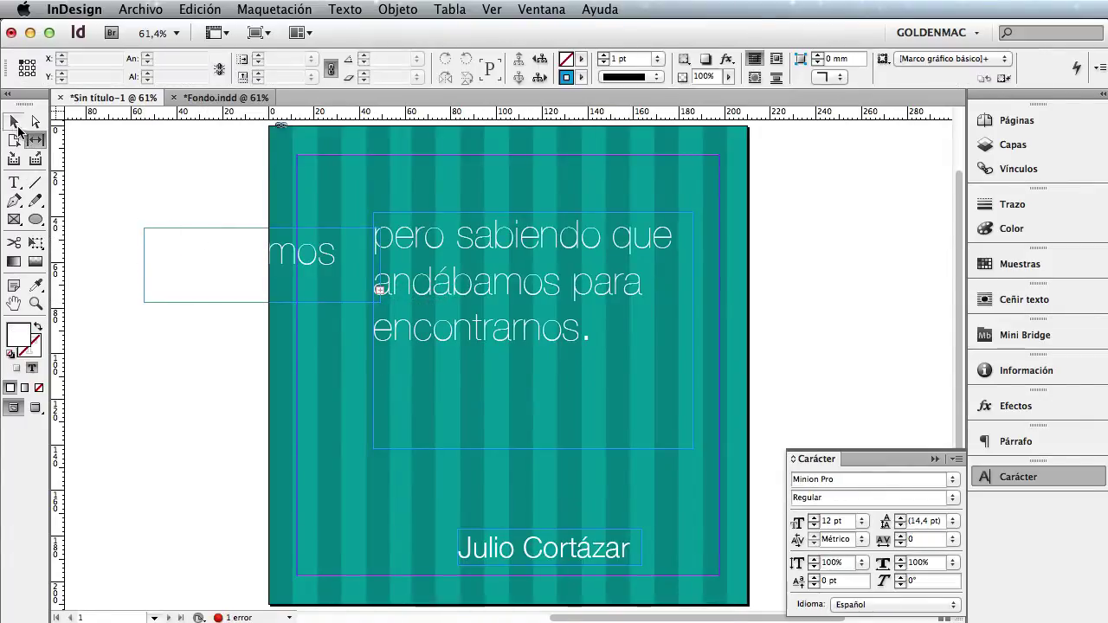
click(297, 303)
drag(262, 302, 261, 371)
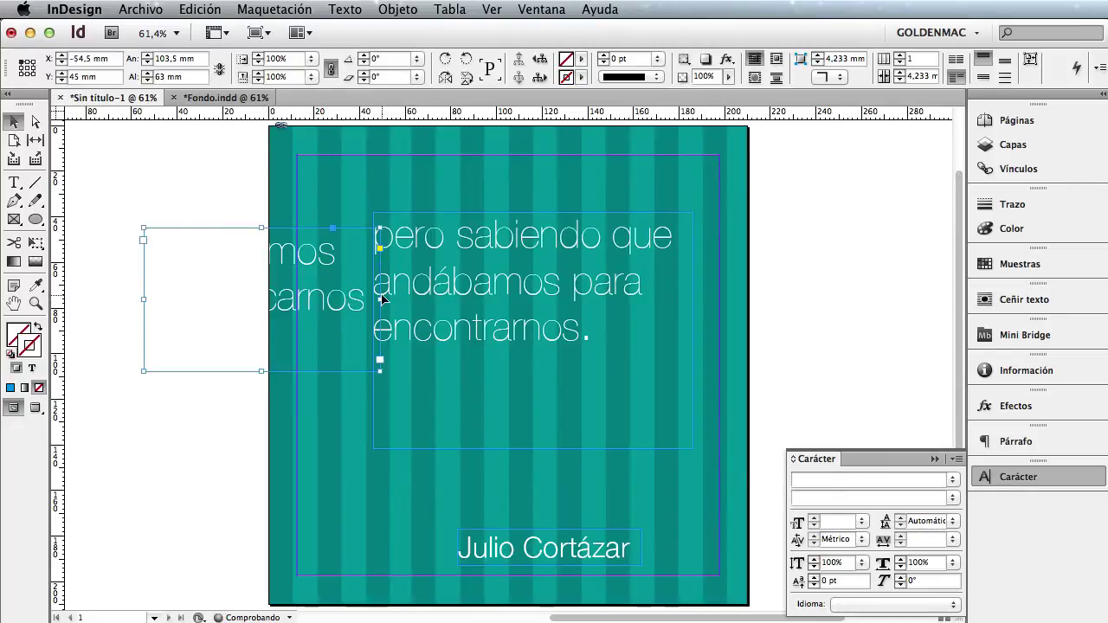
drag(383, 299, 877, 447)
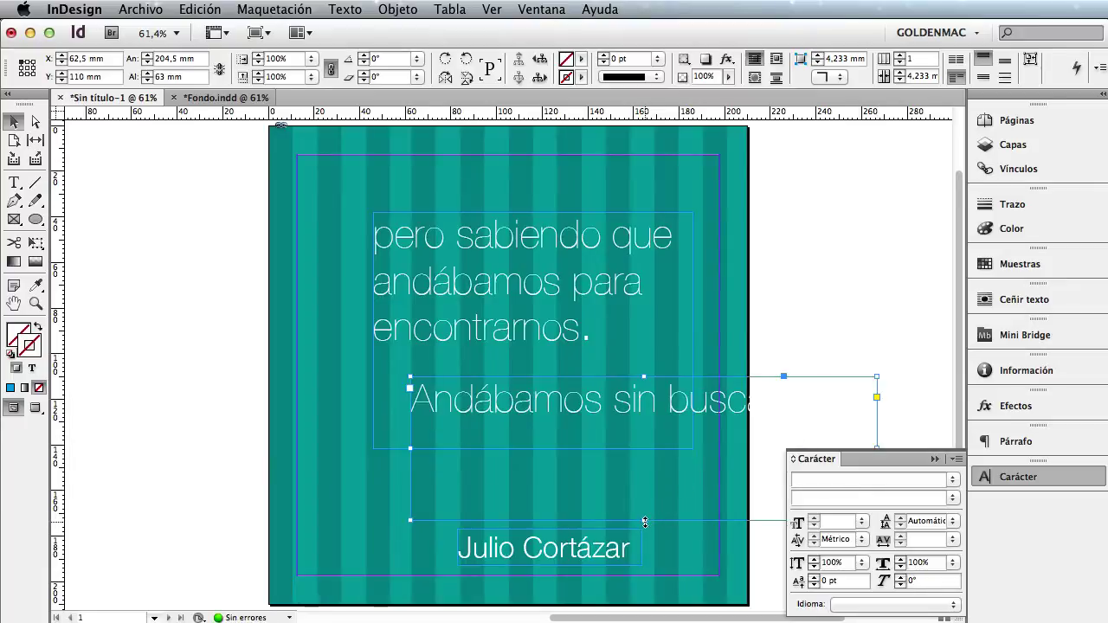
drag(645, 523, 550, 490)
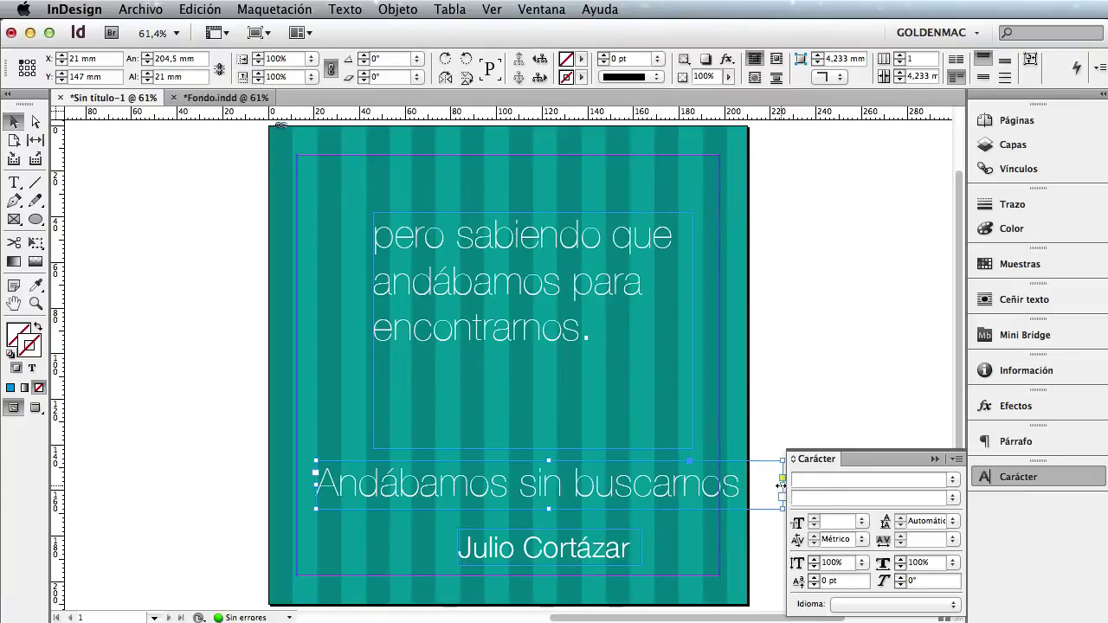
drag(781, 486, 741, 486)
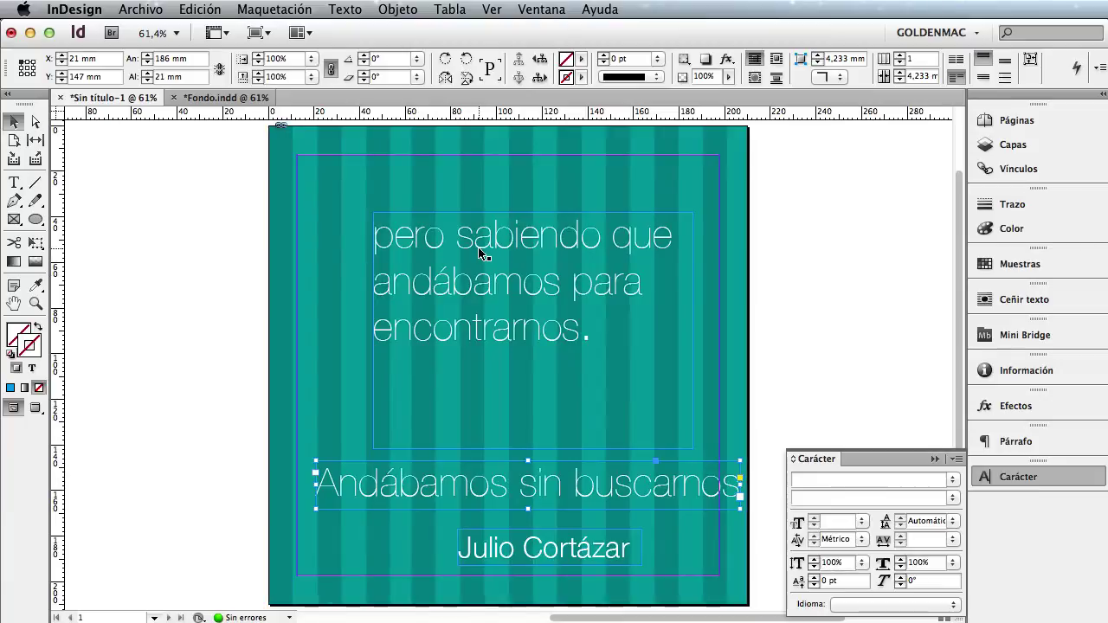
Cut "pero sabiendo que andábamos" from the quote frame and paste it into a new text frame drawn beside the page
double_click(450, 295)
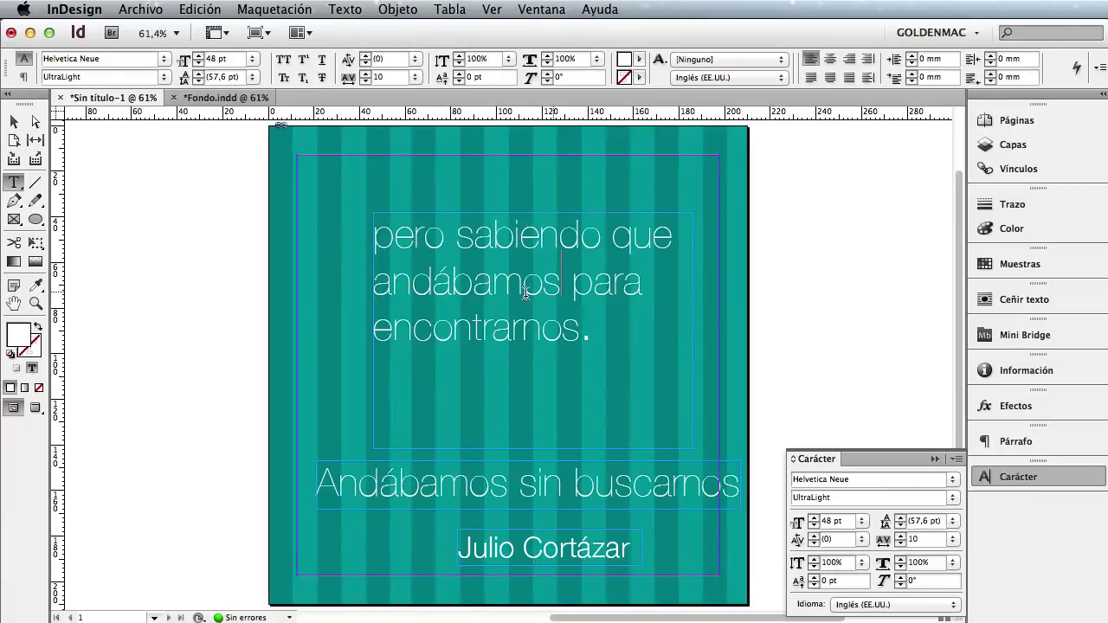
drag(526, 292, 349, 234)
key(super+x)
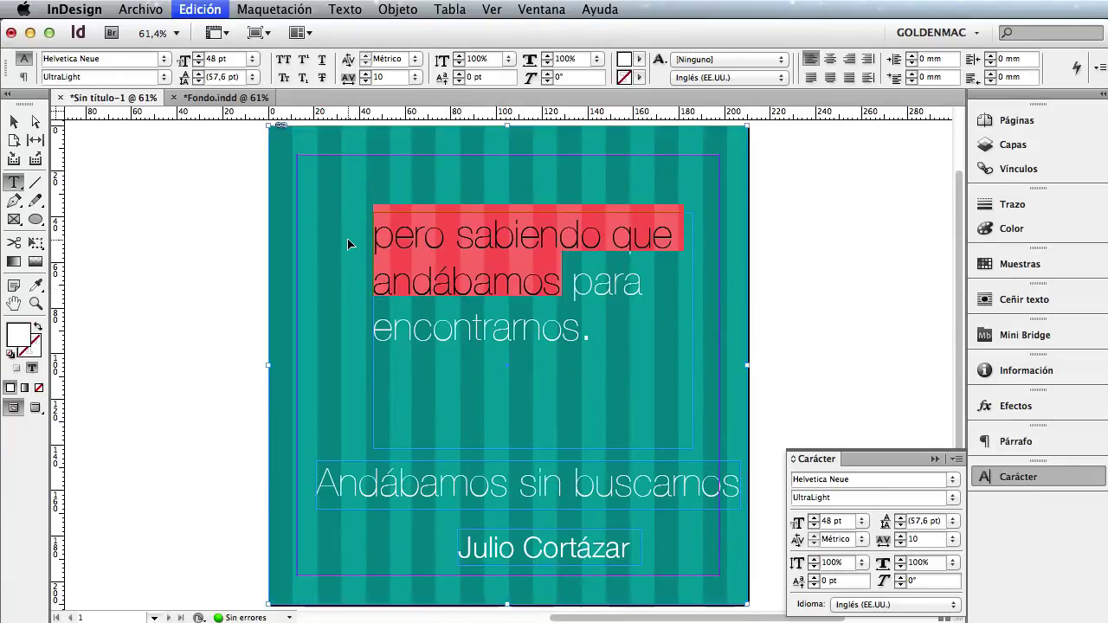
click(14, 121)
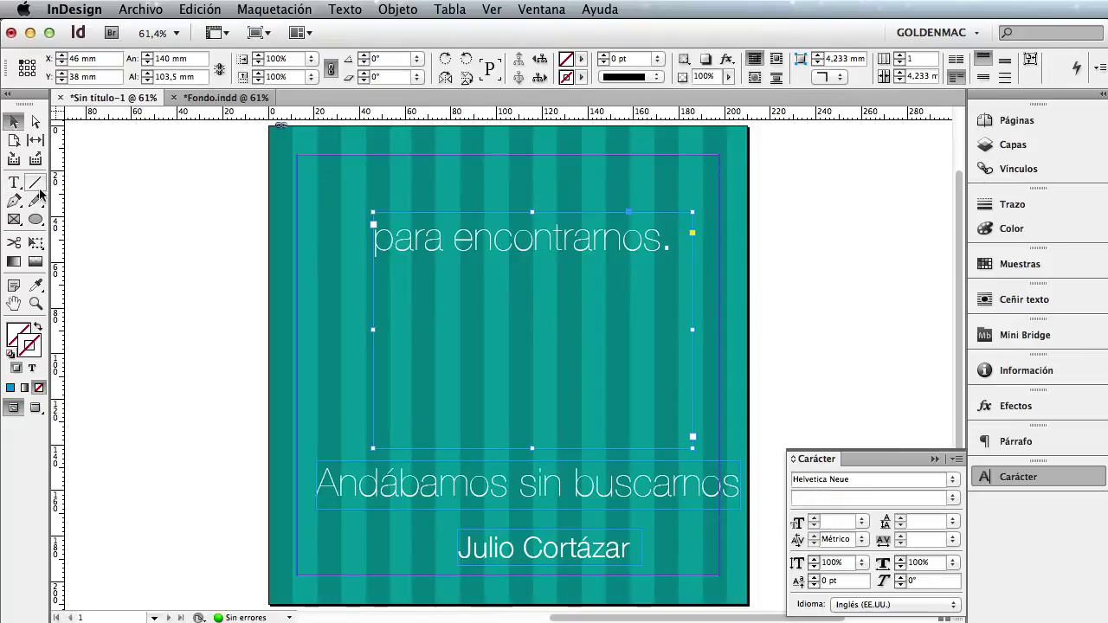
click(14, 183)
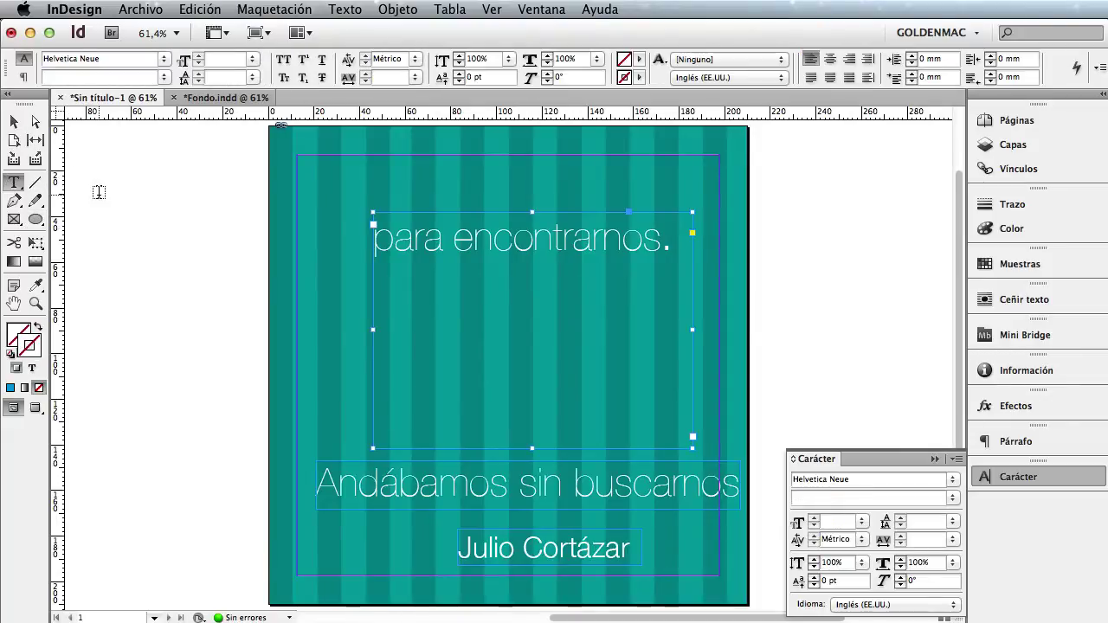
drag(98, 195, 382, 262)
key(super+v)
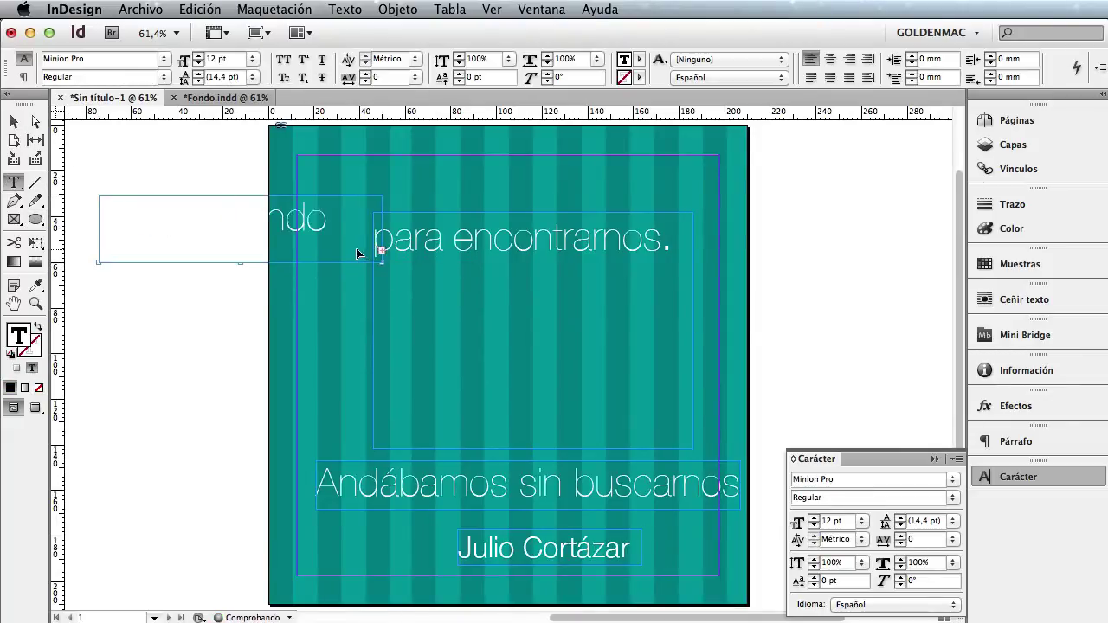
Resize the "pero sabiendo que andábamos" frame to a single line about 217.75 × 21 mm and place it above "Andábamos sin buscarnos"
click(13, 122)
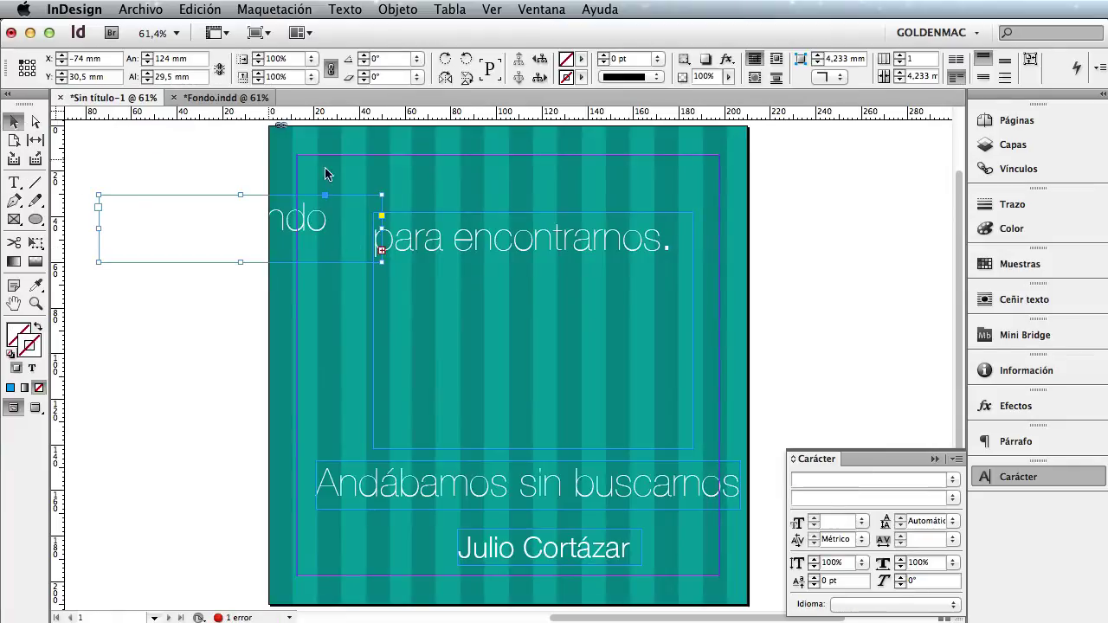
drag(383, 228, 679, 228)
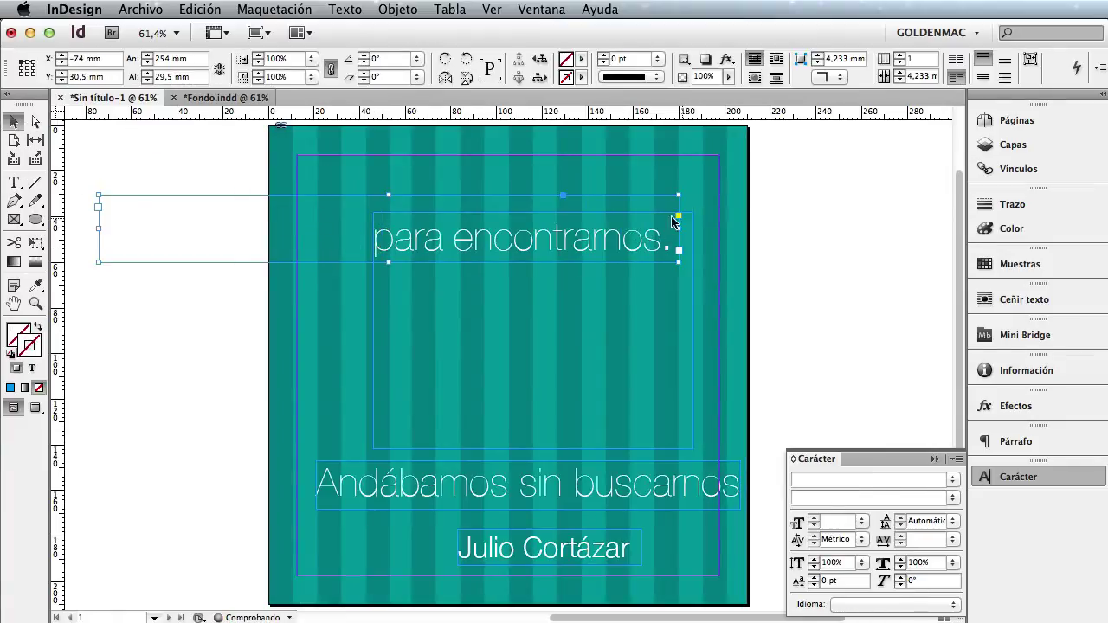
drag(318, 246, 485, 407)
drag(549, 448, 549, 429)
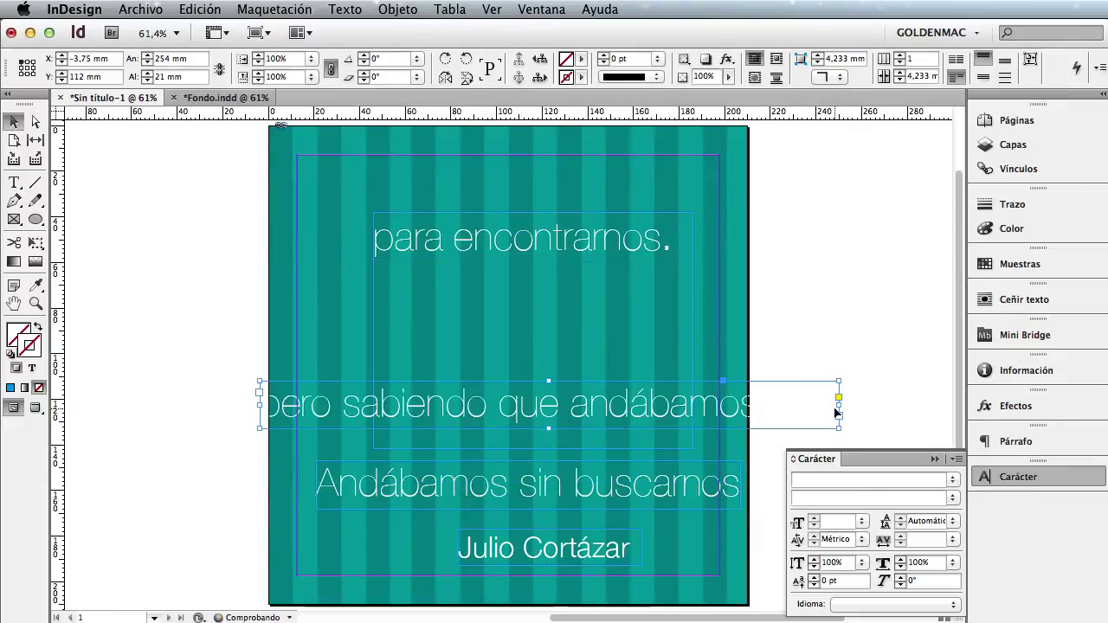
drag(839, 404, 758, 405)
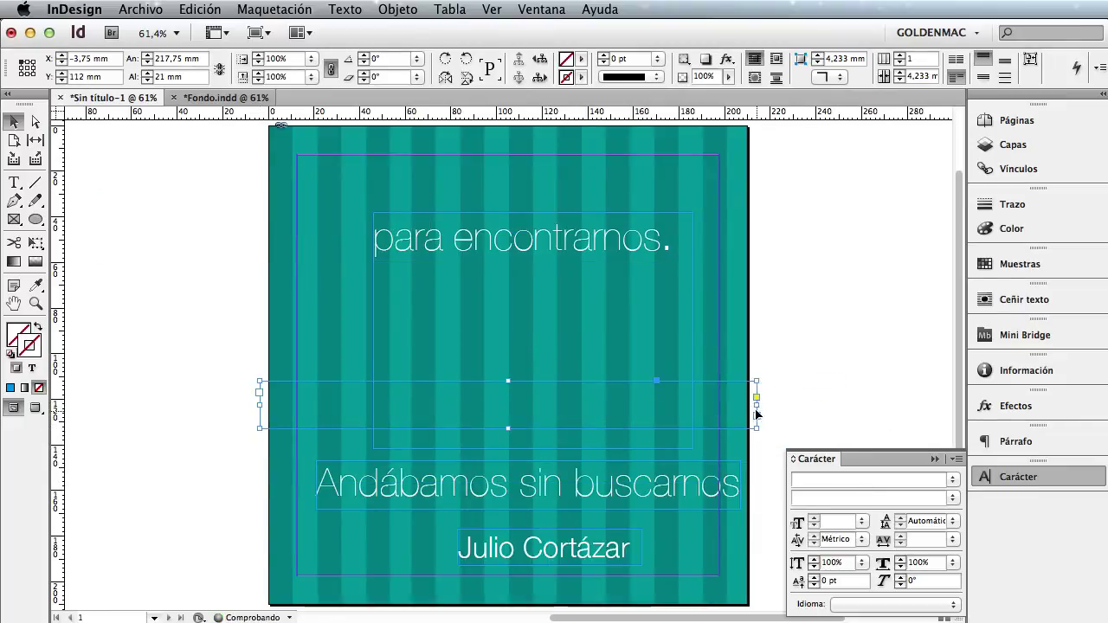
Shorten the "para encontrarnos." frame to about 21 mm high and position it above the "pero sabiendo que andábamos" line
click(431, 245)
drag(422, 230, 433, 224)
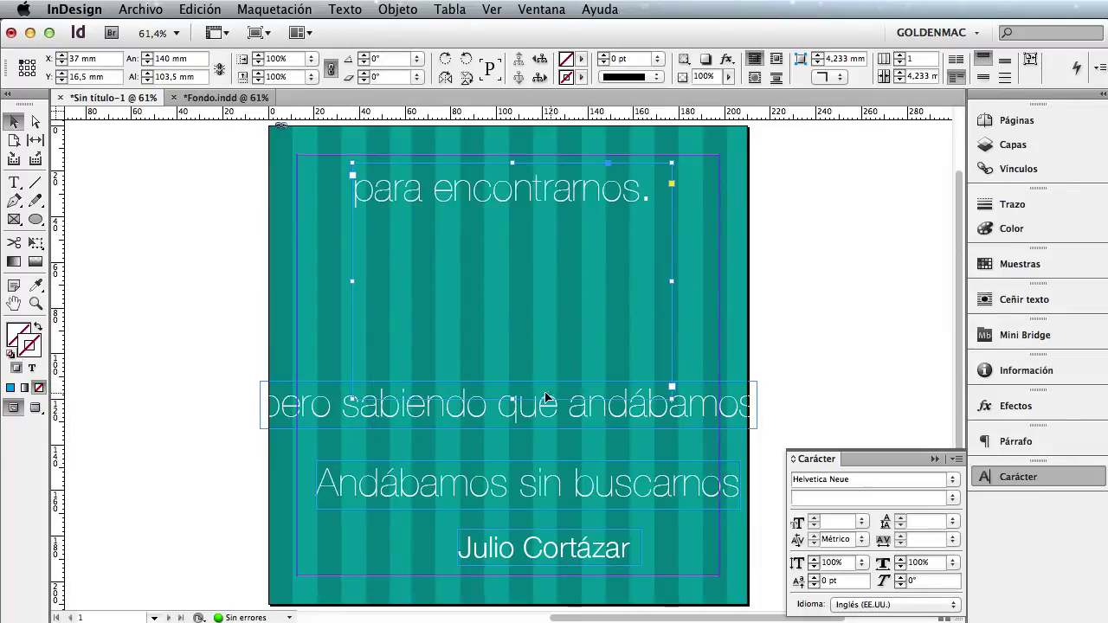
drag(512, 400, 531, 322)
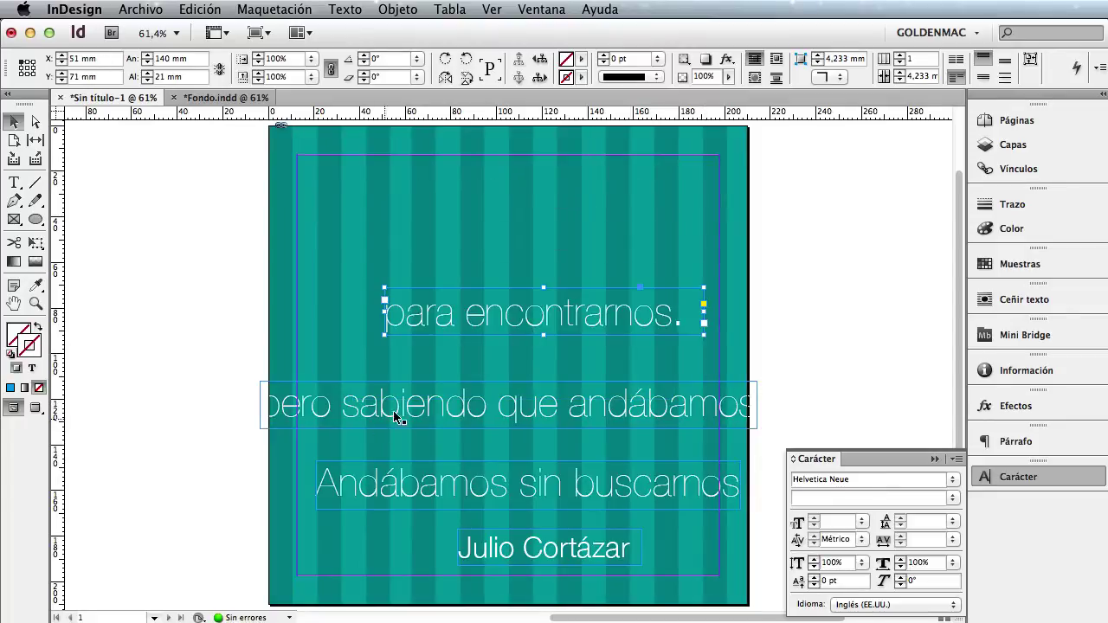
Stack the three quote frames in reading order on the upper half of the page and shift the author's name frame up and to the right
drag(428, 496, 412, 245)
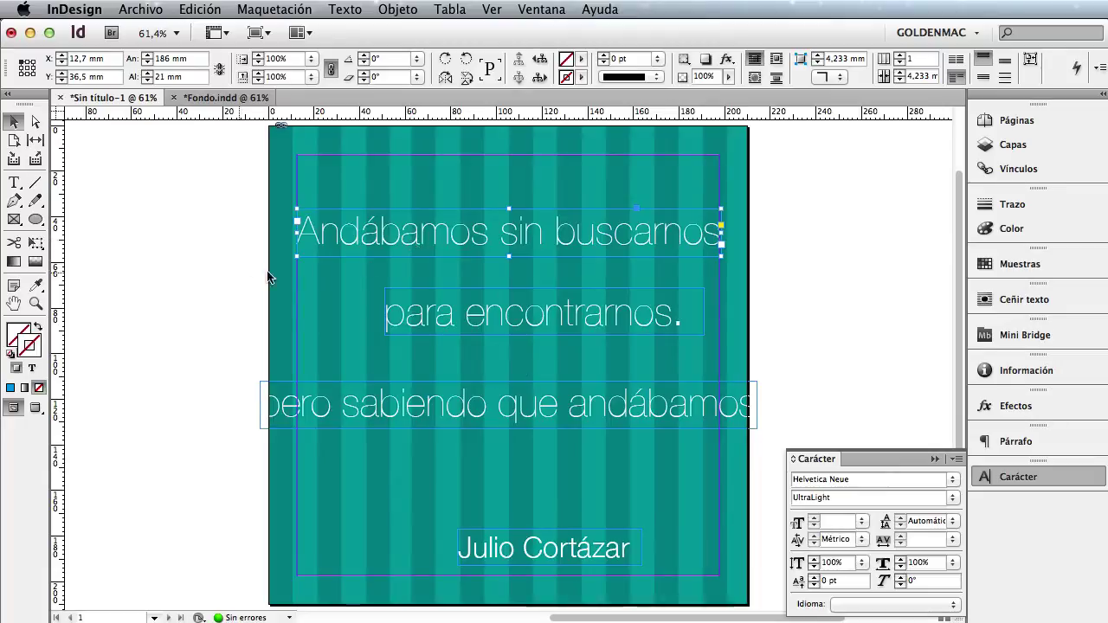
drag(580, 425, 580, 378)
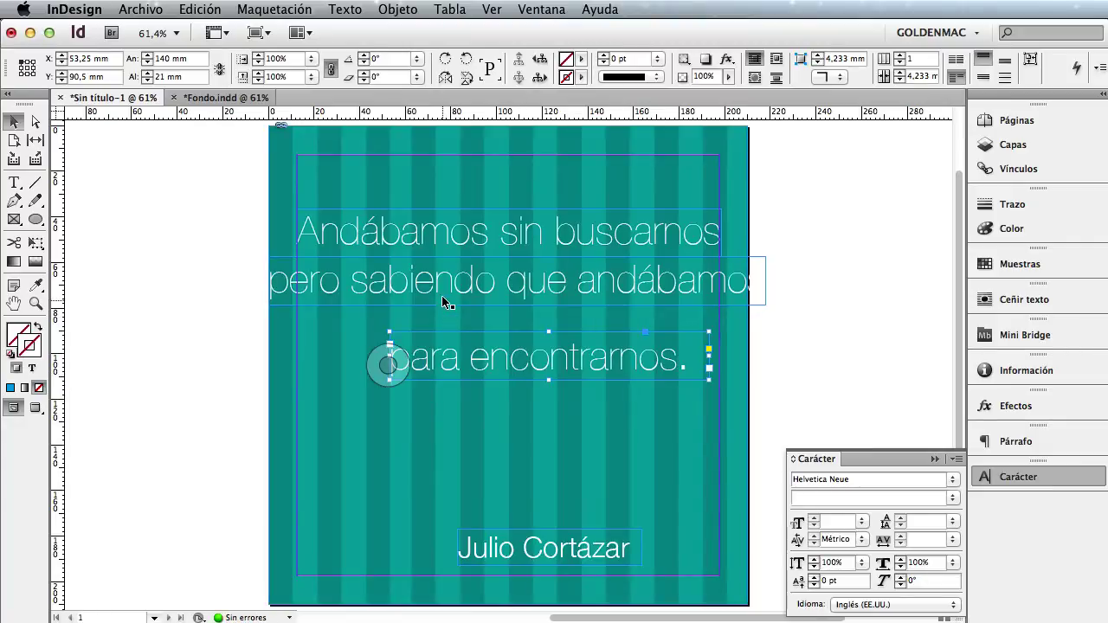
drag(440, 280, 566, 300)
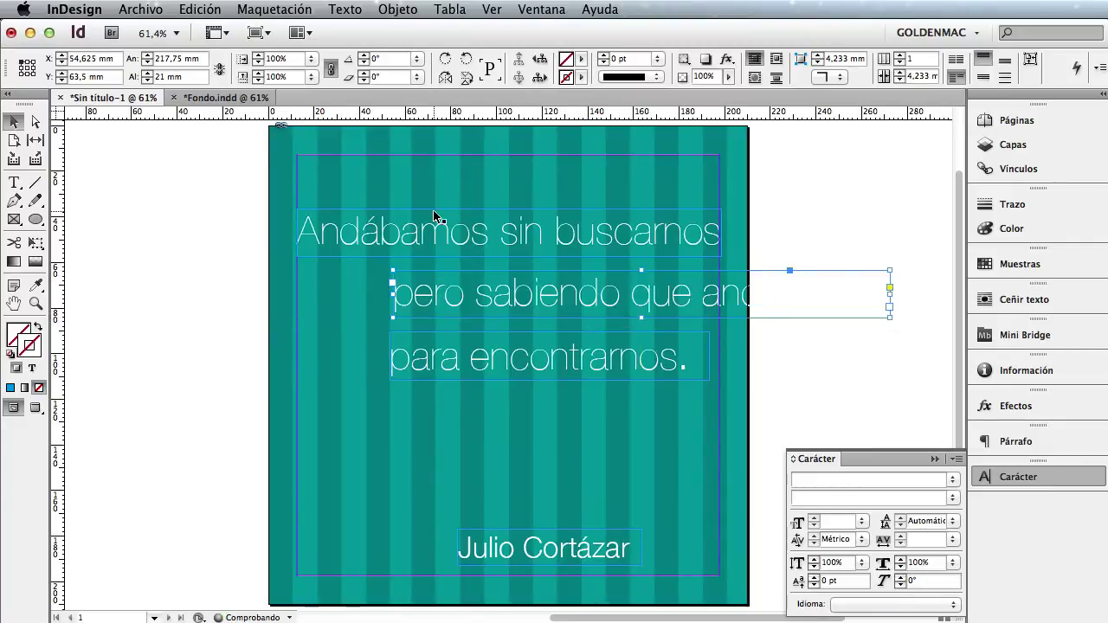
drag(438, 221, 457, 235)
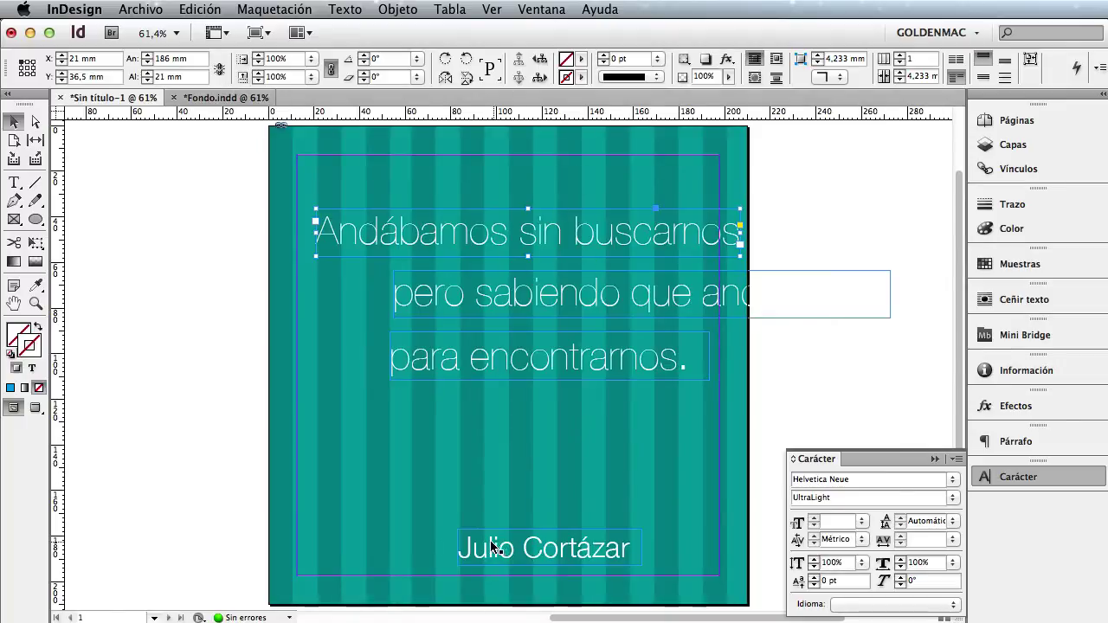
drag(491, 547, 534, 531)
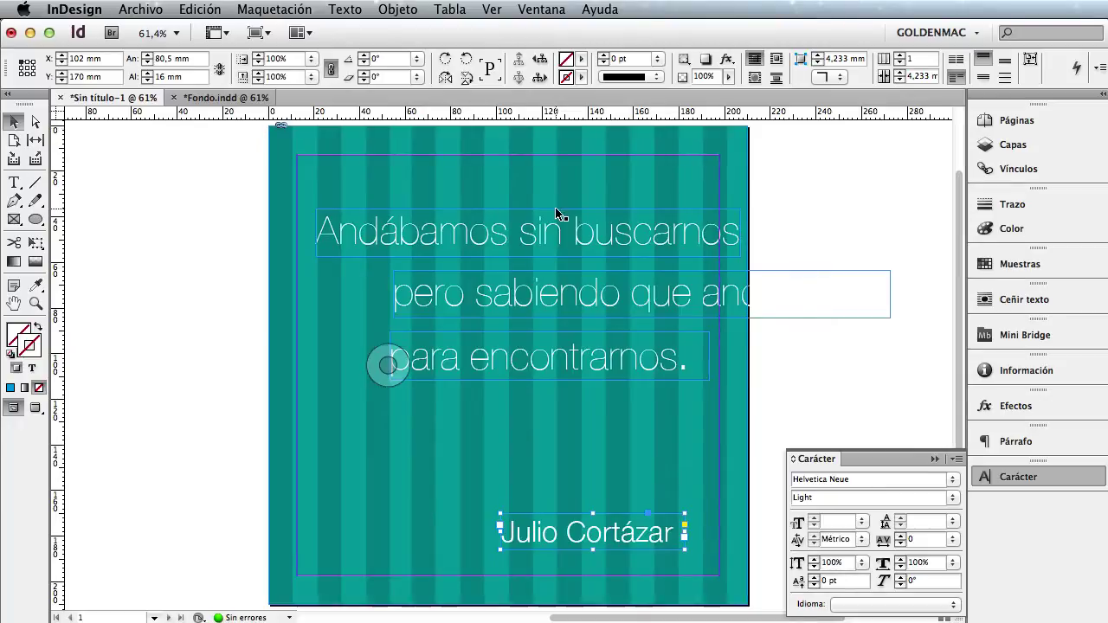
Set the font size of the "Andábamos sin buscarnos" line to 36 pt
click(547, 240)
double_click(547, 240)
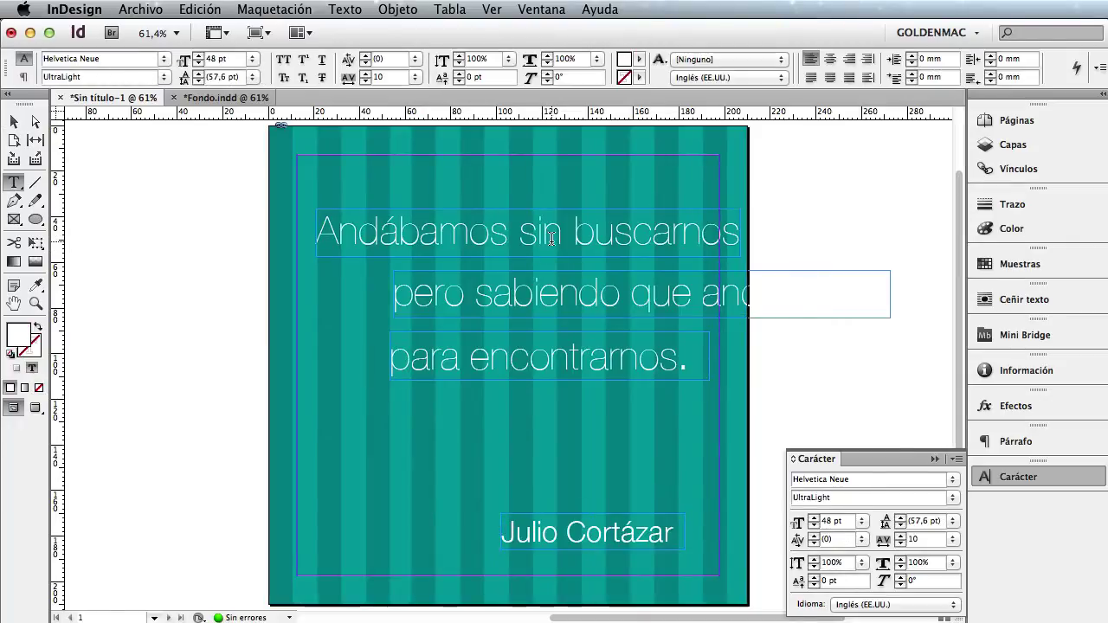
triple_click(552, 246)
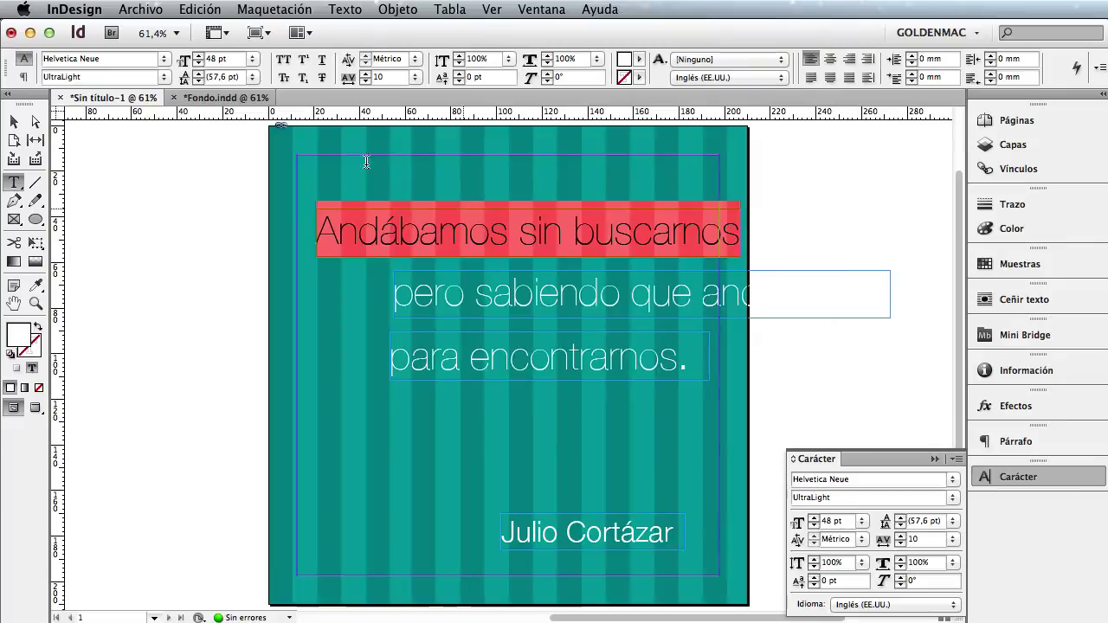
click(253, 59)
click(235, 209)
Narrow the "Andábamos sin buscarnos" frame to about 142.5 mm and align its left edge with the line below, against the right margin
click(15, 124)
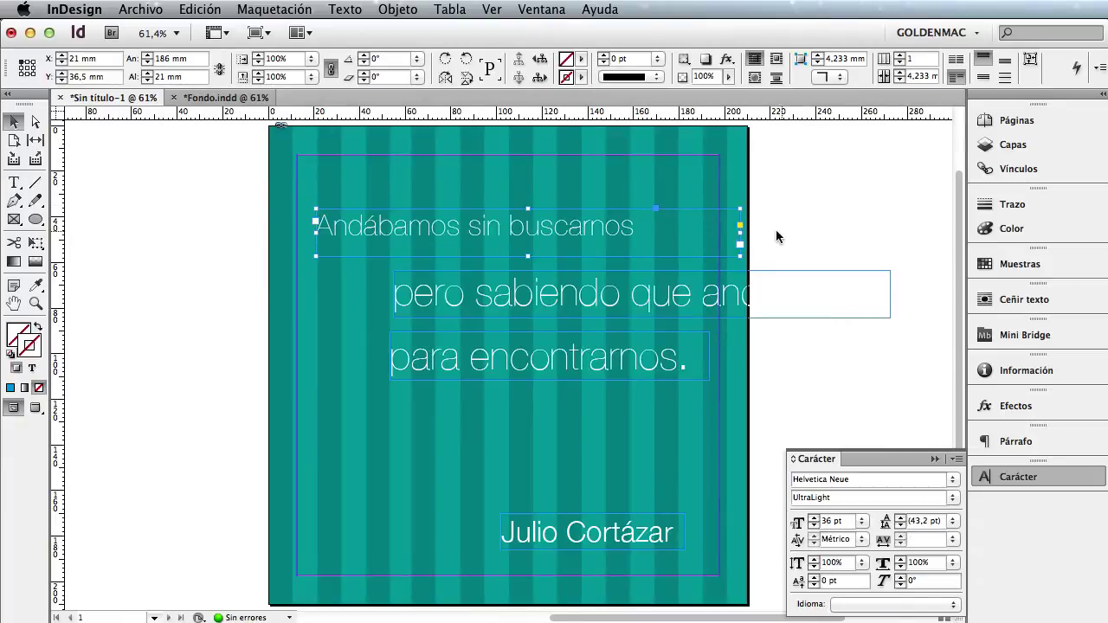
drag(743, 234, 638, 230)
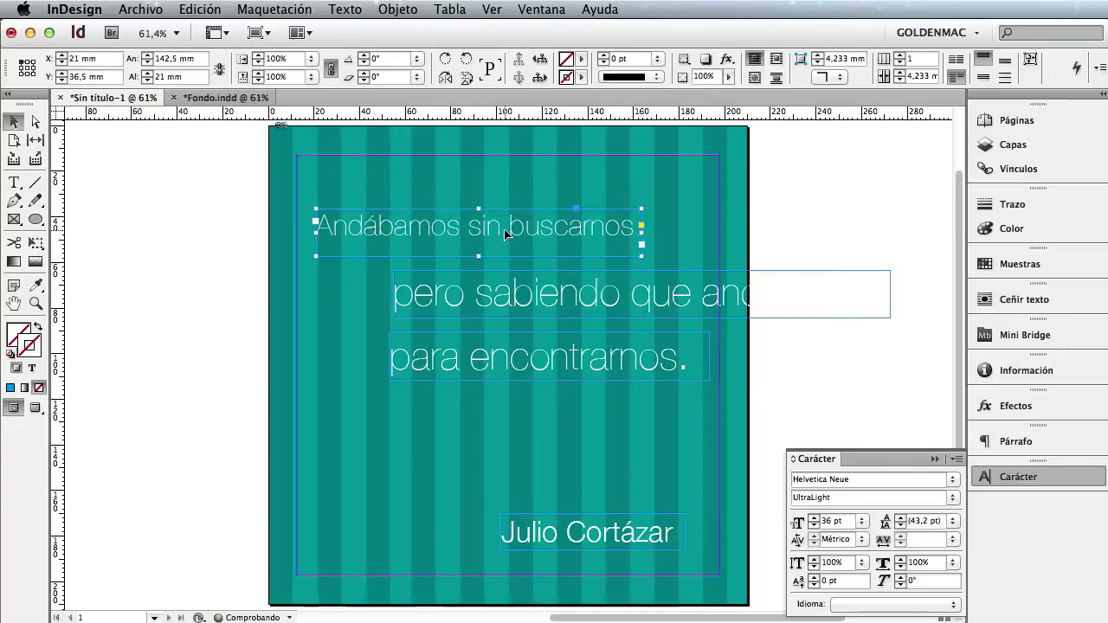
drag(506, 231, 585, 213)
Set the font size of the "pero sabiendo que andábamos" line to 30 pt
double_click(620, 294)
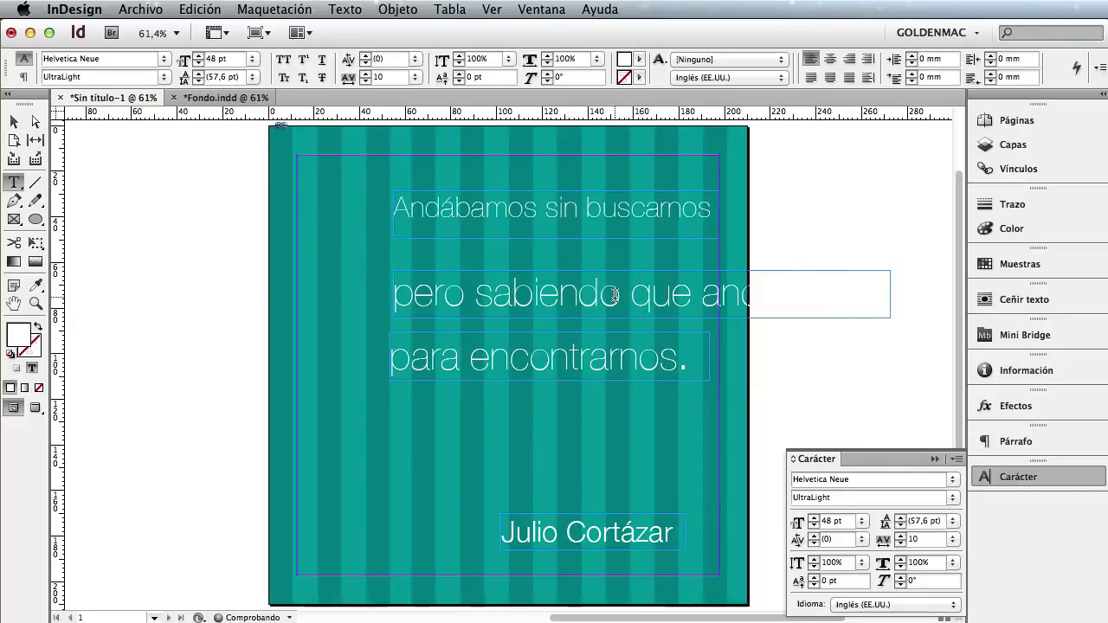
triple_click(561, 313)
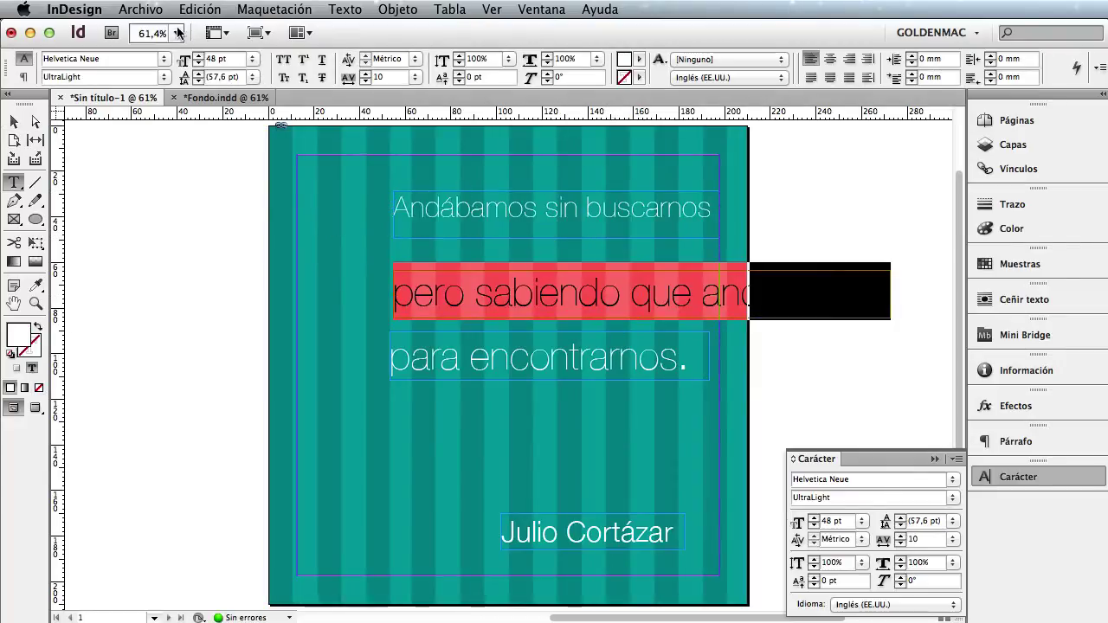
click(252, 62)
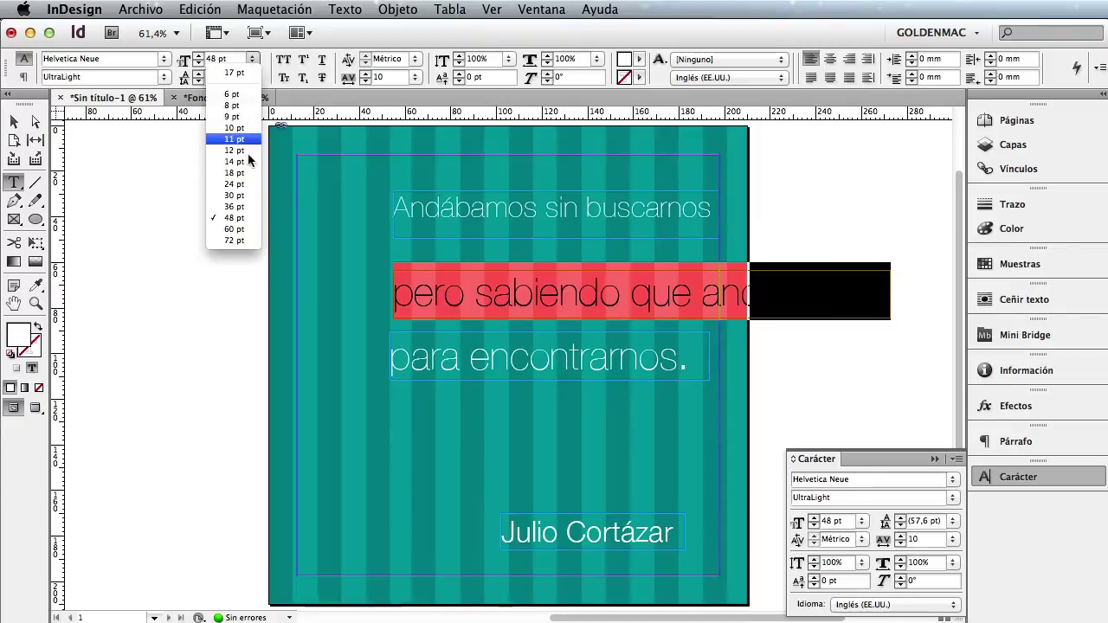
click(241, 194)
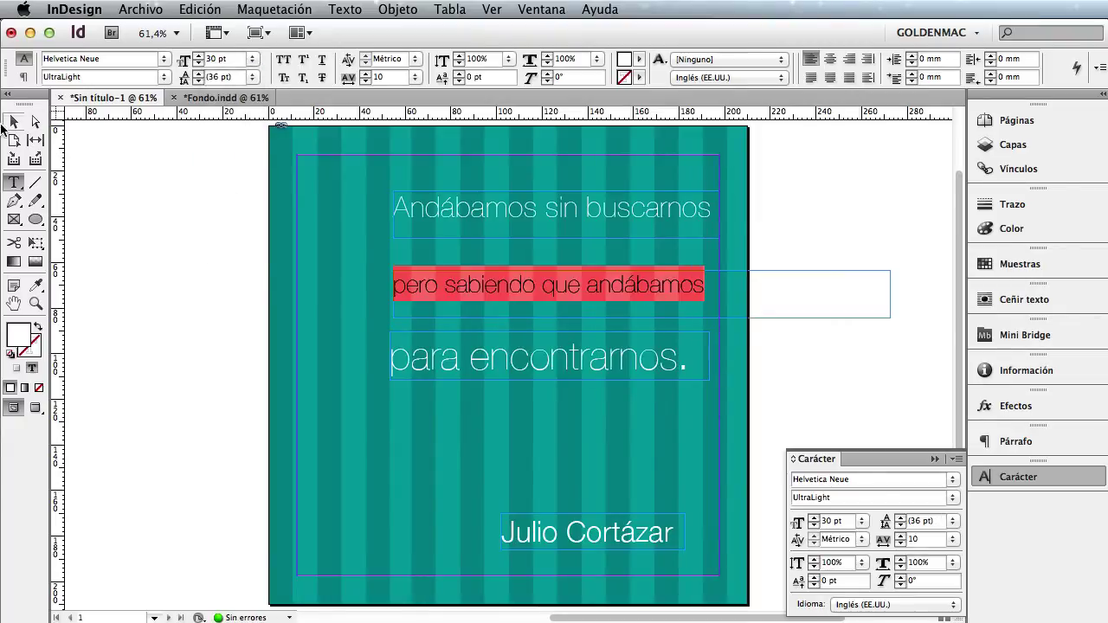
Fit the "pero sabiendo que andábamos" frame to its text, about 138.6 mm wide, and move the lower two quote lines up under the first
click(14, 122)
drag(891, 296, 709, 298)
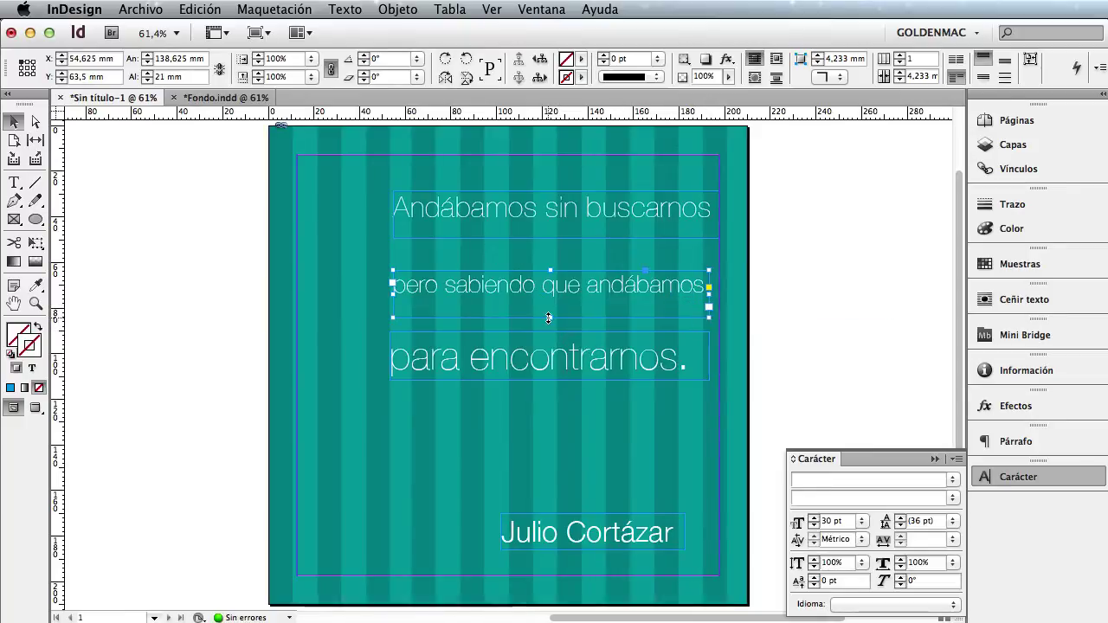
mouse_move(551, 318)
mouse_down()
mouse_move(556, 271)
mouse_move(561, 312)
mouse_up()
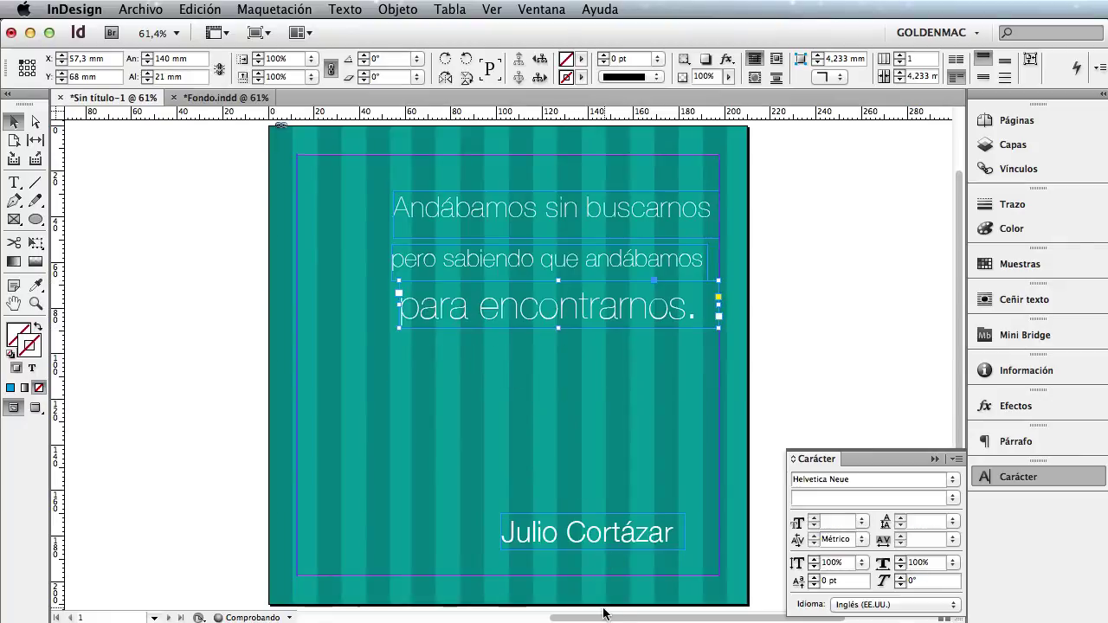
Move the three quote frames down and left to the middle of the page, spaced apart in reading order
click(177, 392)
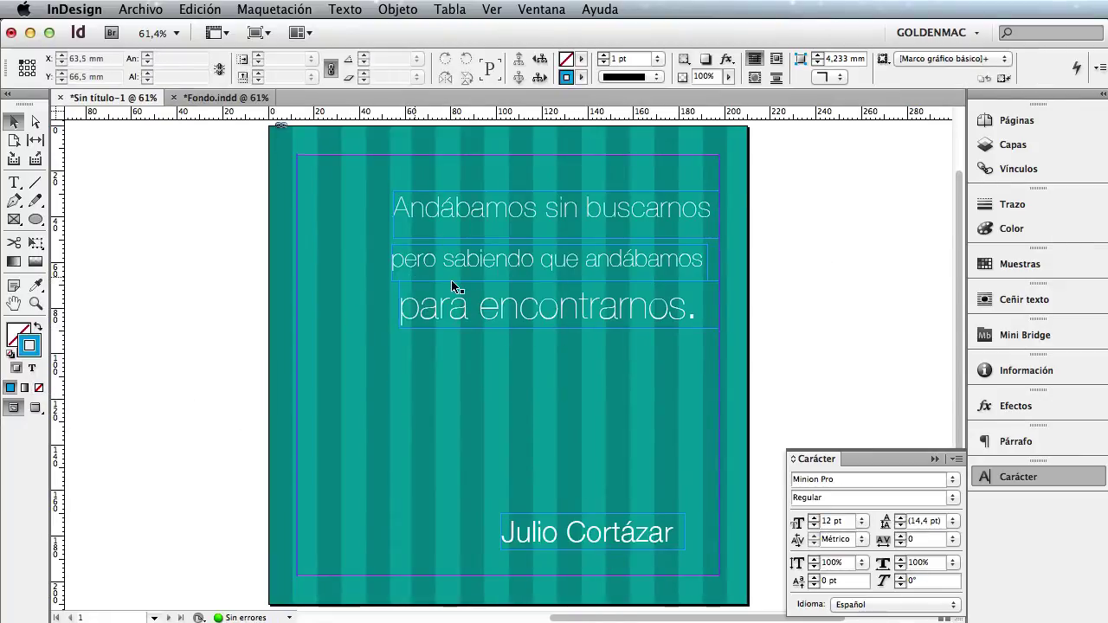
click(508, 365)
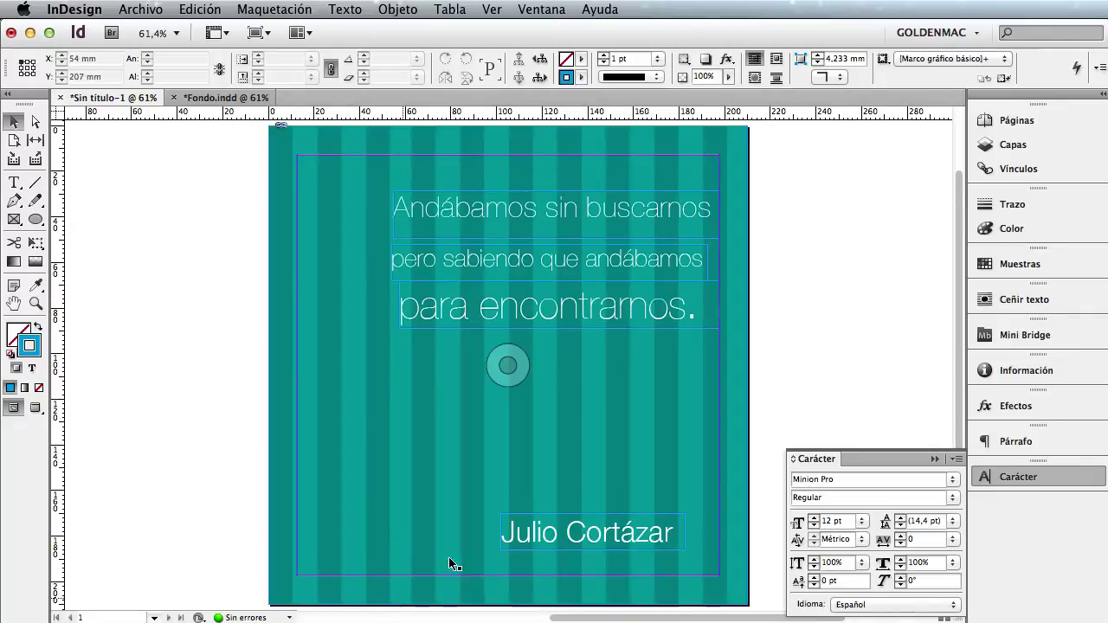
drag(539, 316, 476, 417)
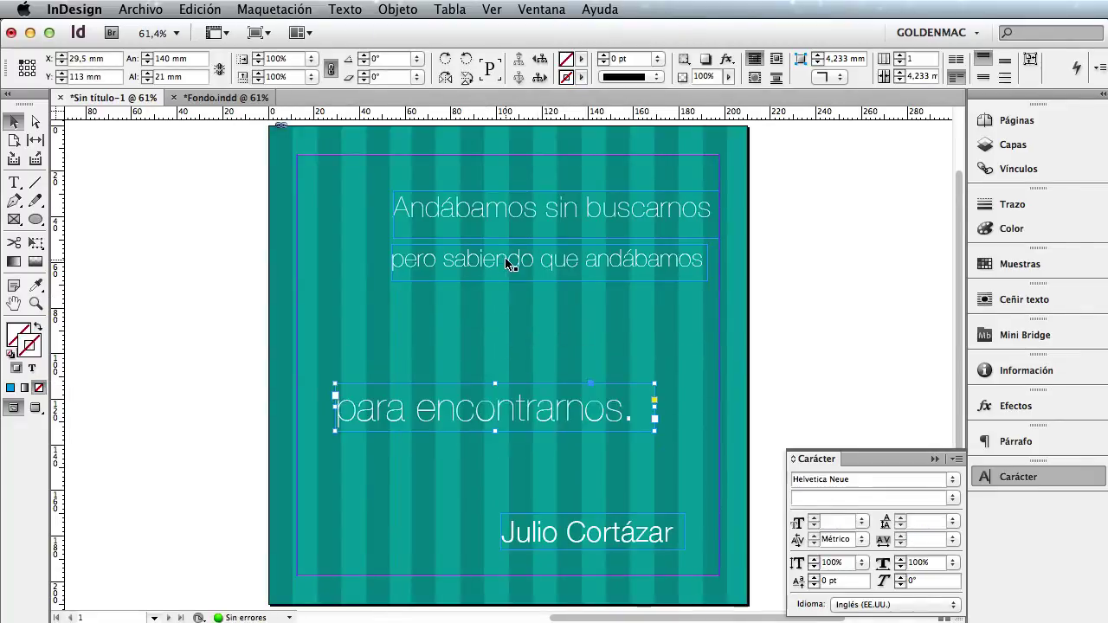
drag(508, 264, 470, 348)
drag(508, 228, 476, 275)
click(144, 182)
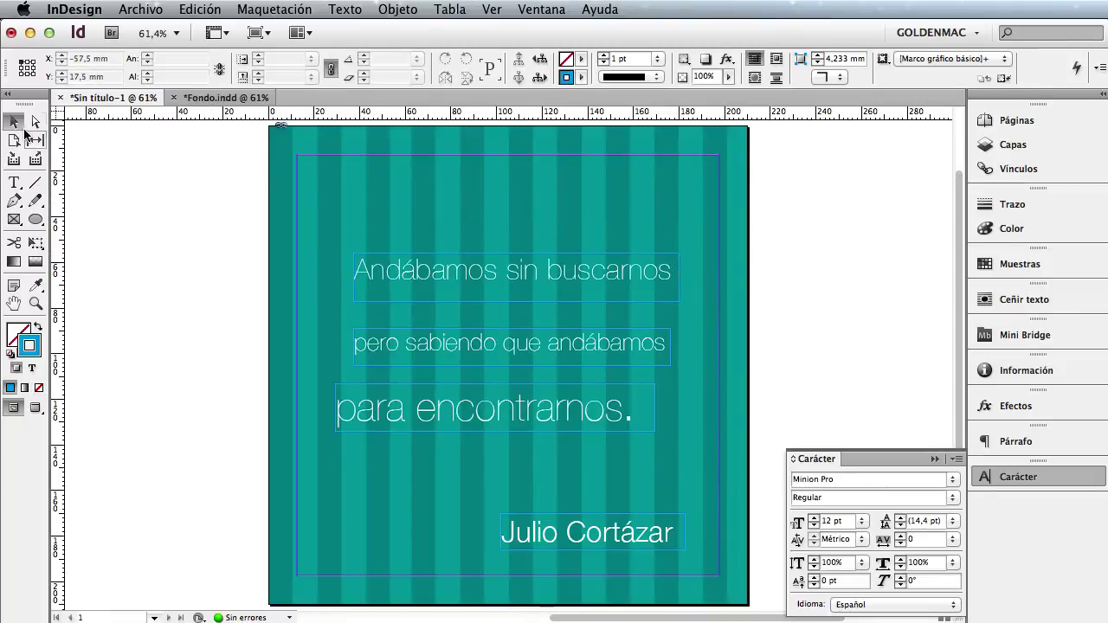
Draw a vertical line about 142.5 mm long beside the quote, just inside the page's left margin
click(33, 184)
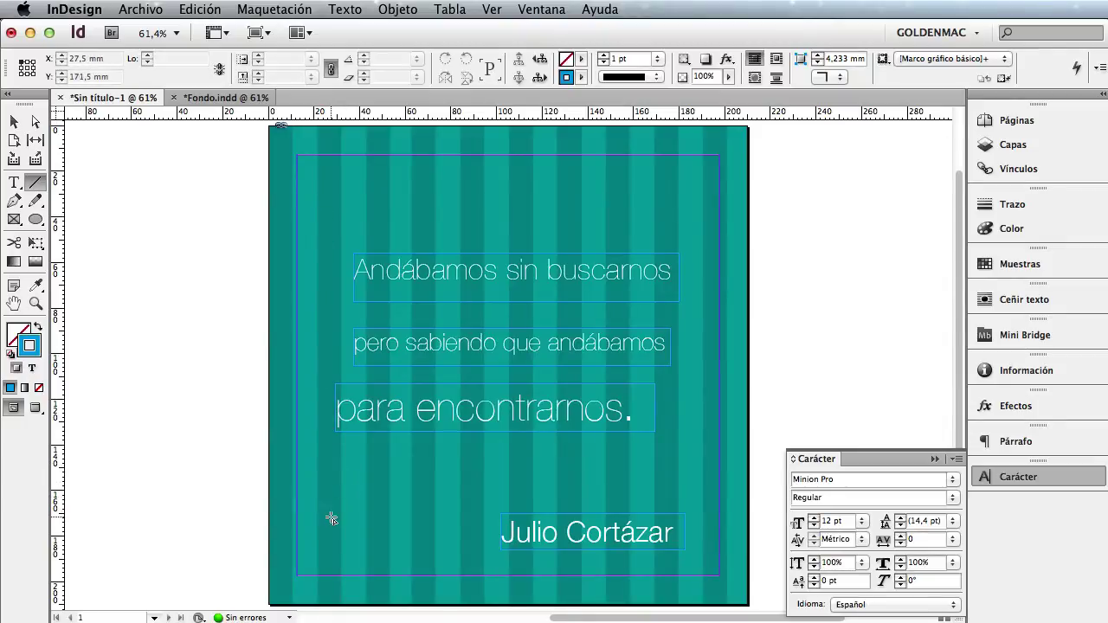
drag(330, 518, 323, 190)
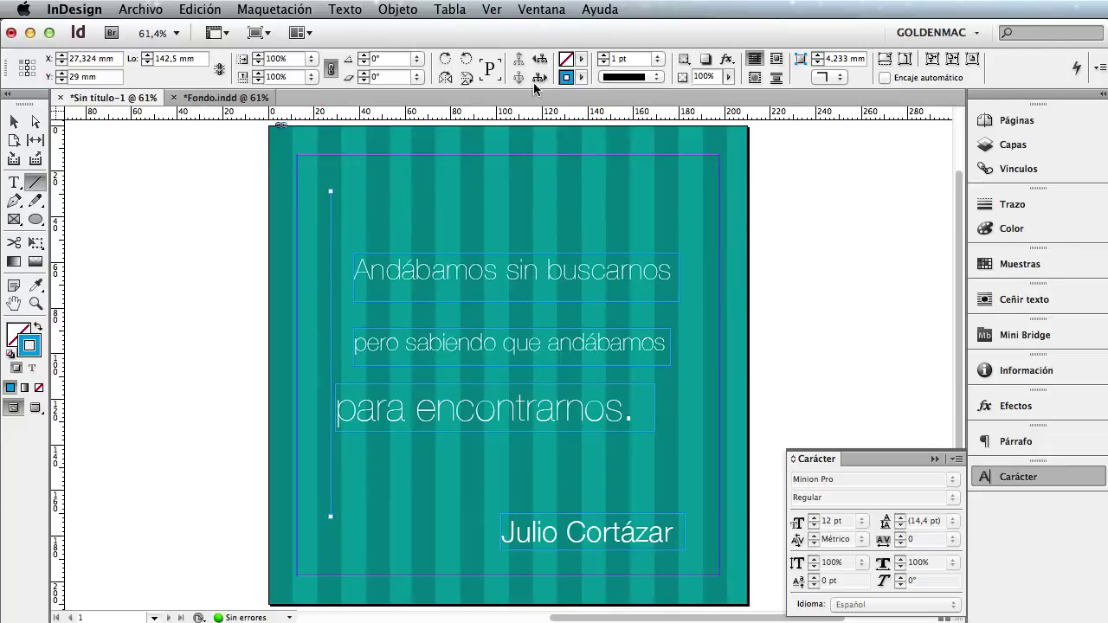
Colour the vertical line's stroke pale blue, RGB 197, 232, 244, and save that colour as a CMYK swatch
click(580, 78)
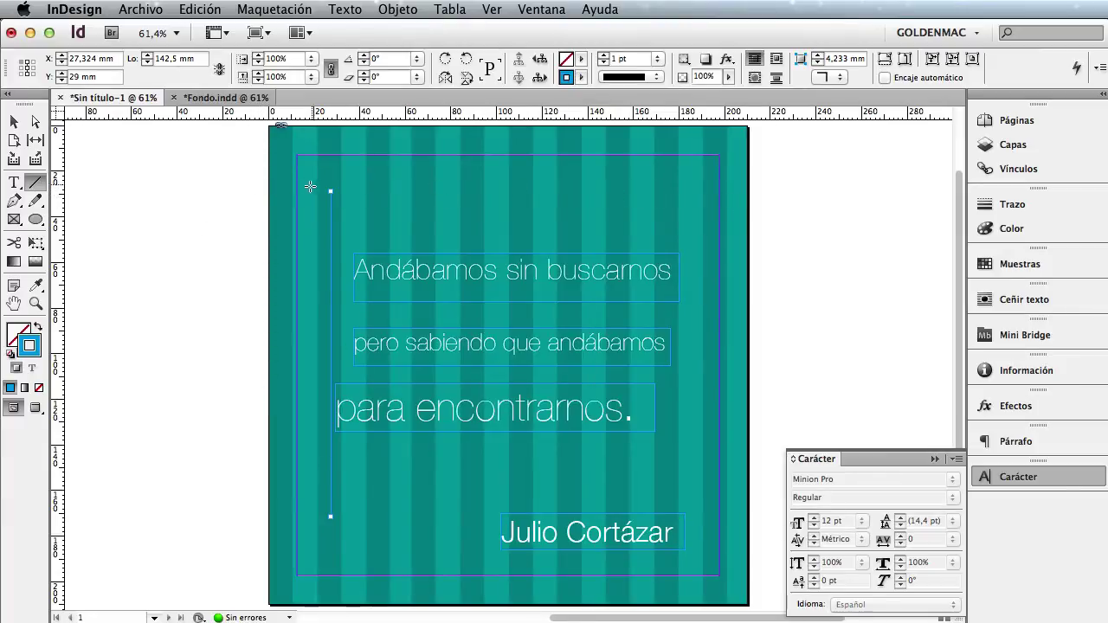
click(585, 78)
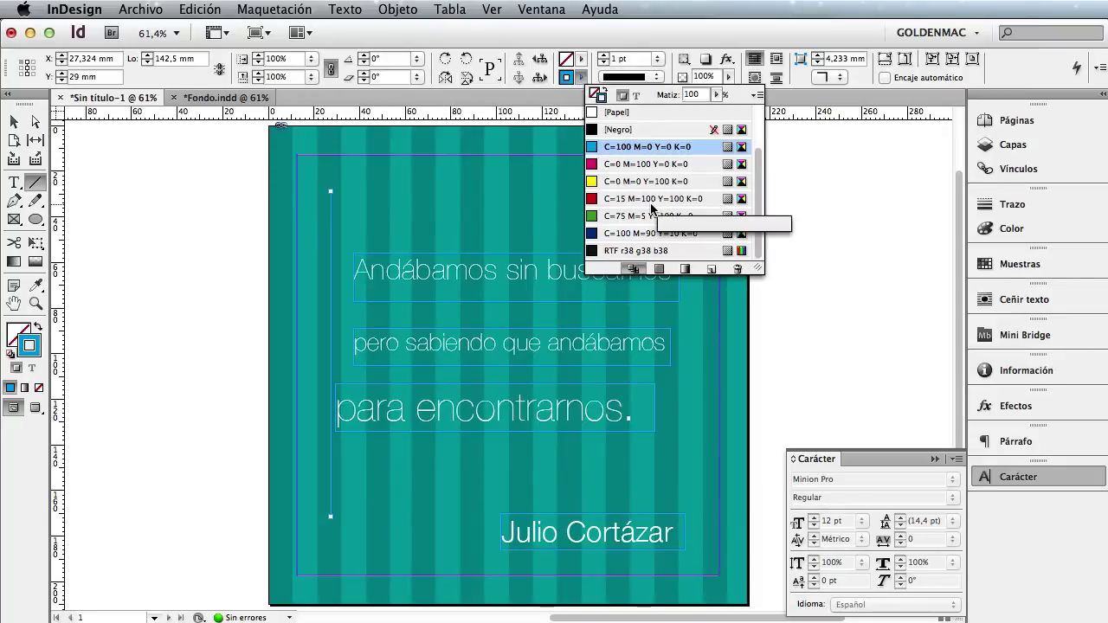
double_click(26, 355)
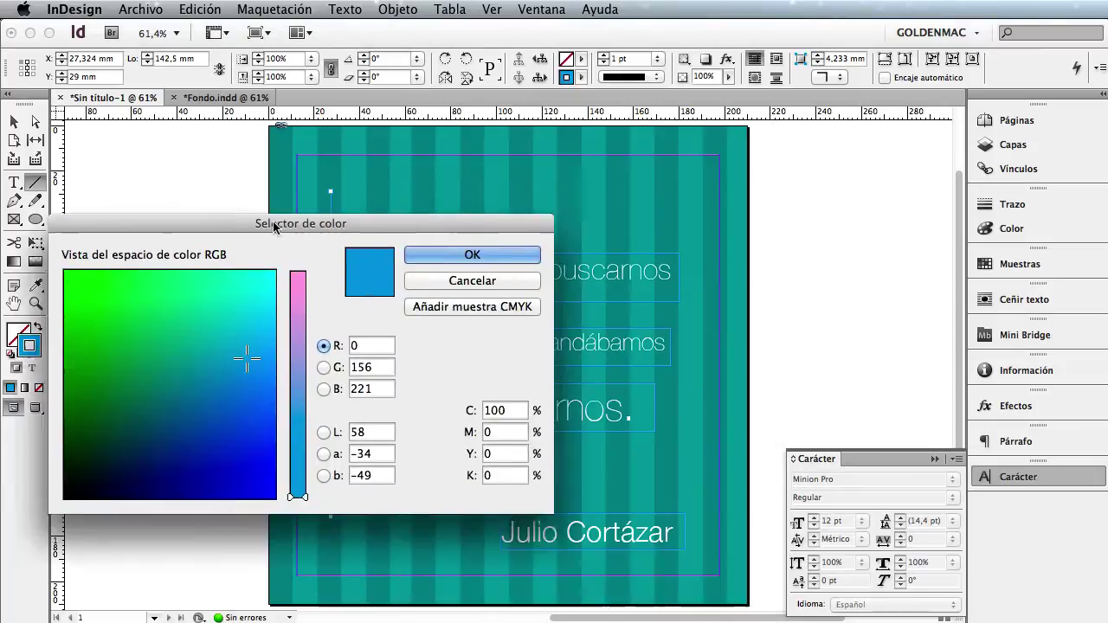
drag(358, 224, 737, 65)
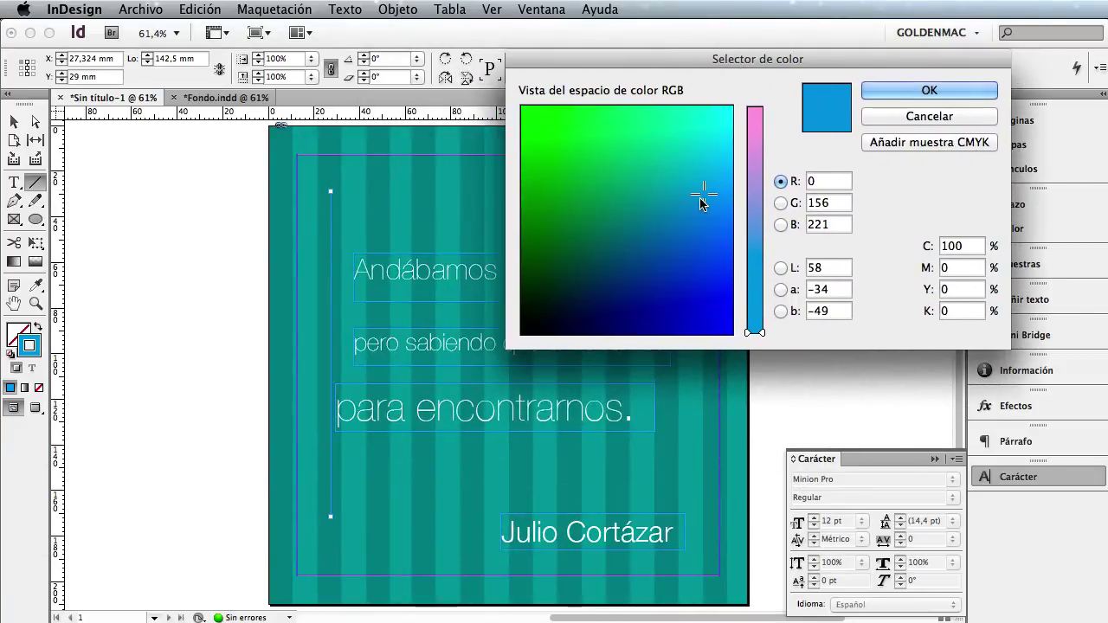
drag(702, 199, 722, 118)
click(755, 141)
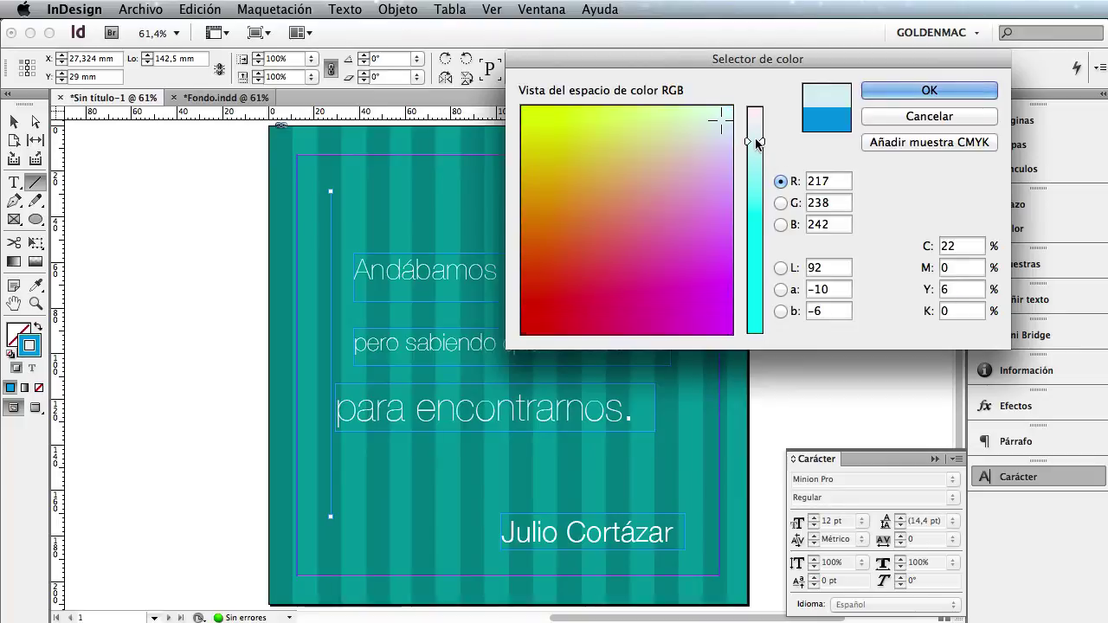
click(759, 159)
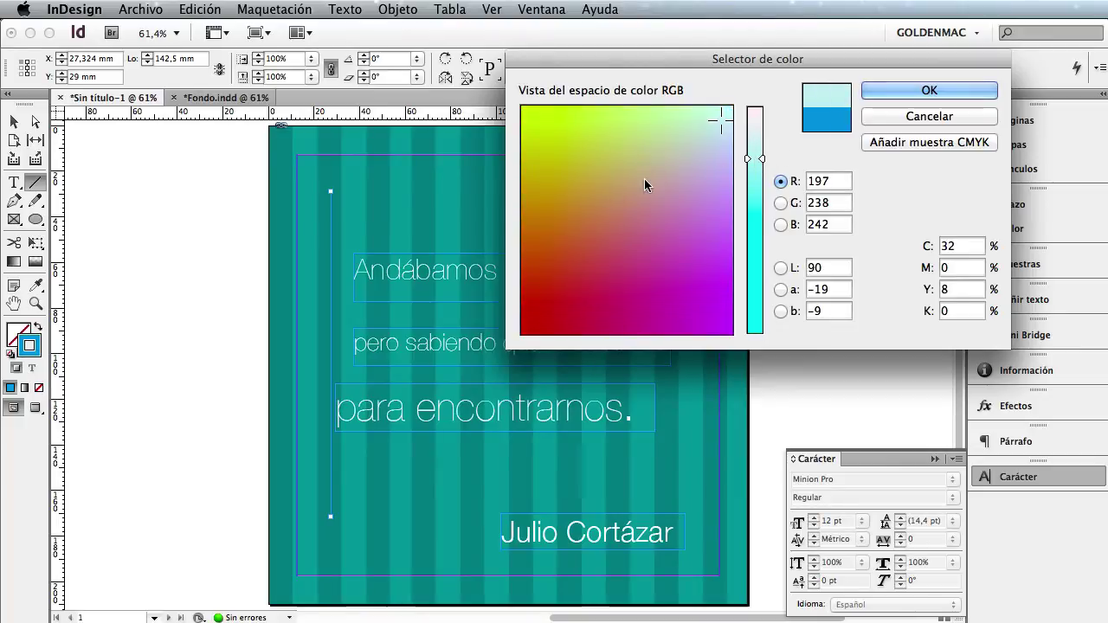
click(723, 126)
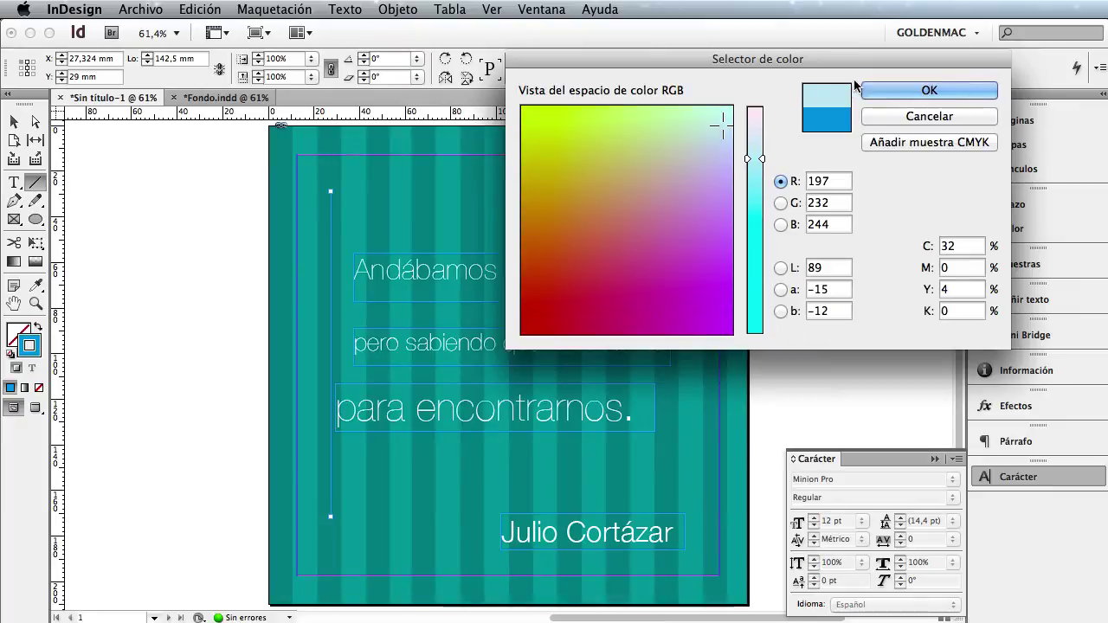
click(887, 144)
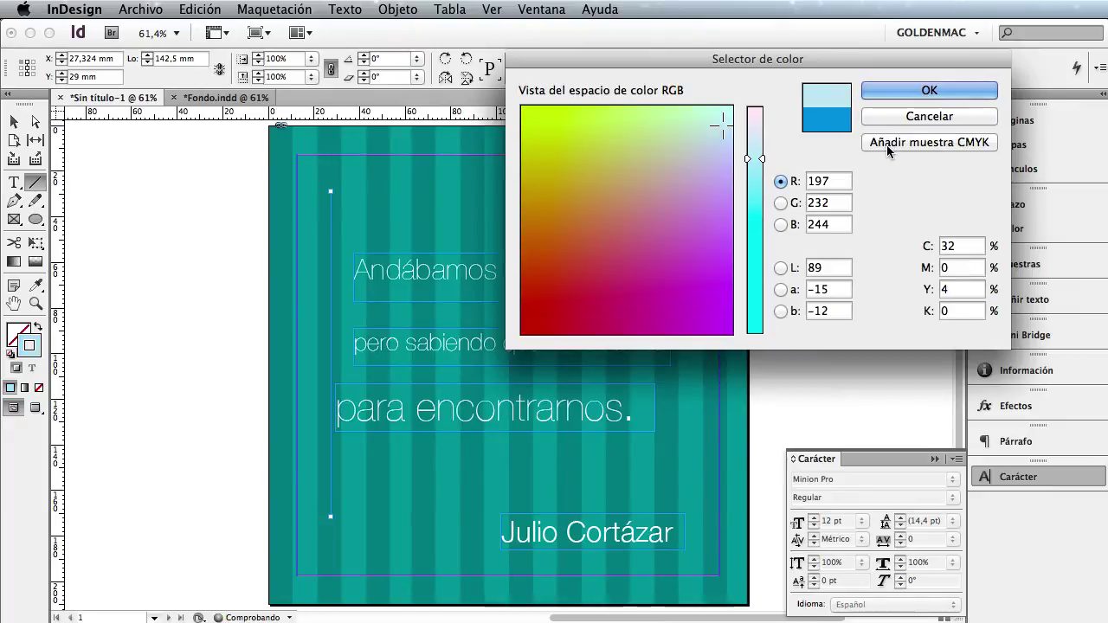
click(888, 92)
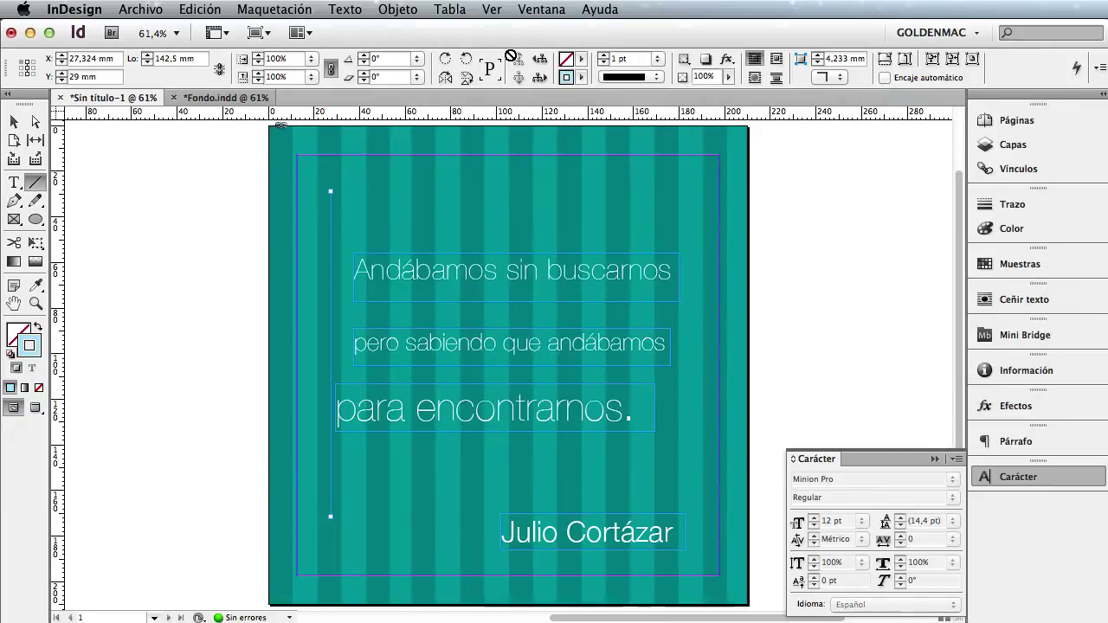
Set the vertical line's stroke weight to 5 pt and shift it slightly left to X 24.5 mm, Y 30 mm
key(v)
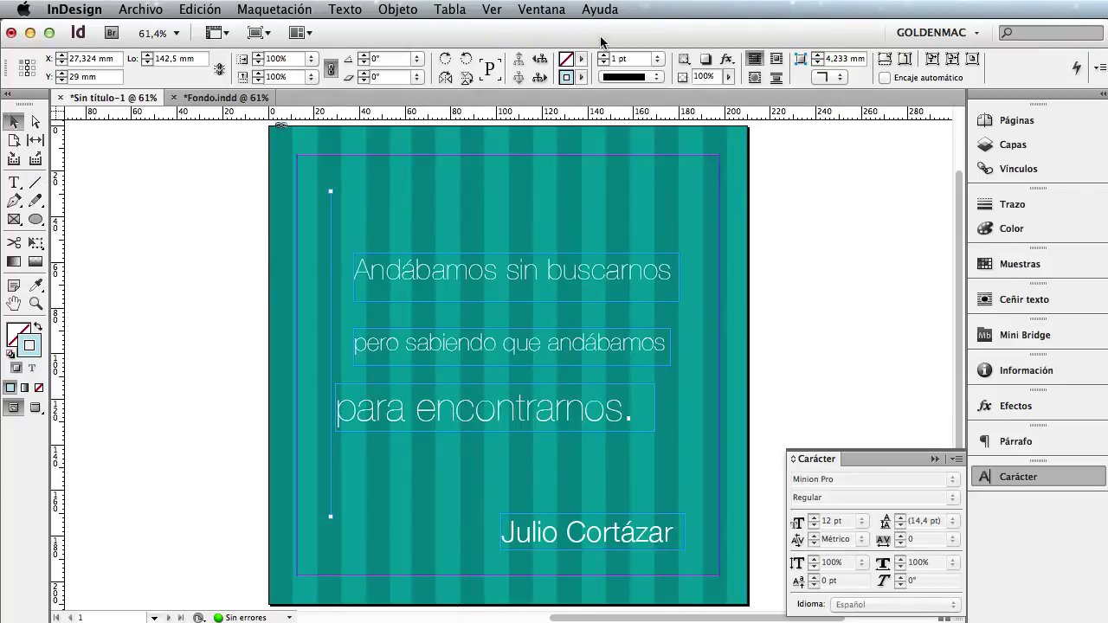
click(606, 57)
click(605, 57)
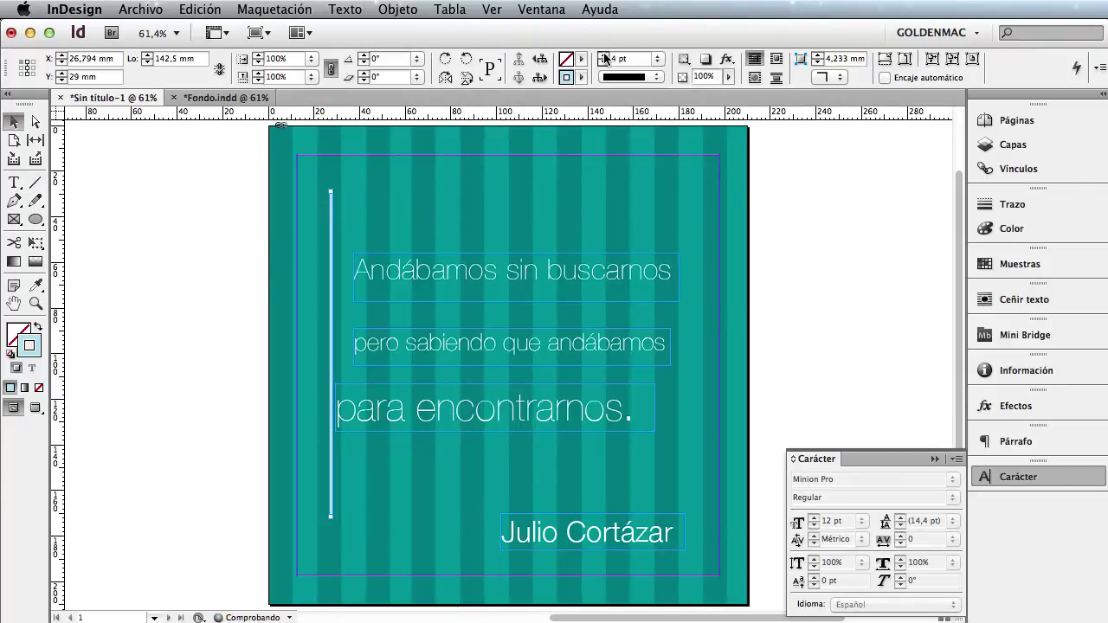
click(581, 77)
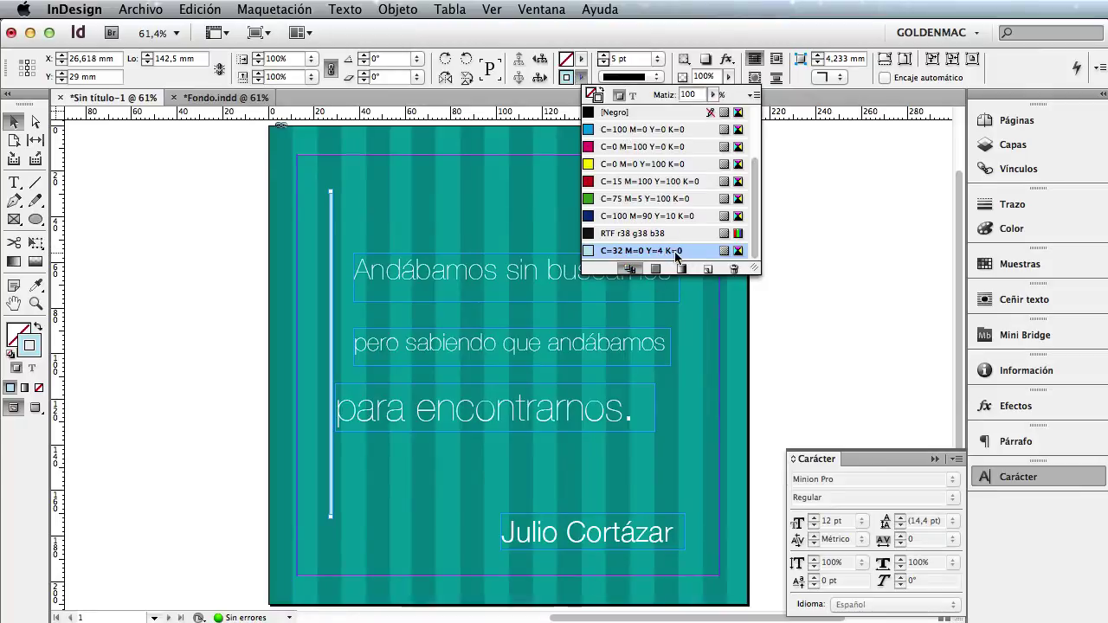
click(161, 213)
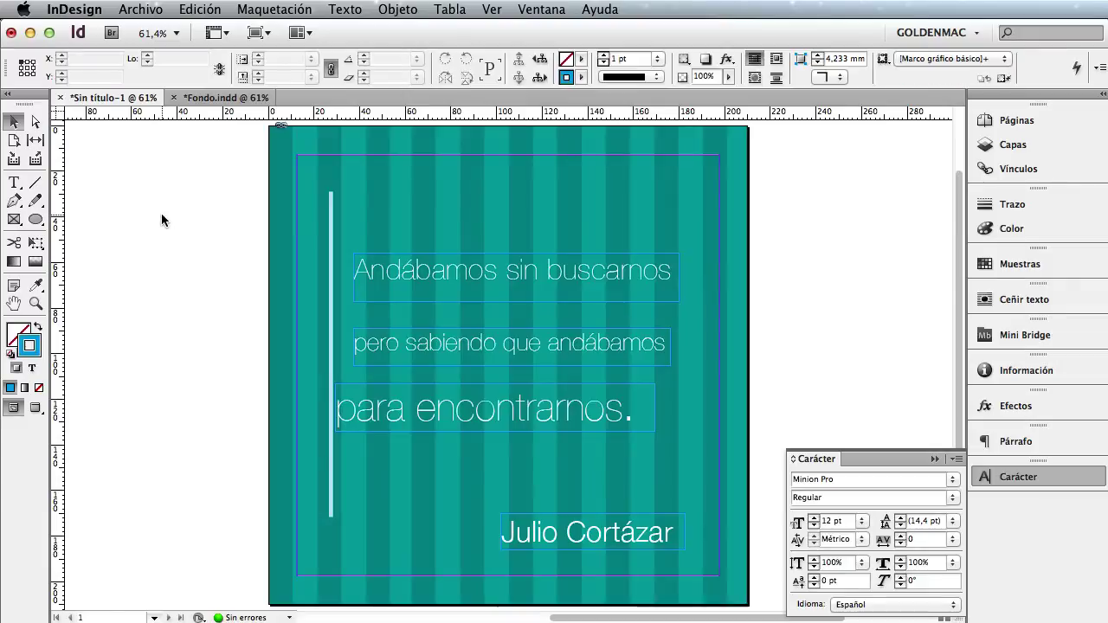
click(328, 498)
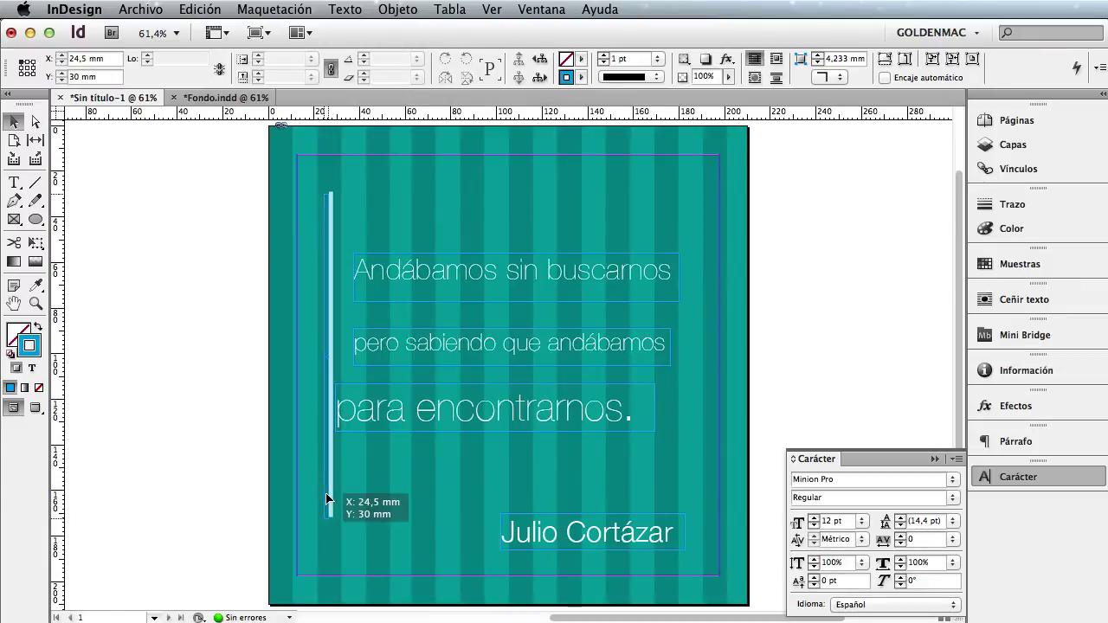
click(217, 347)
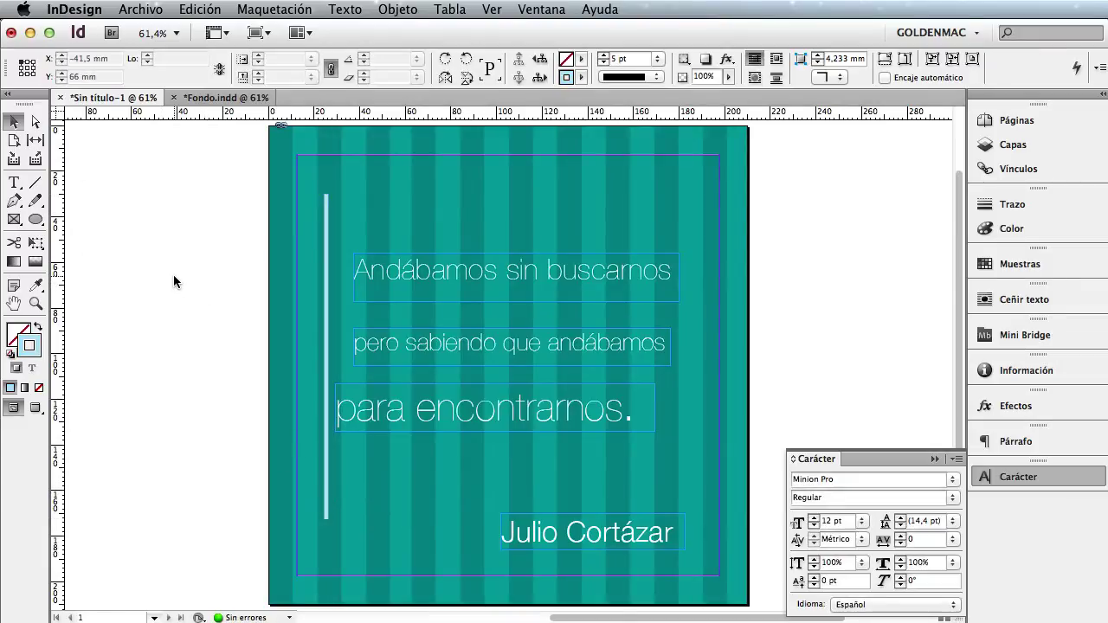
Draw a horizontal line about 22.6 mm long rightward from the vertical line's upper part, stroked with the C=32 M=0 Y=4 K=0 swatch
click(36, 184)
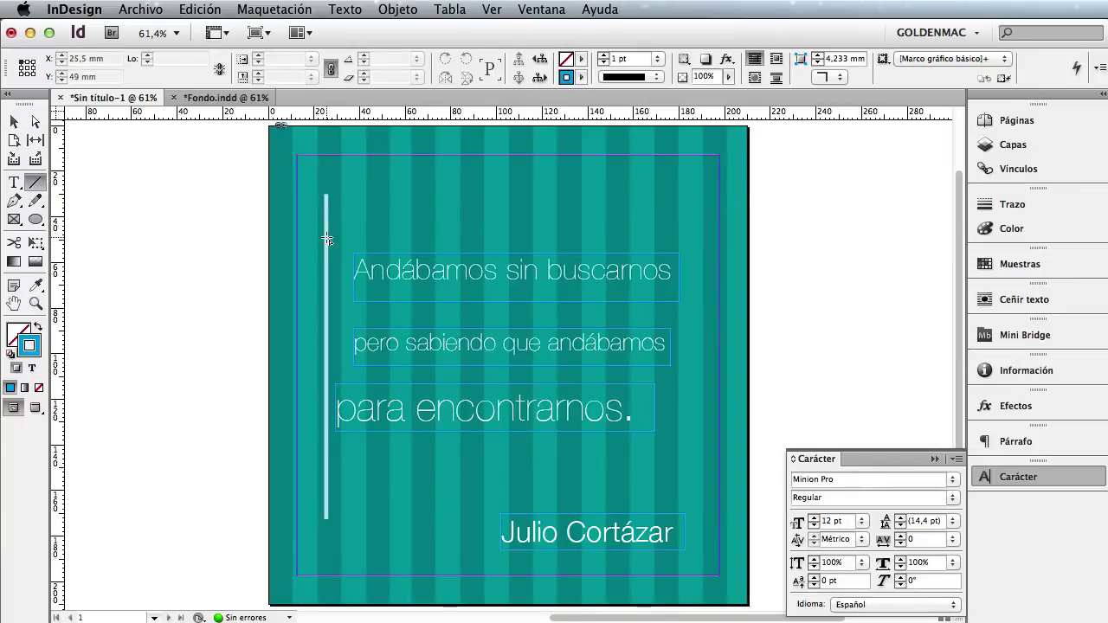
drag(327, 236, 378, 233)
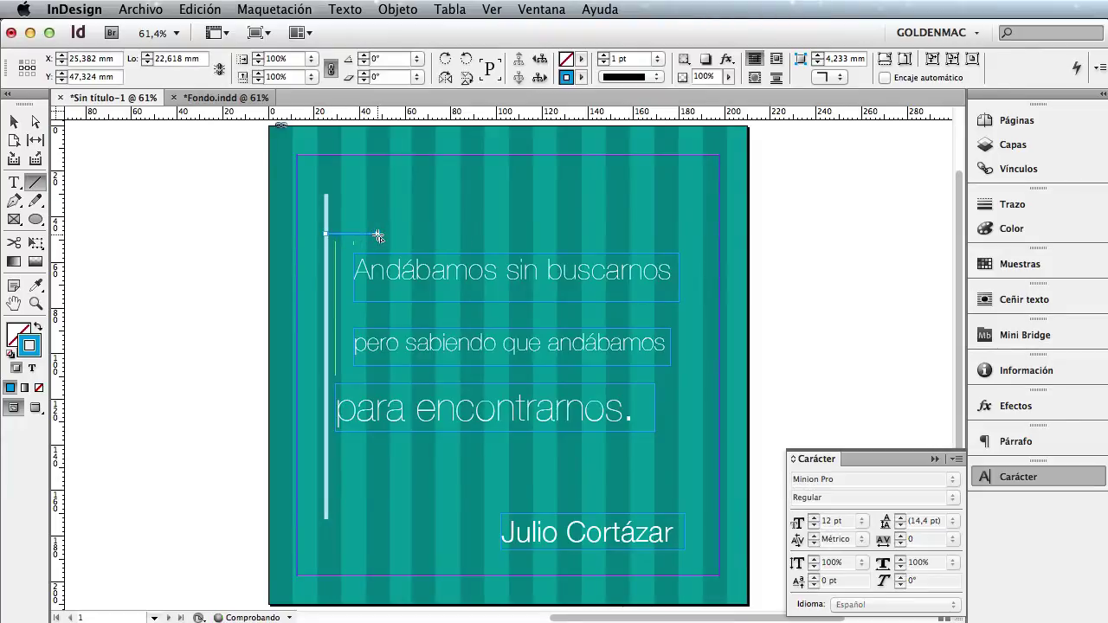
click(12, 124)
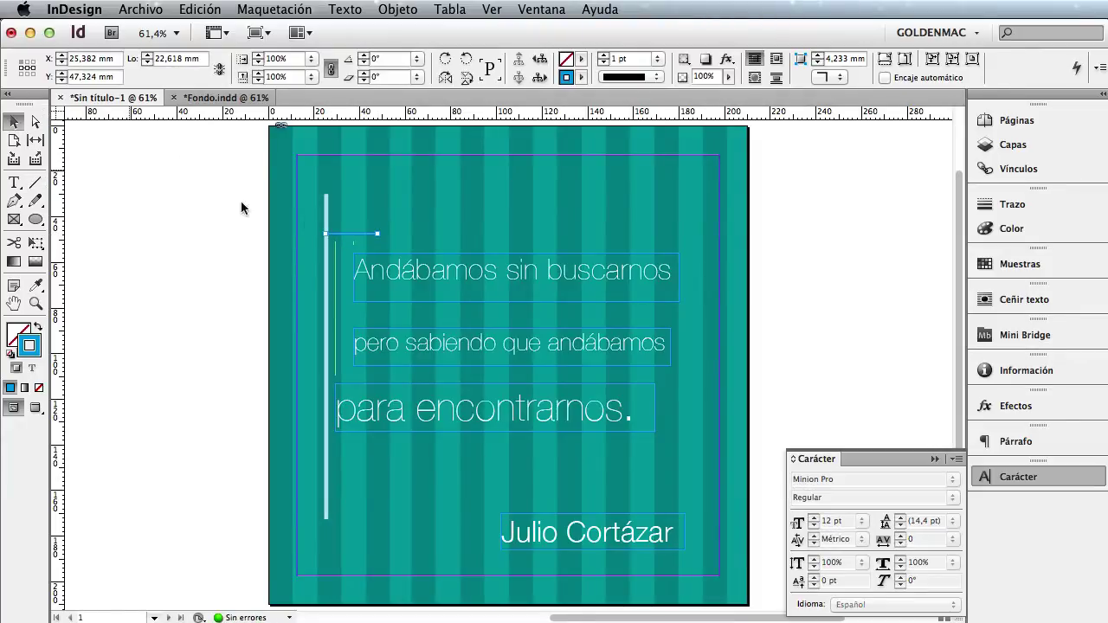
click(581, 78)
click(626, 251)
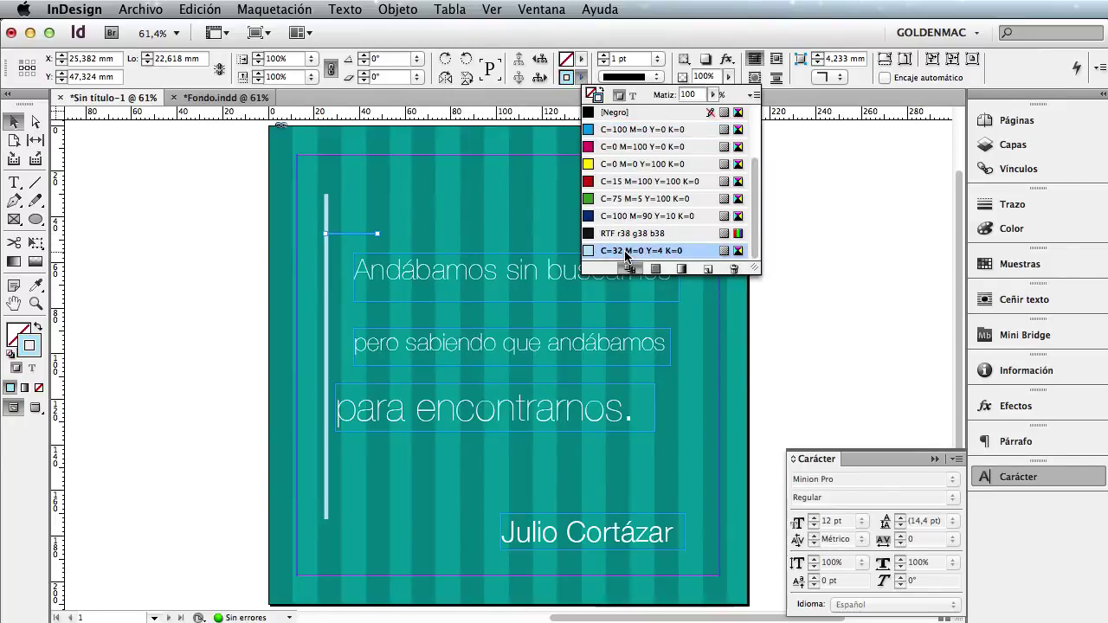
Give the short horizontal line a 3 pt stroke in the Puntos japoneses style
click(600, 57)
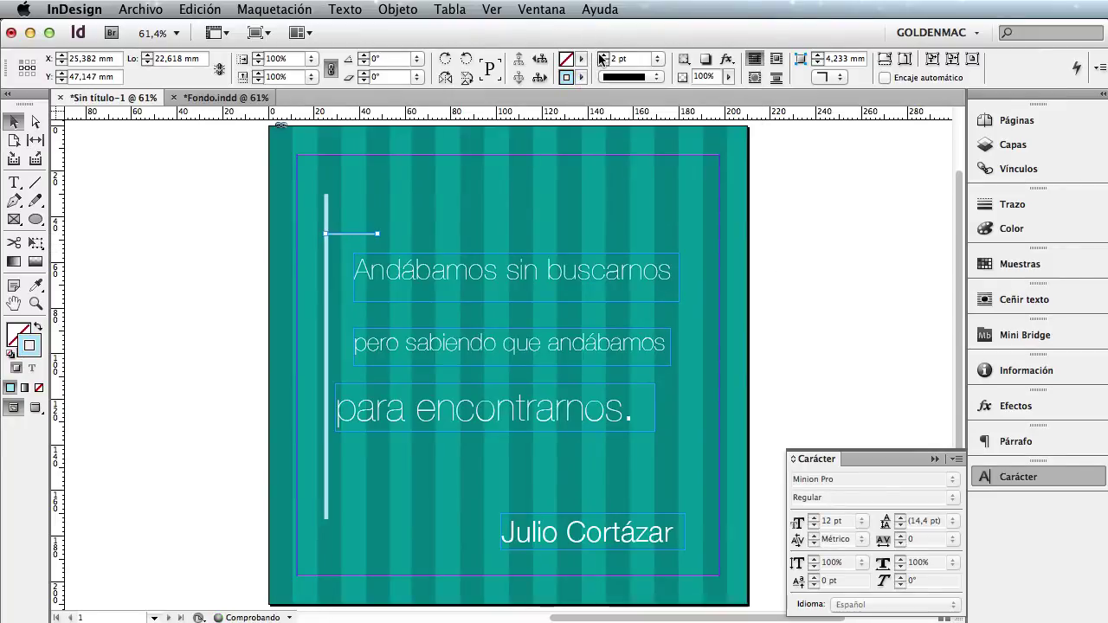
click(658, 79)
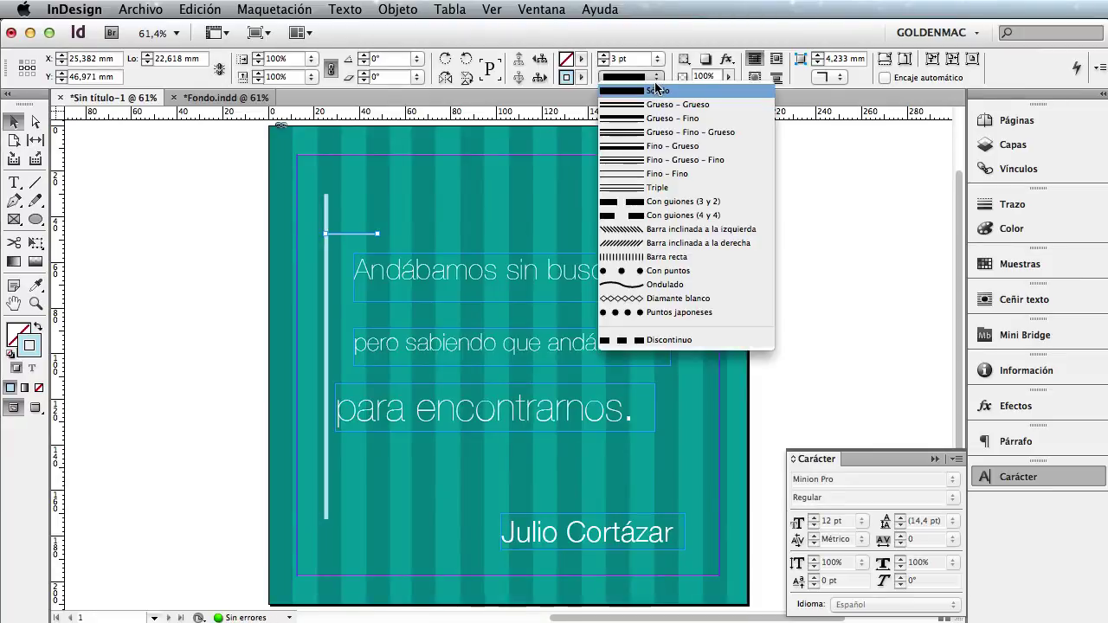
click(681, 312)
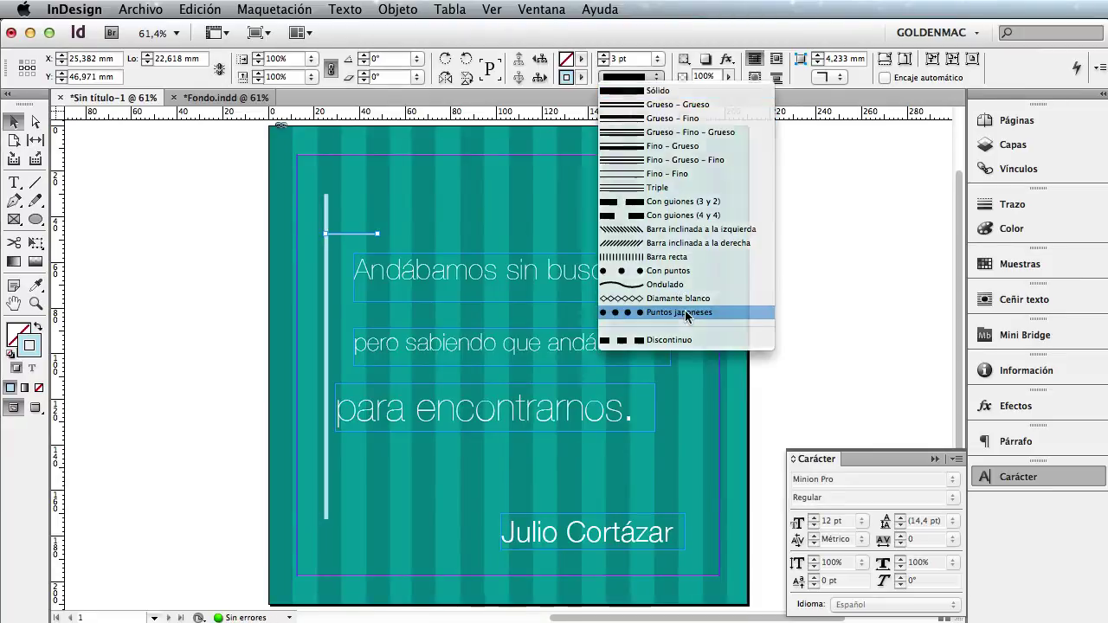
click(198, 198)
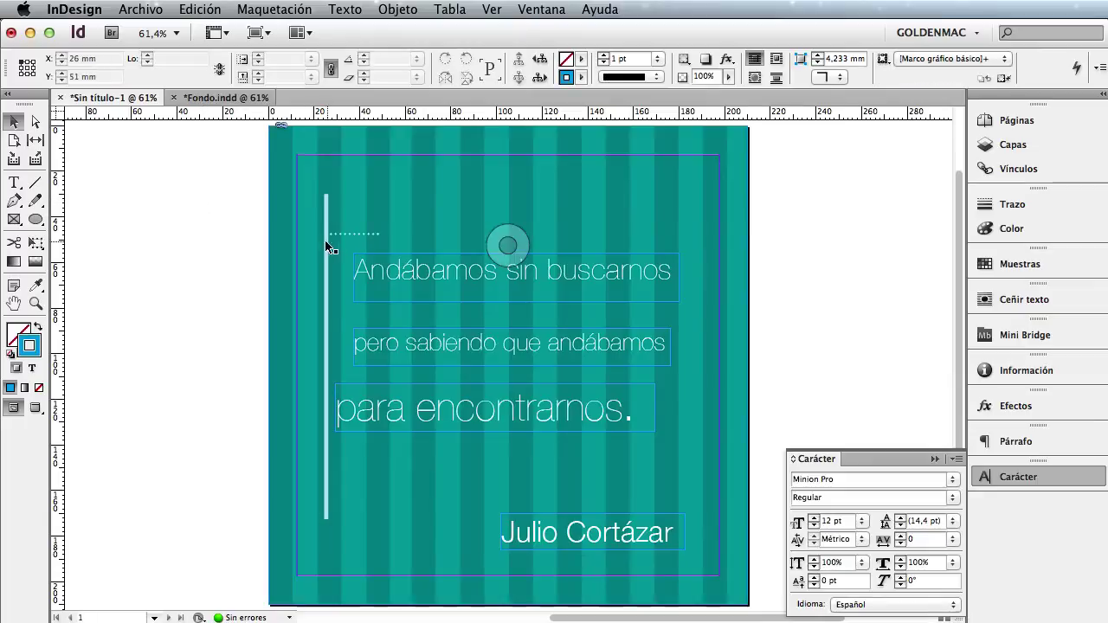
Move the "Andábamos sin buscarnos" frame to the end of the dotted line and reduce its height to about 16 mm
click(508, 244)
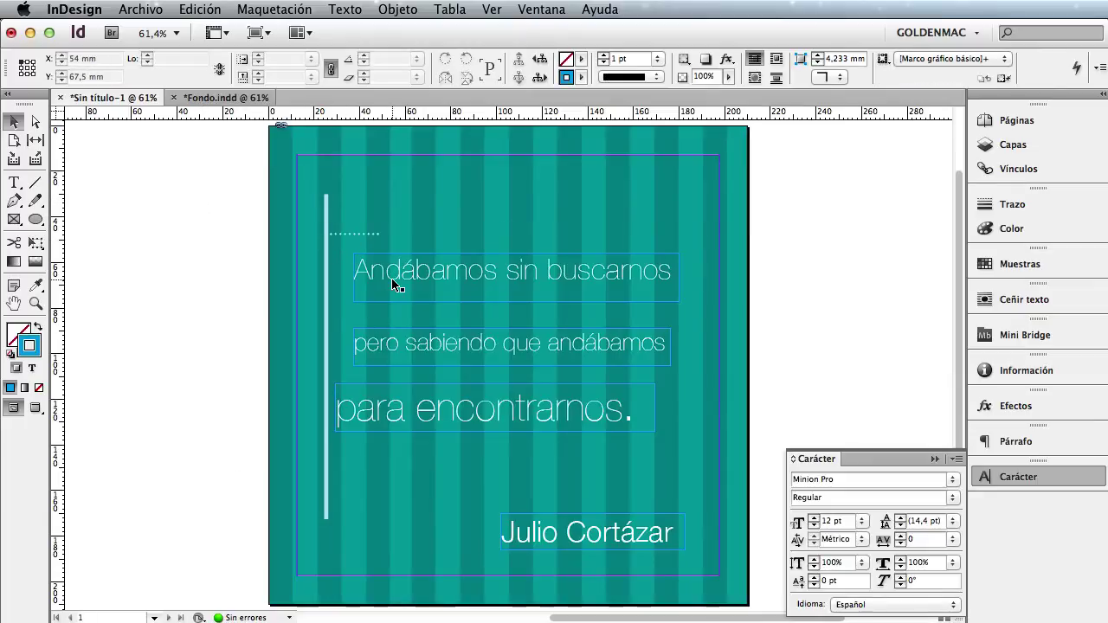
drag(394, 285, 426, 248)
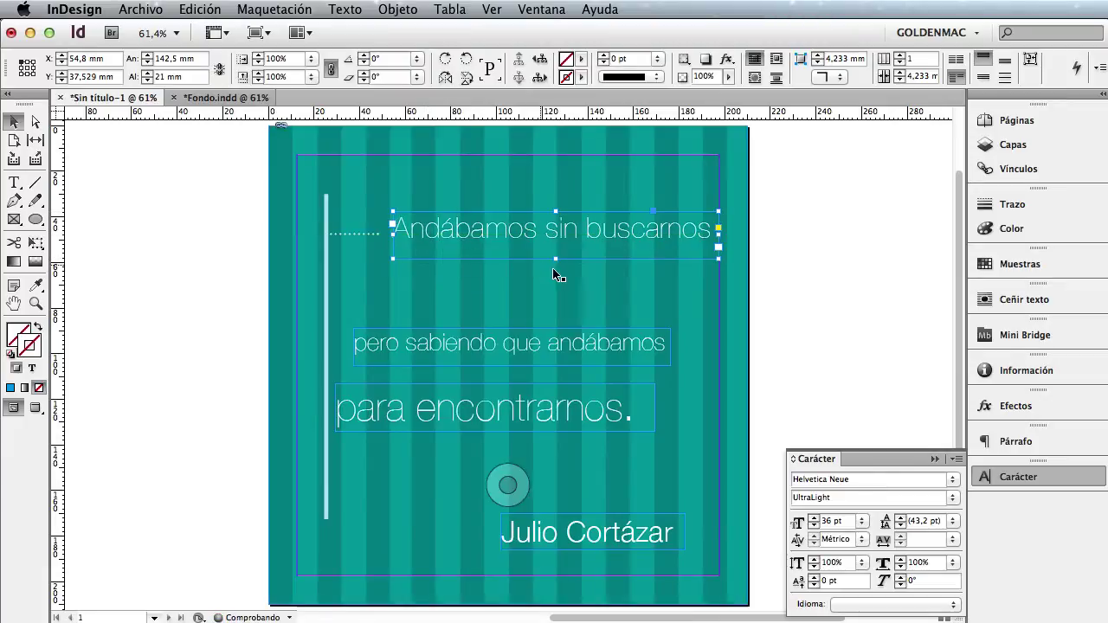
drag(556, 258, 539, 250)
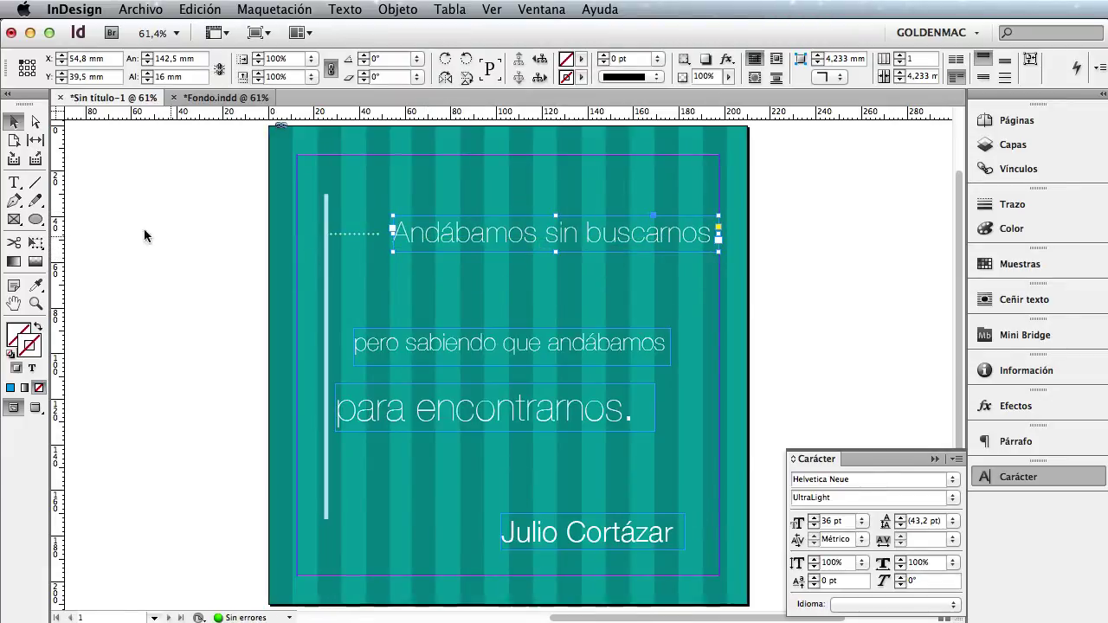
Draw a 35.5 mm vertical line down from the dotted line, plus a horizontal line about 25.7 mm long rightward from its lower end
click(42, 183)
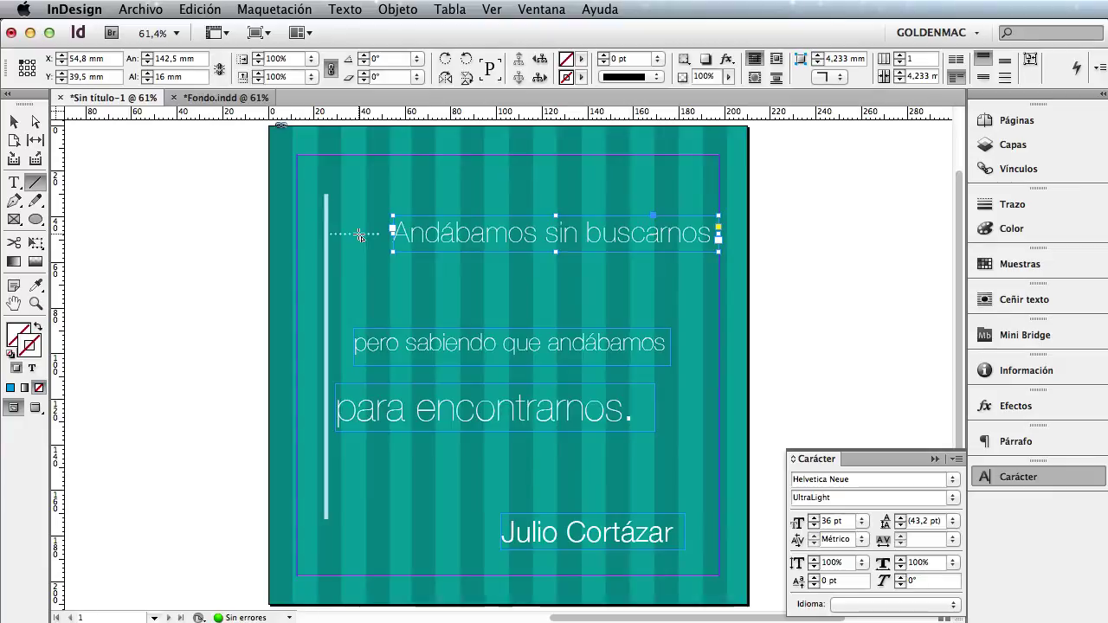
drag(360, 235, 362, 318)
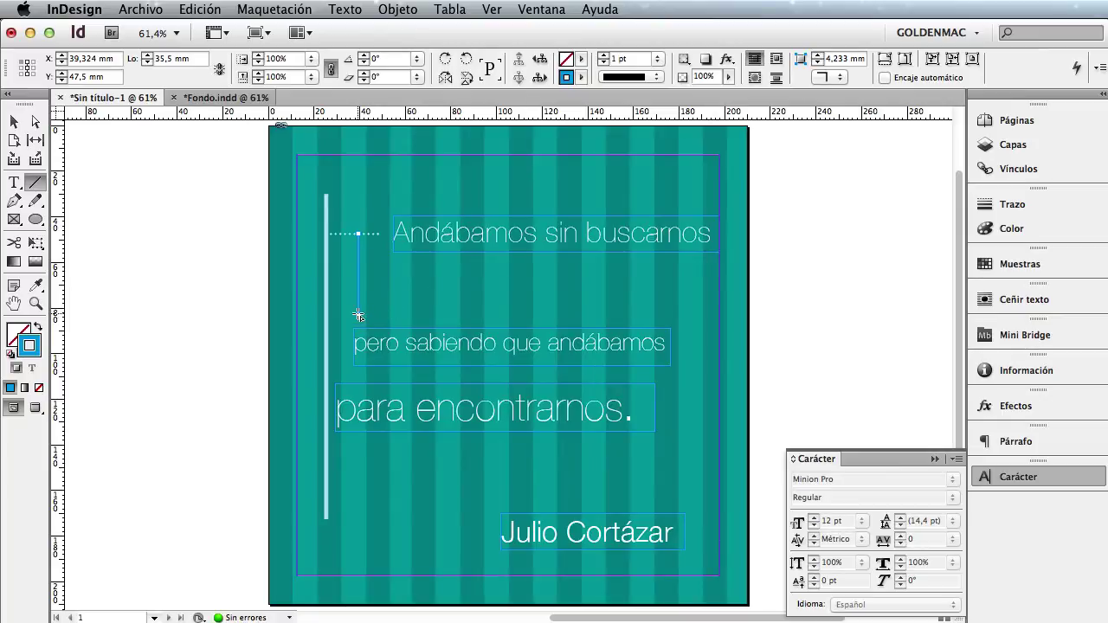
drag(359, 319, 419, 326)
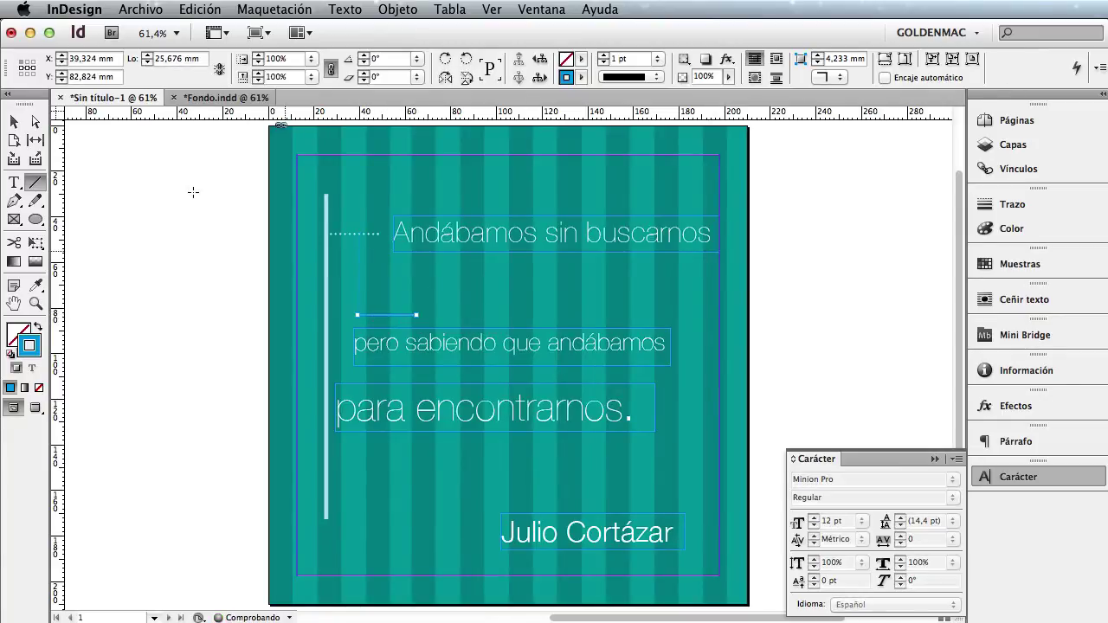
Stroke both new connector lines with the C=32 M=0 Y=4 K=0 swatch at a weight of 2 pt
key(v)
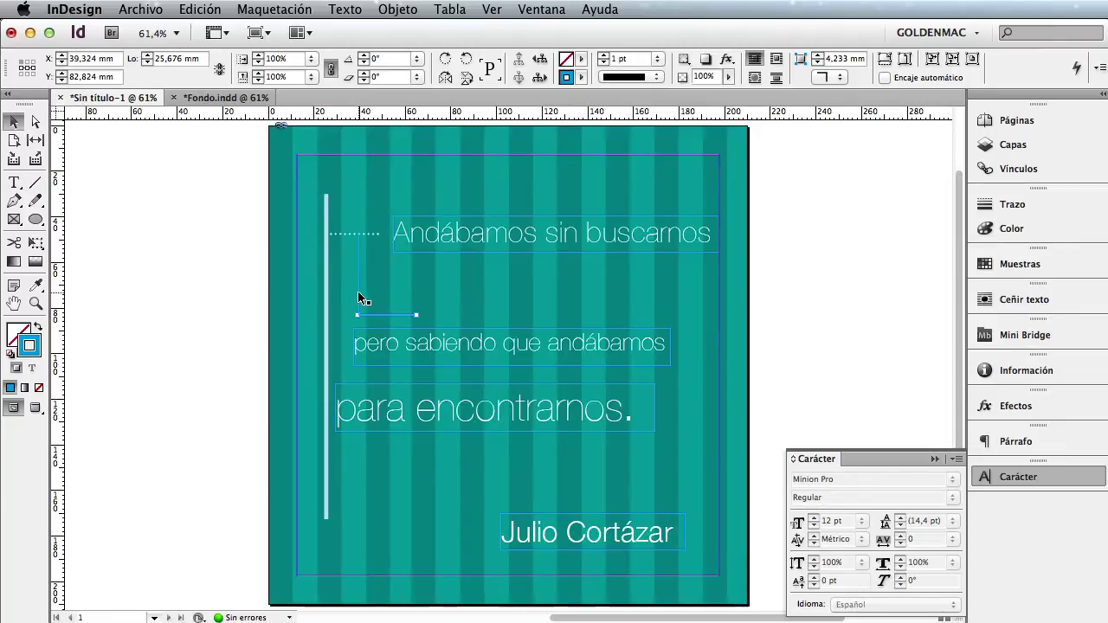
shift+click(360, 300)
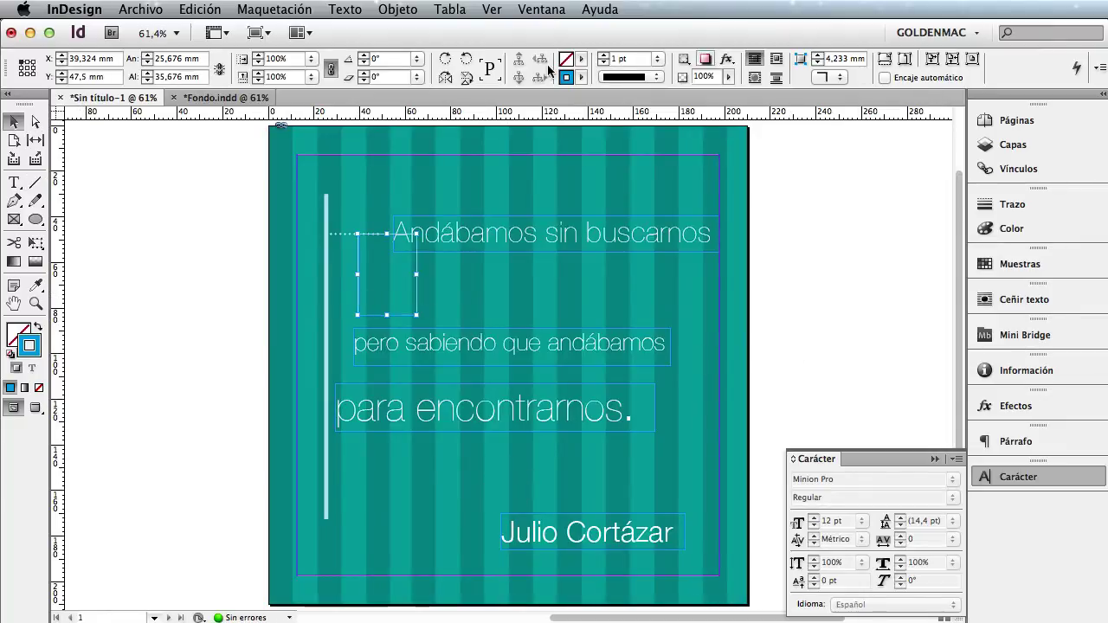
click(581, 77)
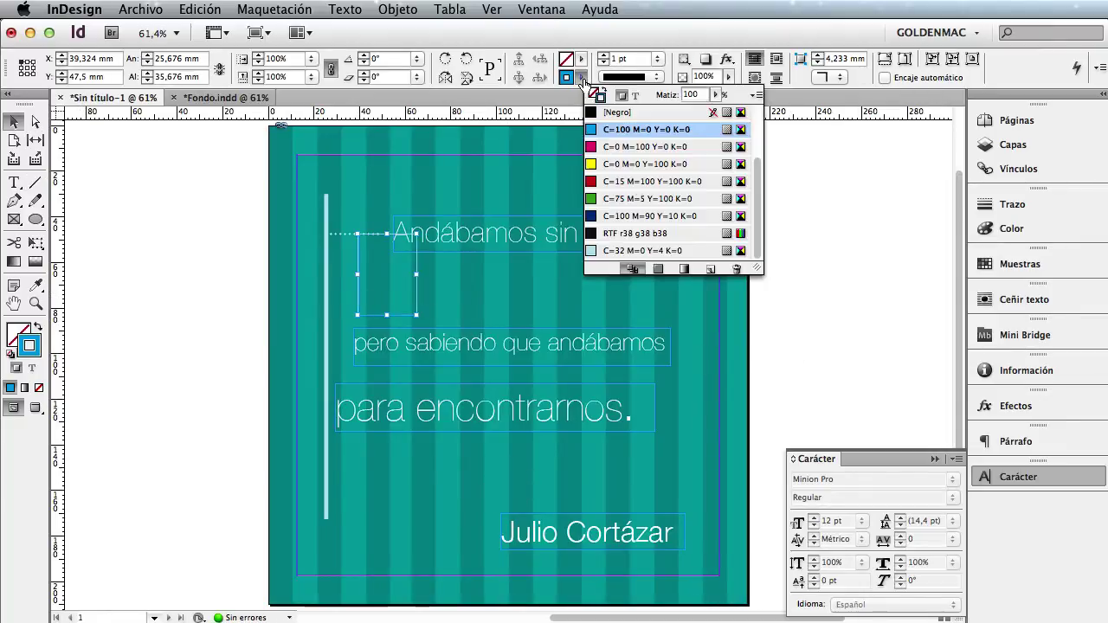
click(648, 251)
click(606, 61)
click(603, 55)
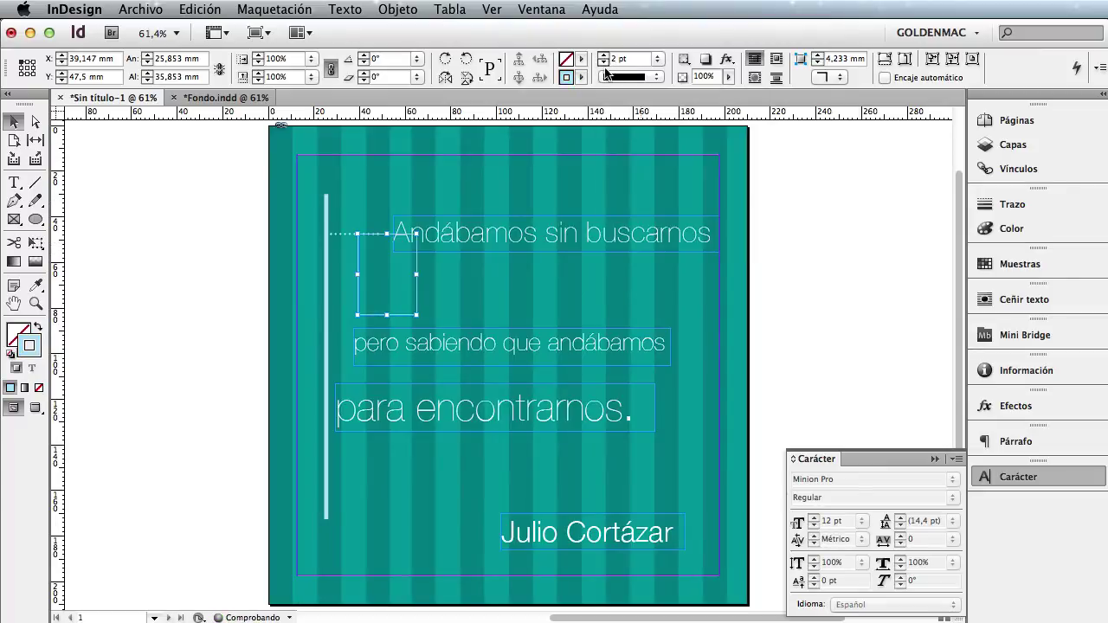
Give both new connector lines a 3 pt stroke in the Puntos japoneses style
click(604, 55)
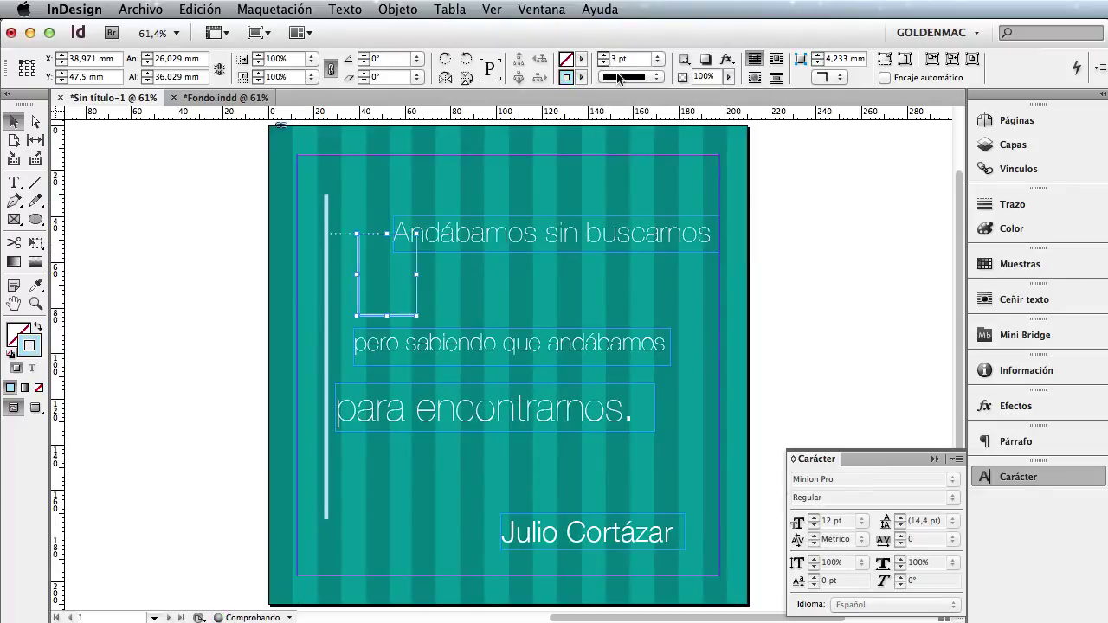
click(622, 77)
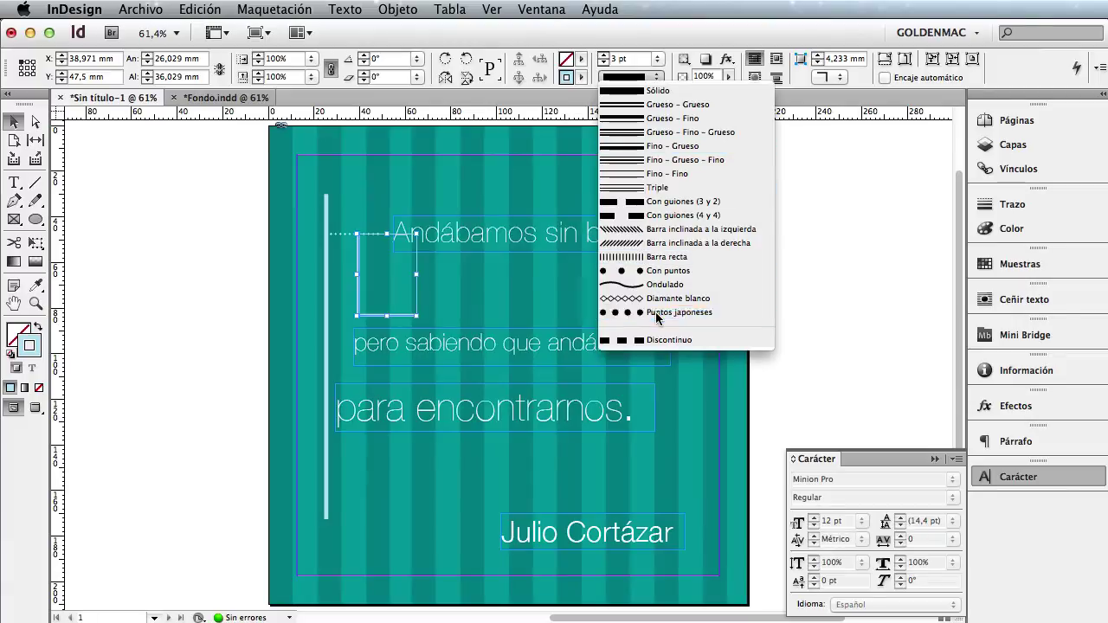
click(656, 312)
click(205, 246)
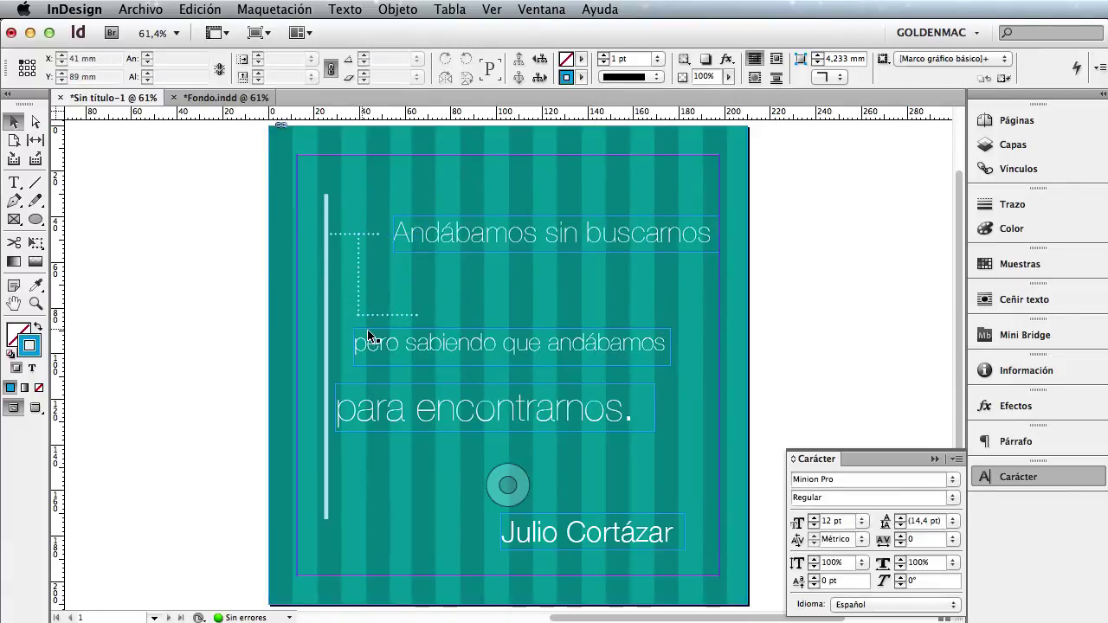
Move the "pero sabiendo que andábamos" frame to the end of the dotted connector and resize it to about 83.5 by 29.5 mm
drag(377, 355, 451, 320)
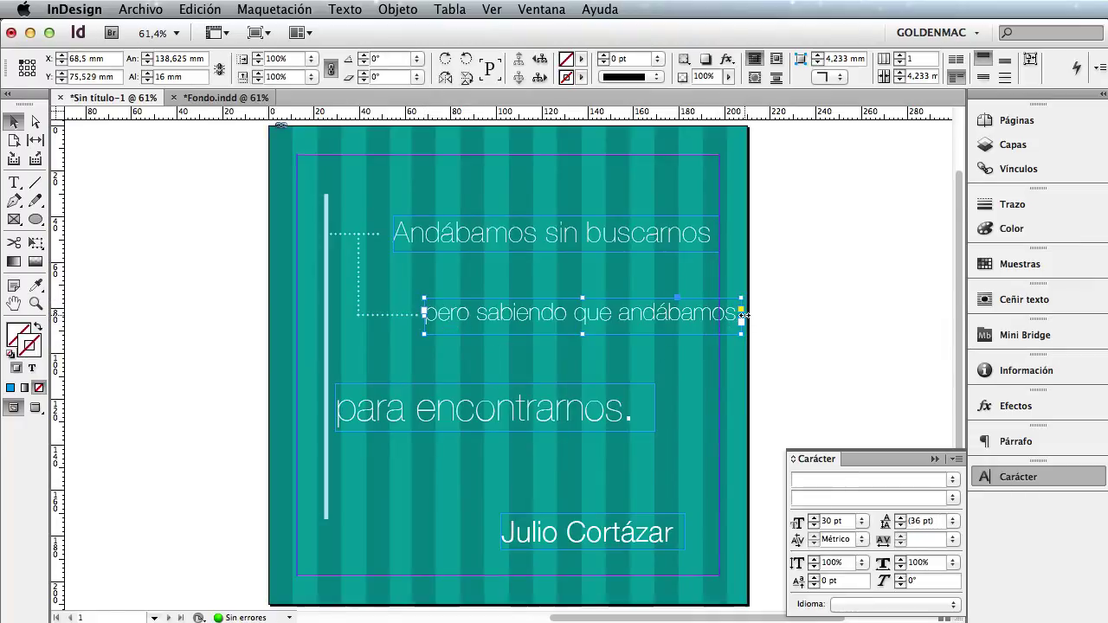
drag(722, 320, 615, 317)
mouse_move(520, 334)
mouse_down()
mouse_move(522, 365)
mouse_move(539, 344)
mouse_move(554, 348)
mouse_move(528, 349)
mouse_up()
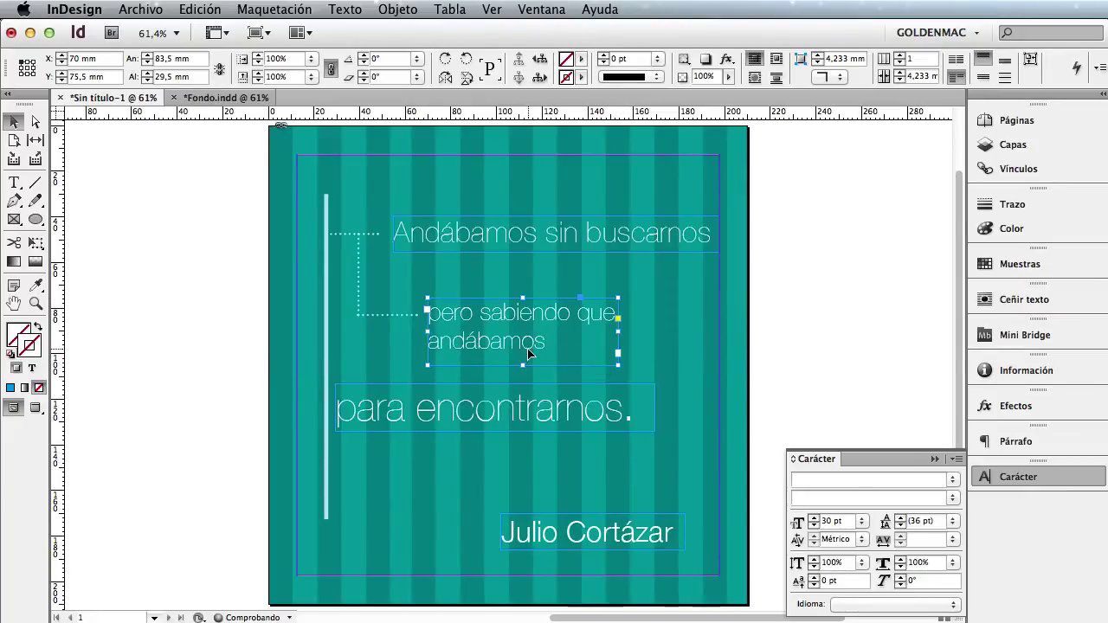
click(199, 247)
Shift the "para encontrarnos." frame slightly right and down, and draw a vertical line about 32.7 mm long from the dotted connector's end to it
mouse_move(416, 415)
mouse_down()
mouse_move(433, 457)
mouse_move(401, 425)
mouse_up()
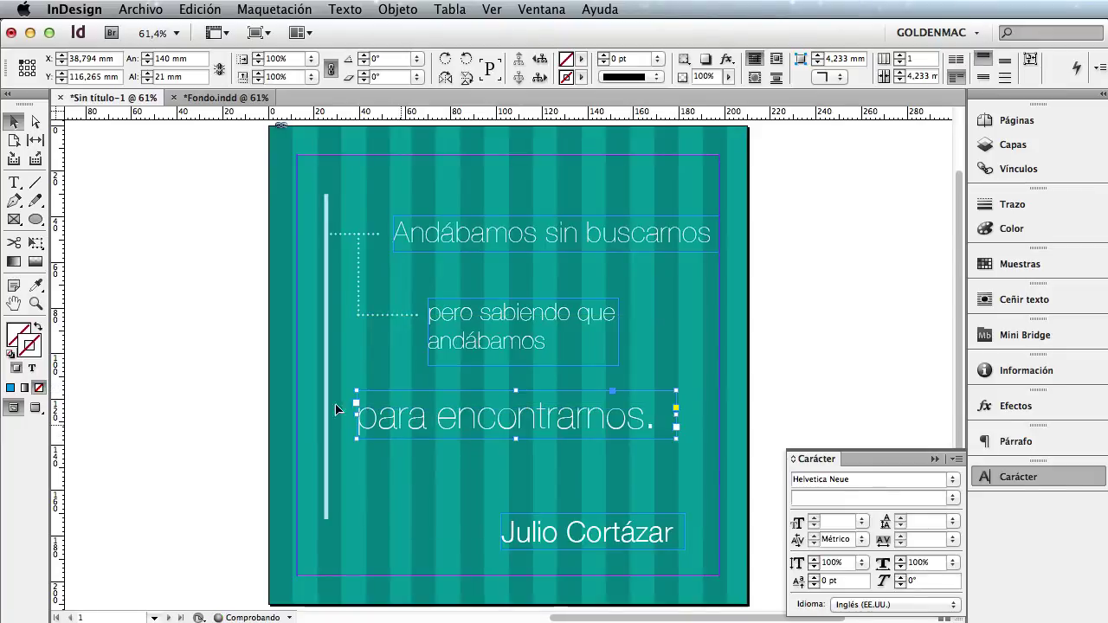
click(34, 183)
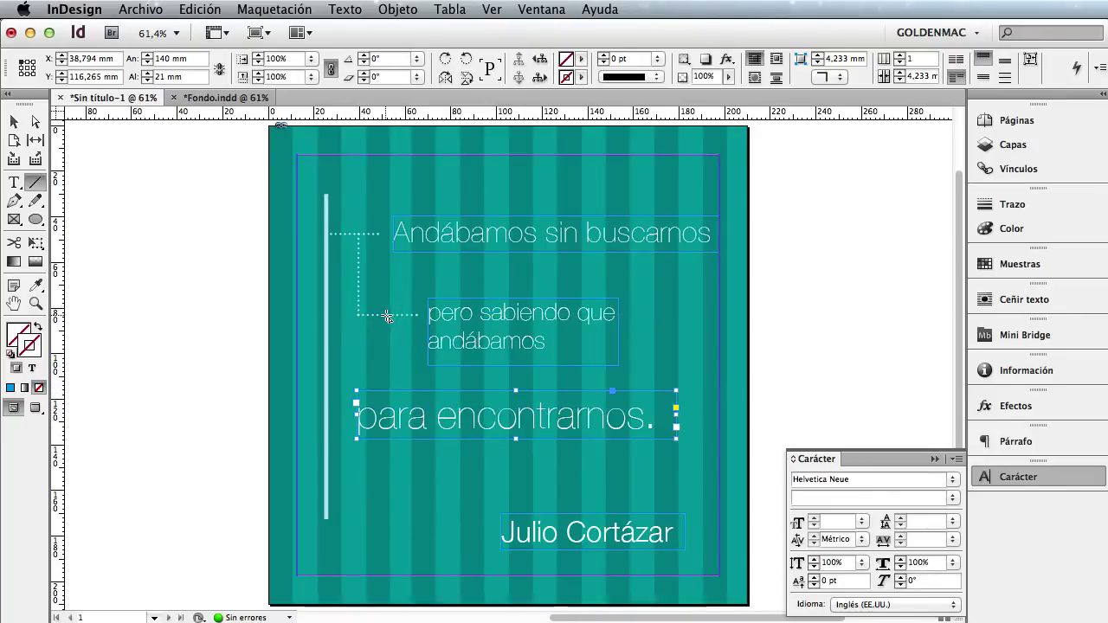
key(super+shift+a)
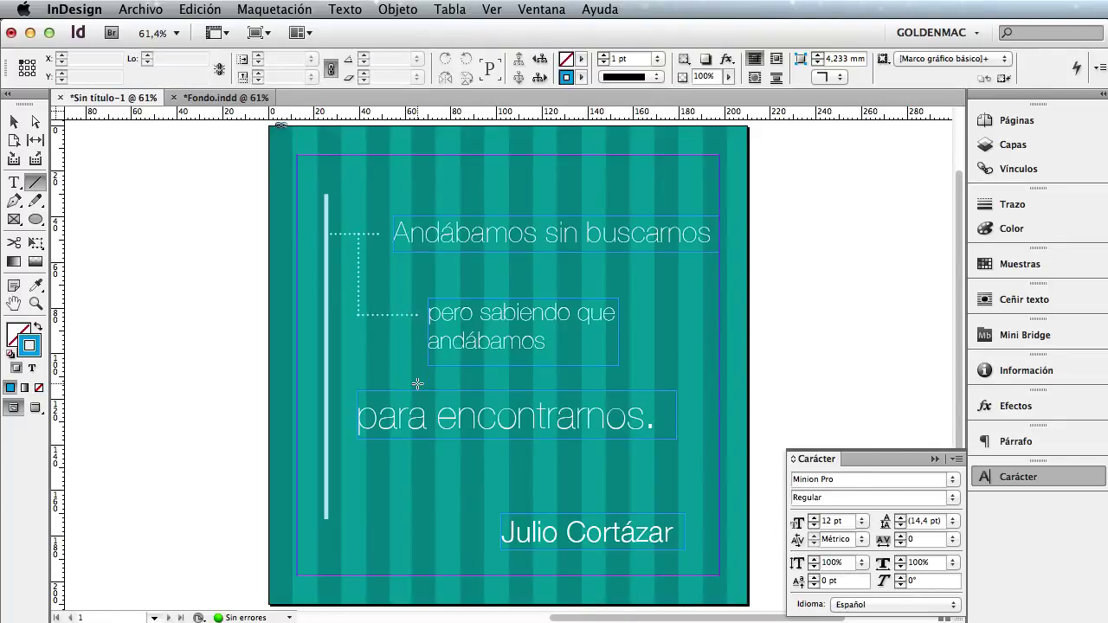
drag(420, 318, 423, 394)
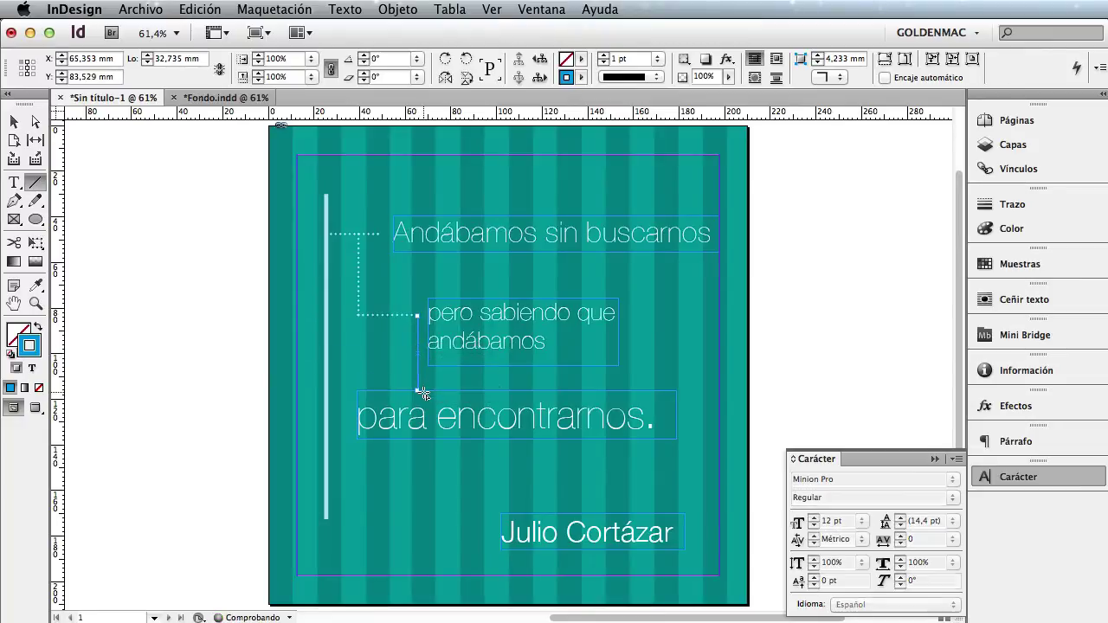
click(13, 122)
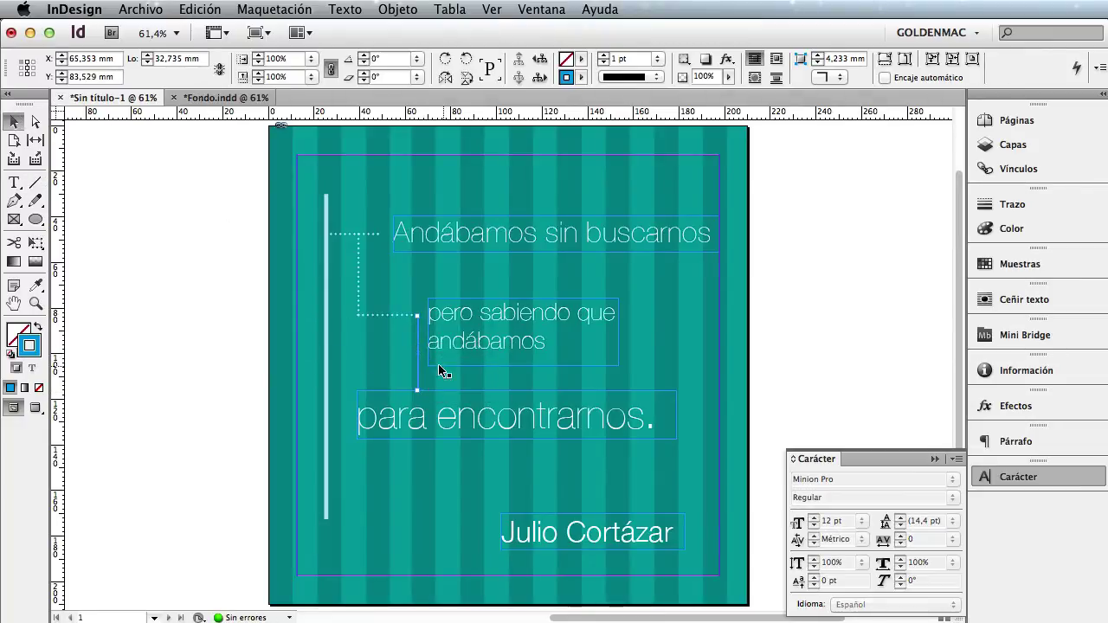
Stroke the new vertical line with the C=32 M=0 Y=4 K=0 swatch at 3 pt in the Puntos japoneses style
click(585, 77)
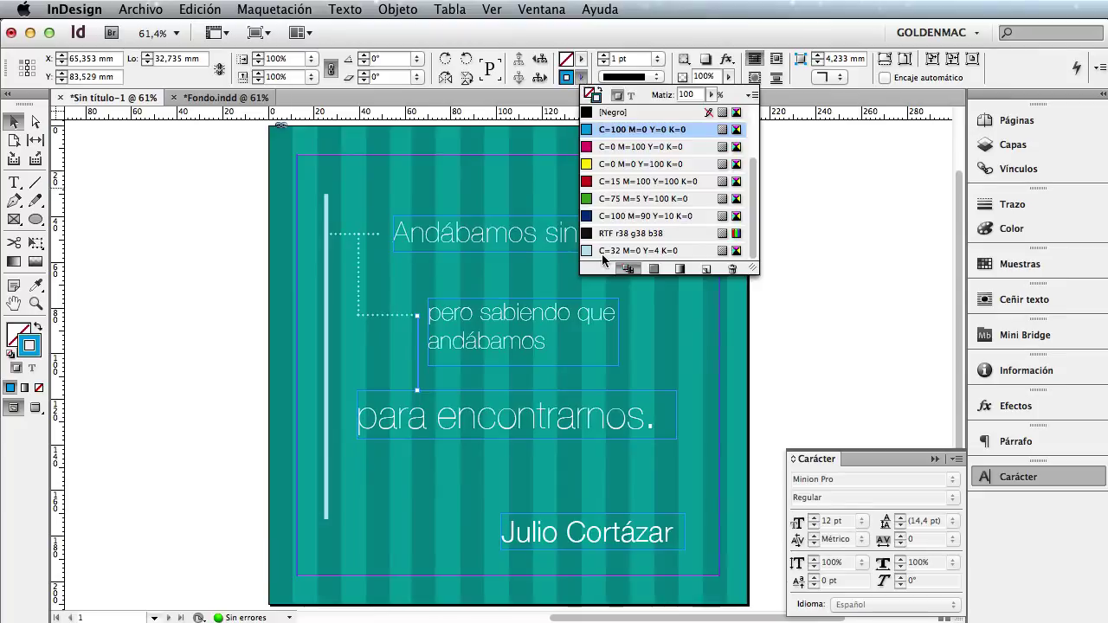
click(641, 250)
click(603, 56)
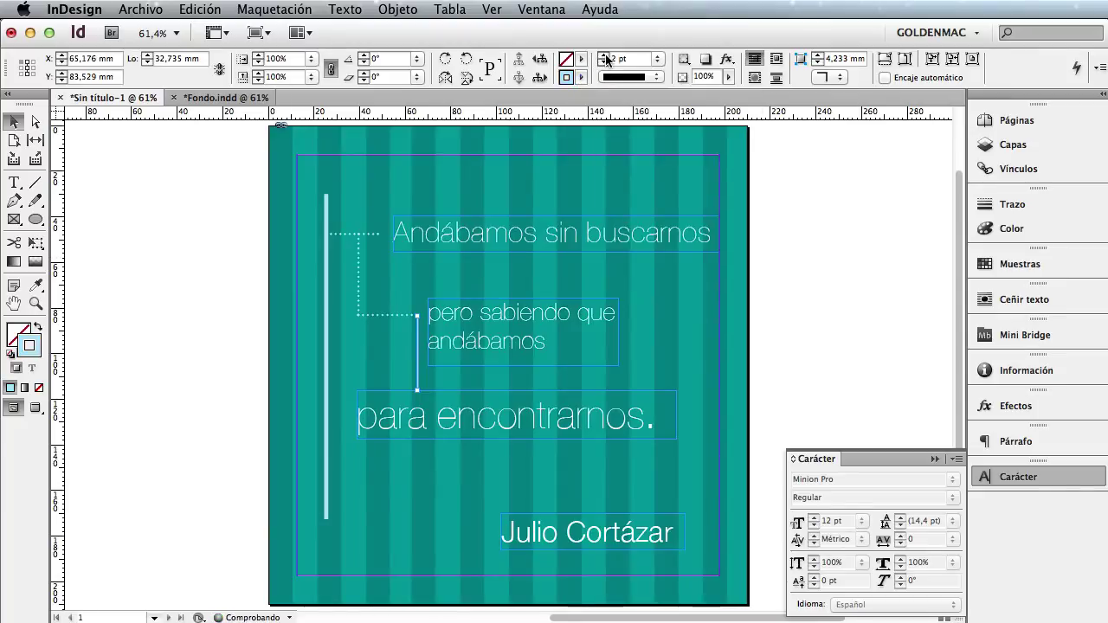
click(605, 56)
click(622, 79)
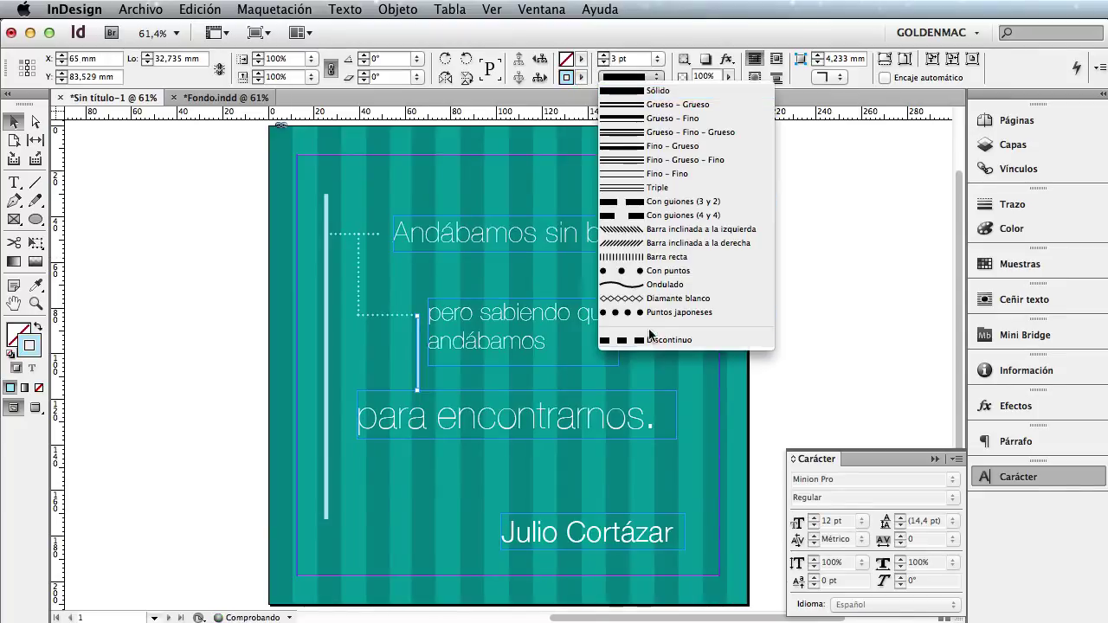
click(649, 316)
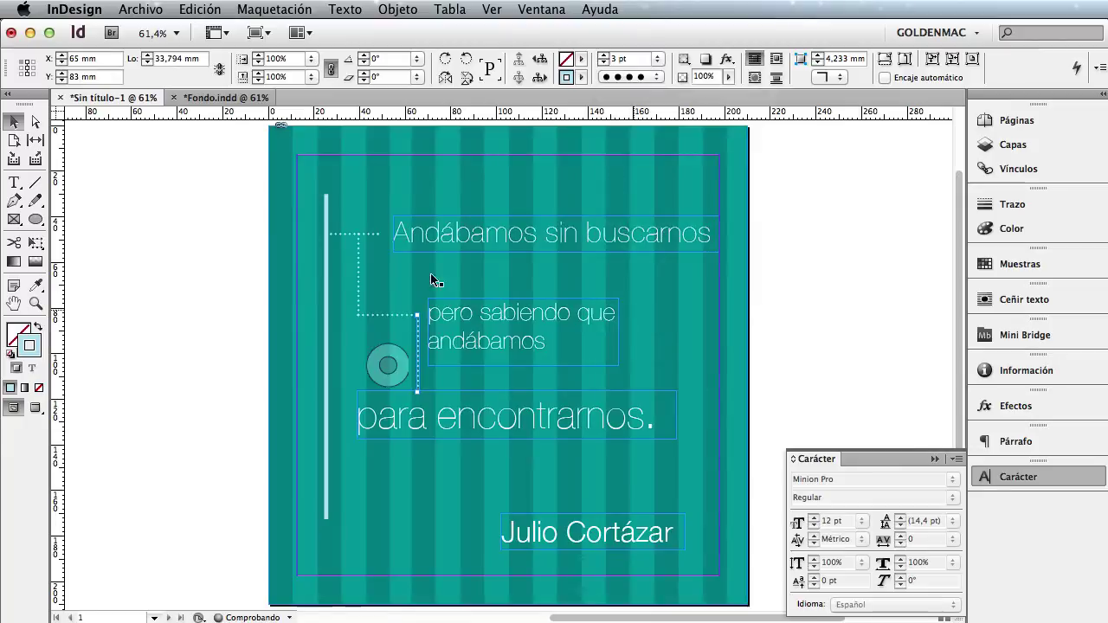
click(150, 178)
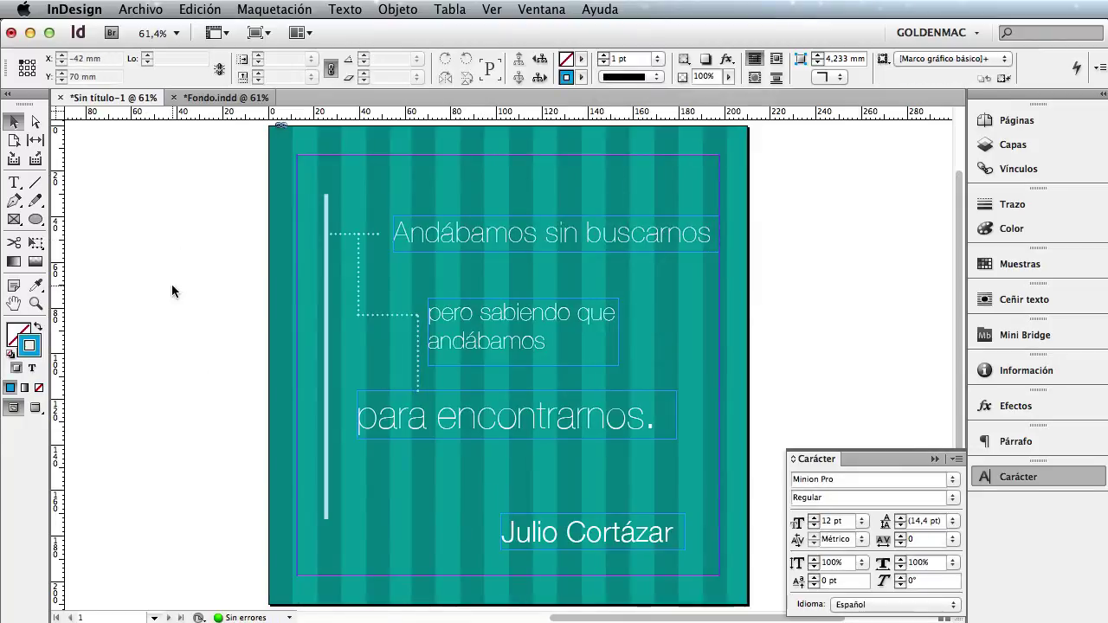
In preview mode, shift the lower dotted vertical line left to X 60.5 mm and the "pero sabiendo que andábamos" frame down to Y 78 mm
key(w)
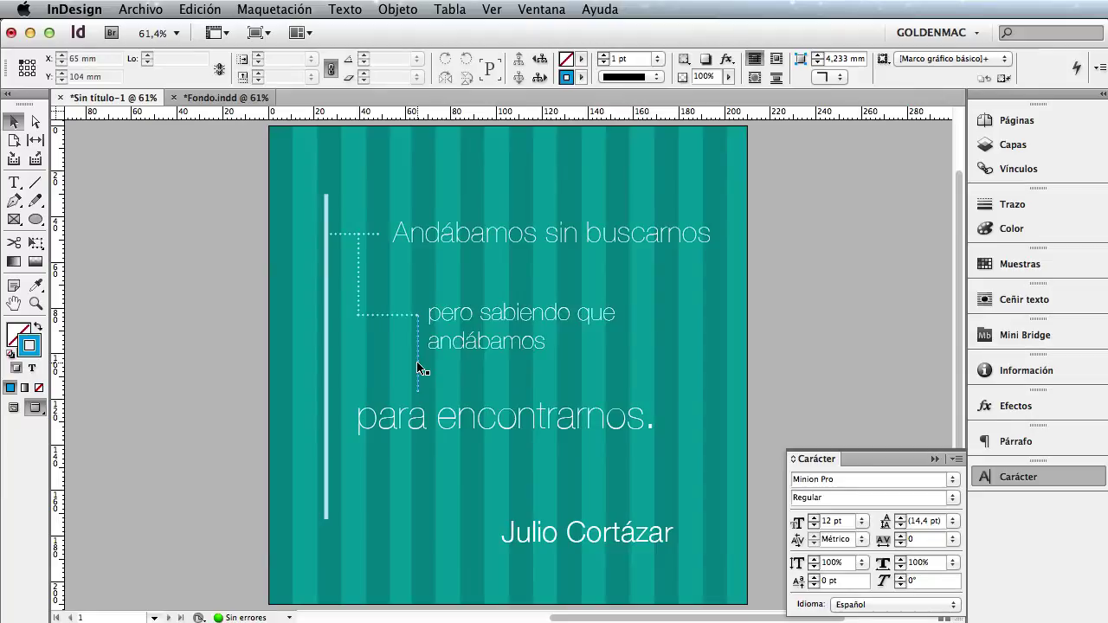
drag(418, 368, 409, 368)
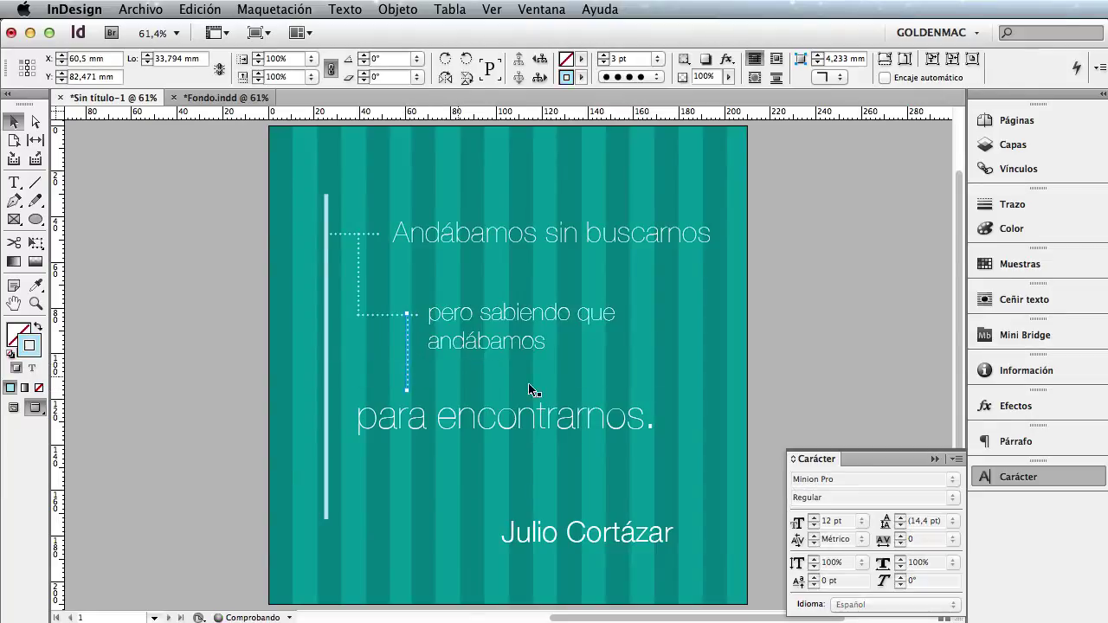
click(141, 315)
drag(465, 346, 465, 357)
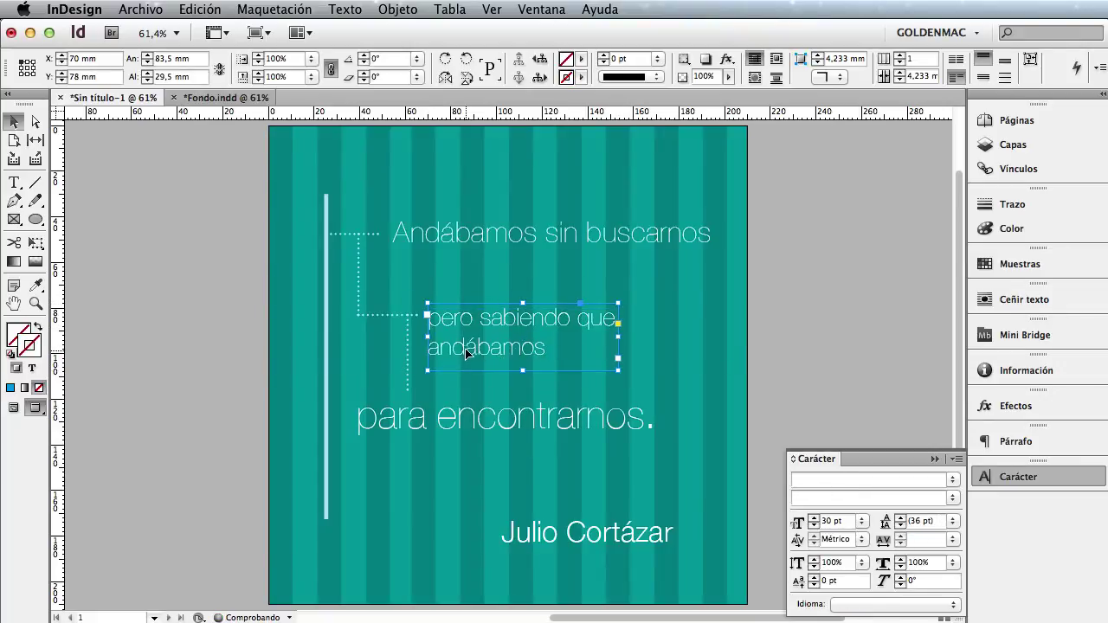
click(385, 368)
key(t)
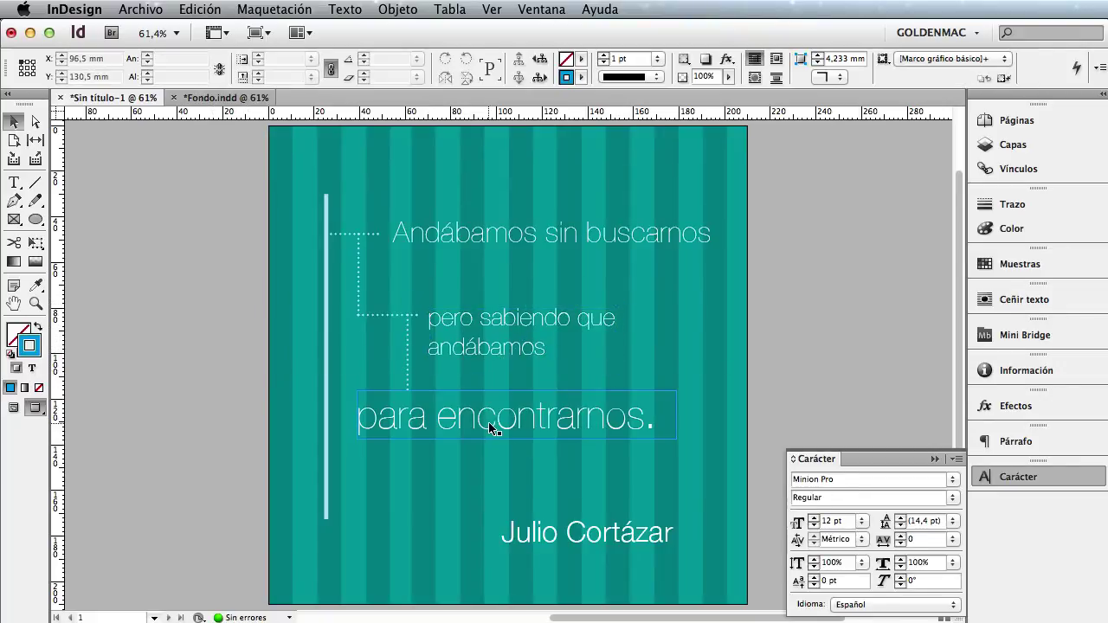
click(492, 418)
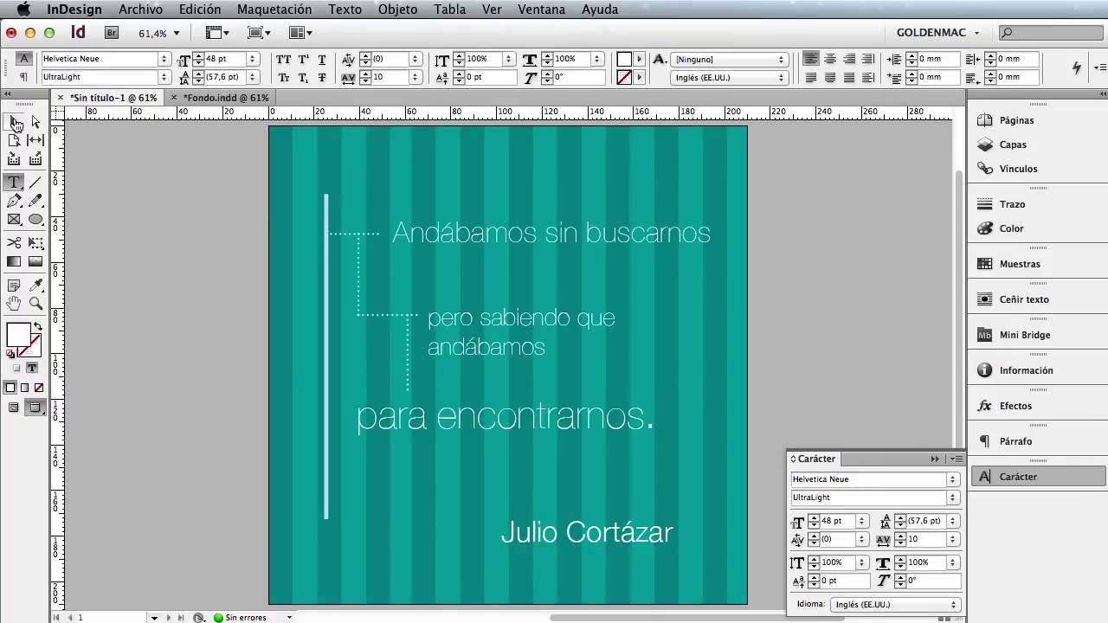
click(14, 122)
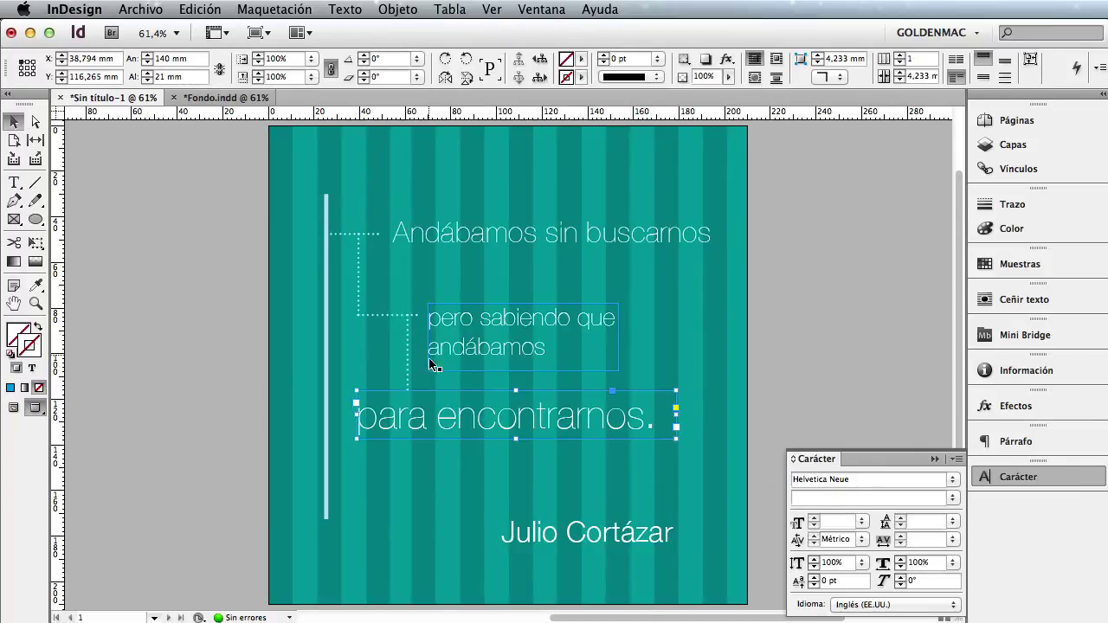
click(214, 280)
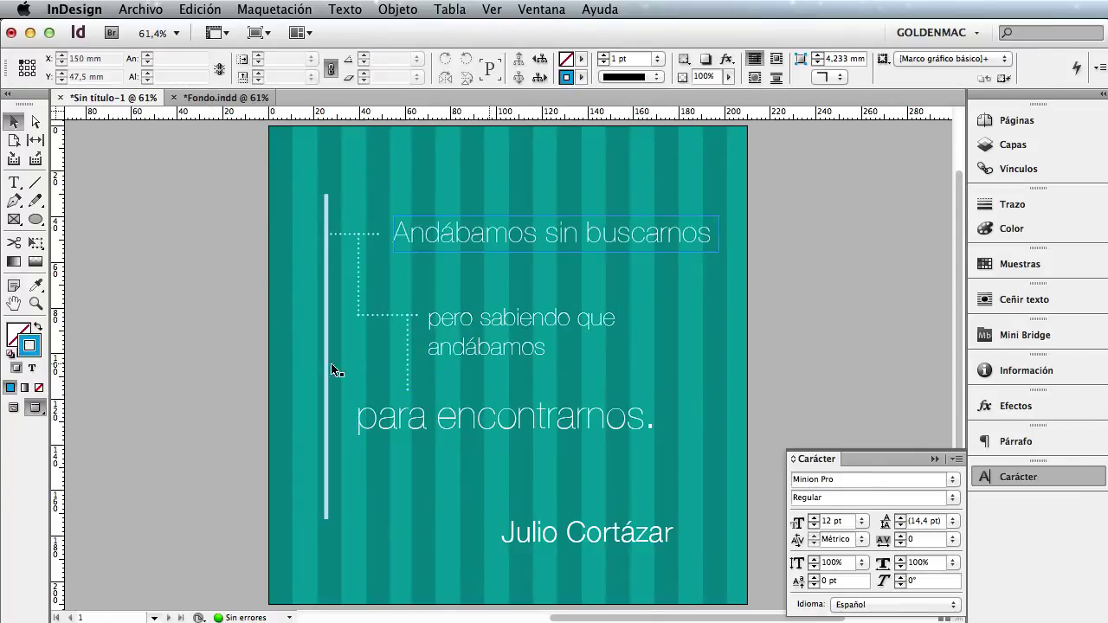
click(463, 349)
click(388, 366)
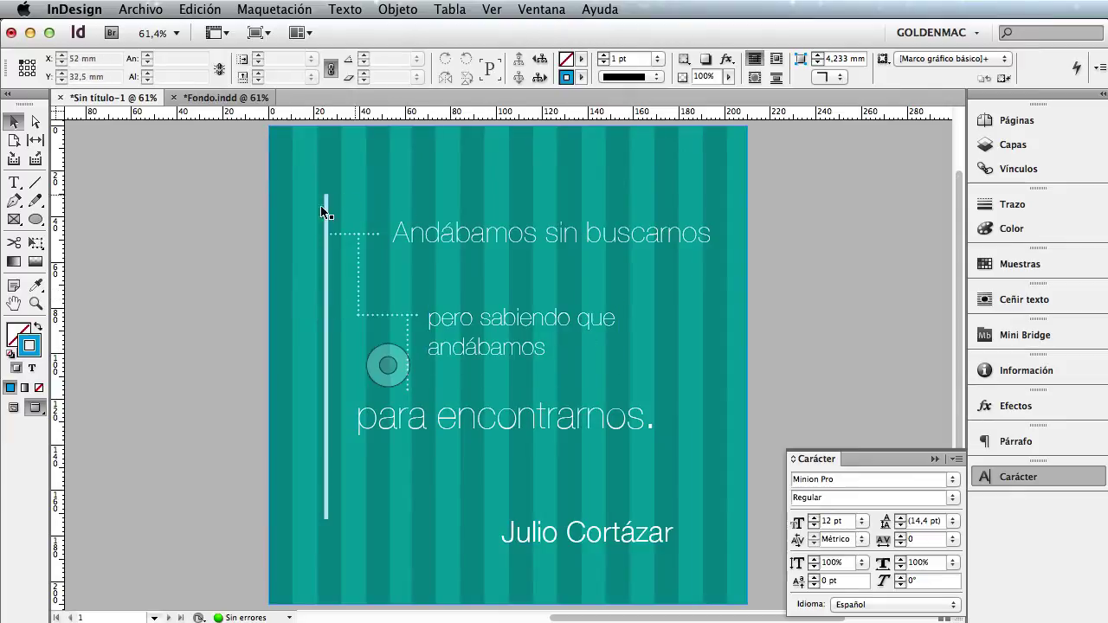
Draw a circle about 9.3 mm in diameter and centre it on the upper end of the thick vertical line
click(34, 220)
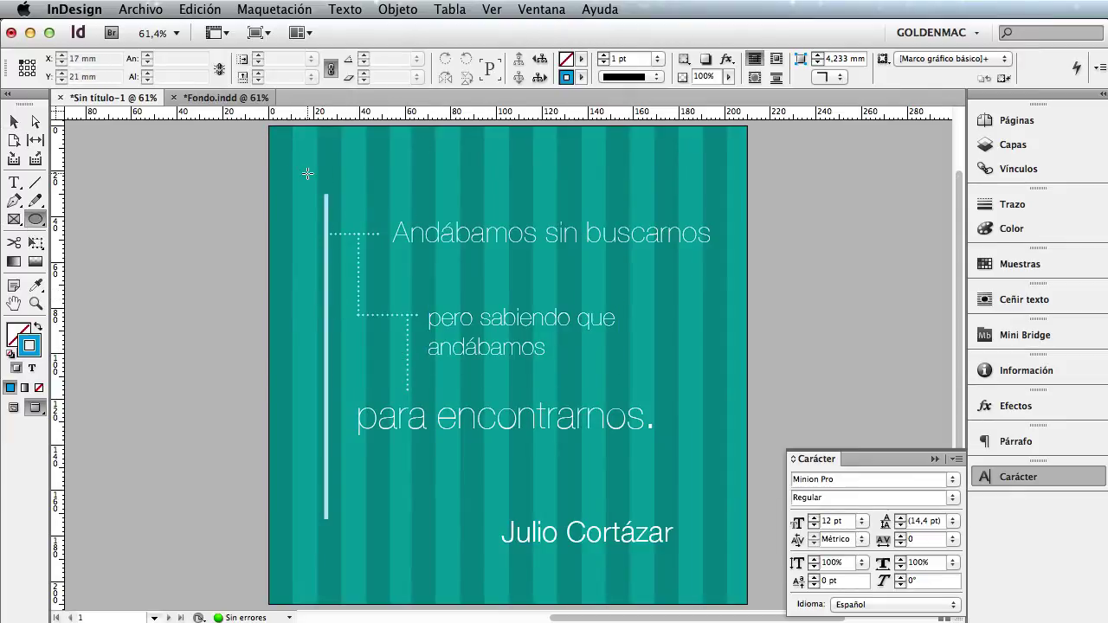
drag(307, 174, 329, 195)
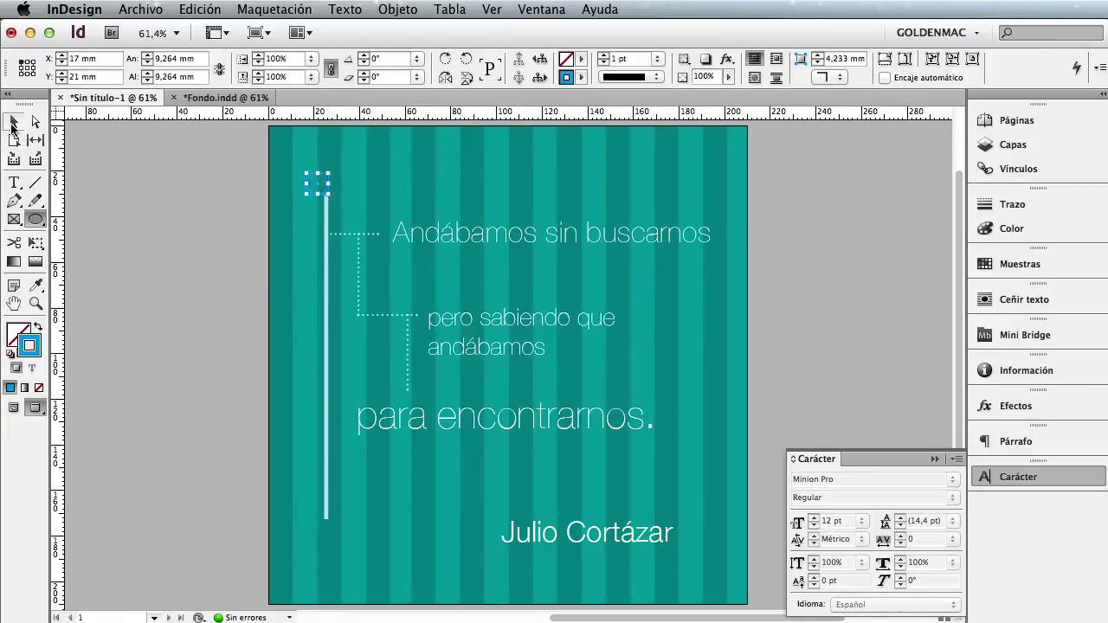
click(12, 124)
drag(326, 189, 336, 188)
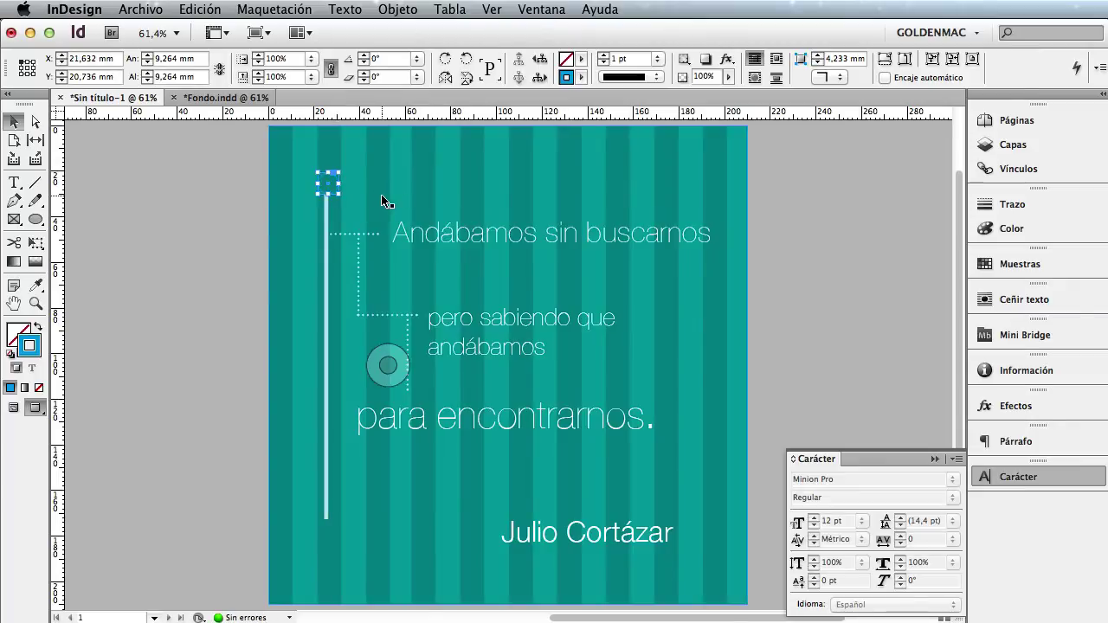
key(Left)
key(Left)
key(Left)
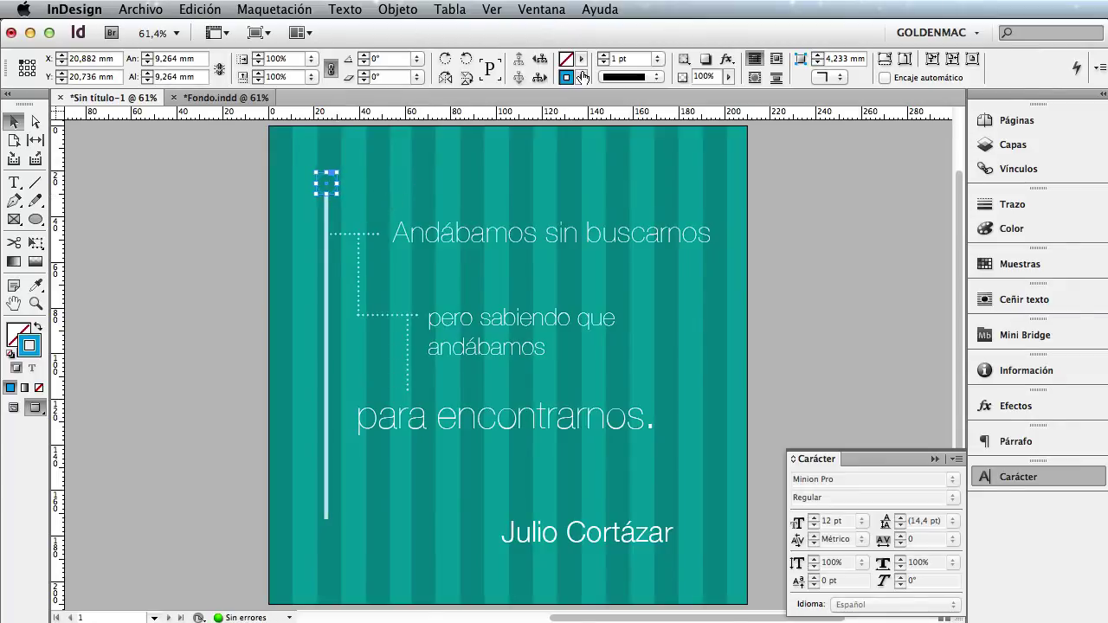
Stroke the circle with the C=32 M=0 Y=4 K=0 swatch at a weight of 4 pt
click(582, 77)
click(645, 251)
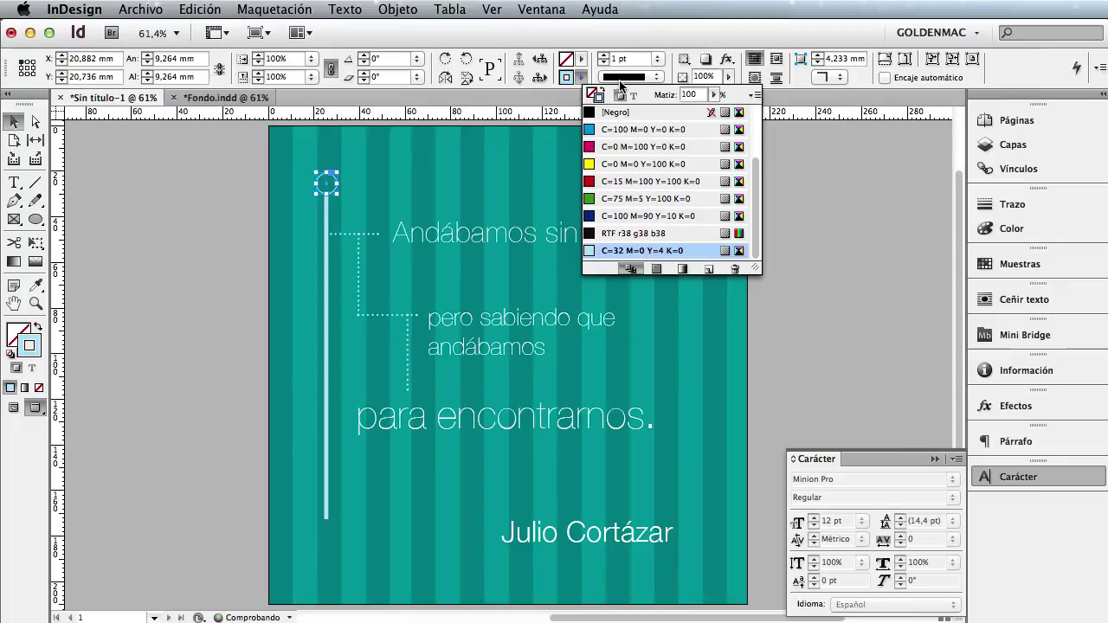
click(604, 55)
click(604, 55)
click(604, 55)
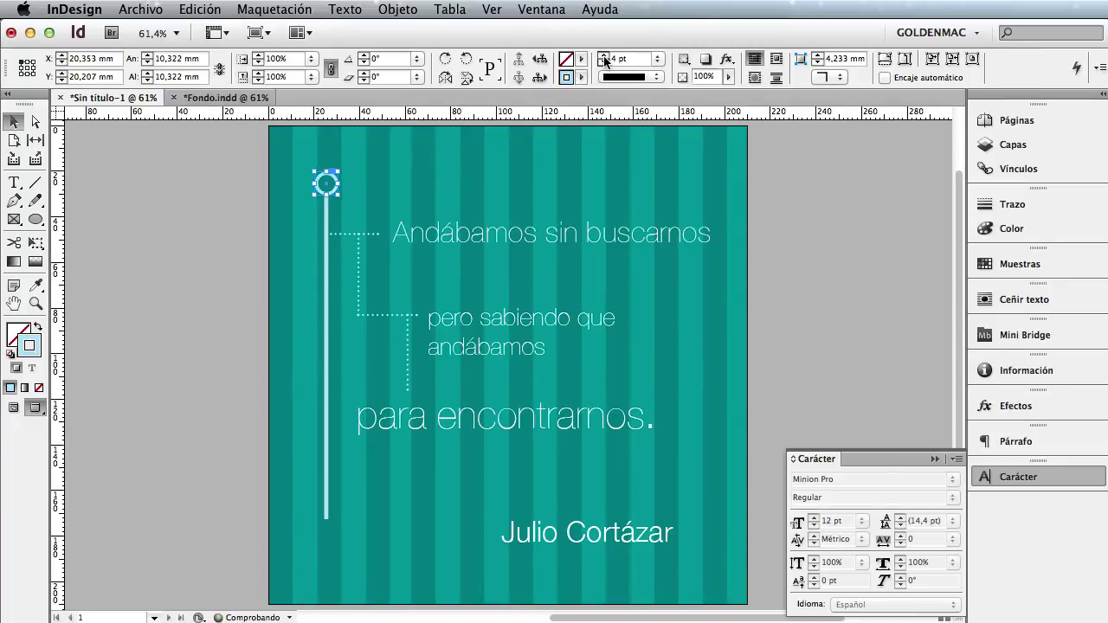
click(162, 289)
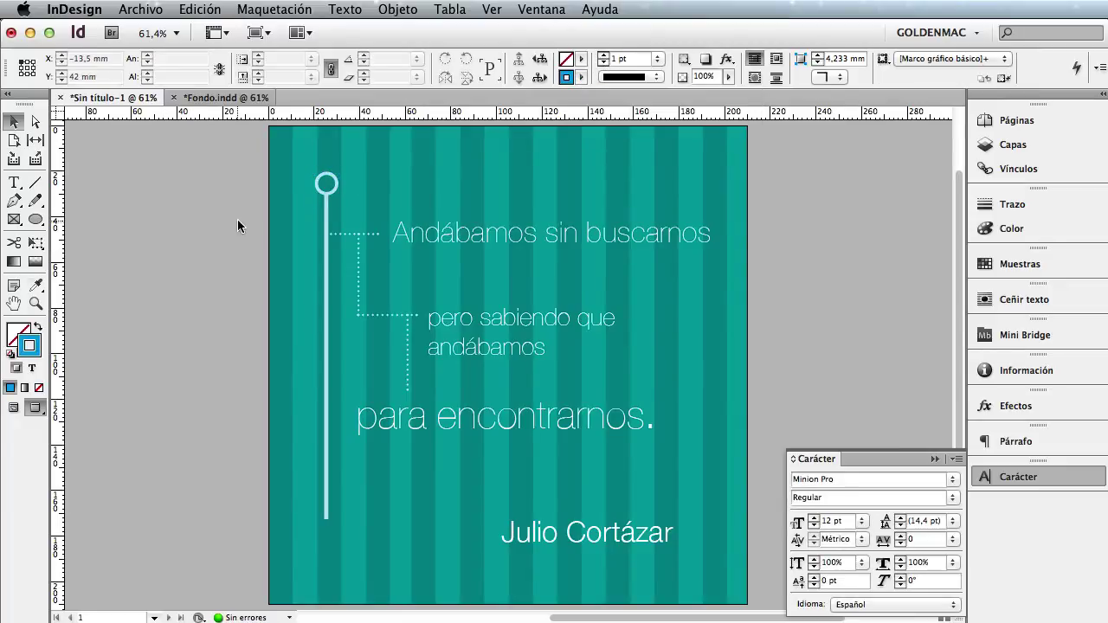
Place a copy of the circle at the end of the first dotted line and move the "Andábamos sin buscarnos" frame right to X 60.5 mm
click(334, 194)
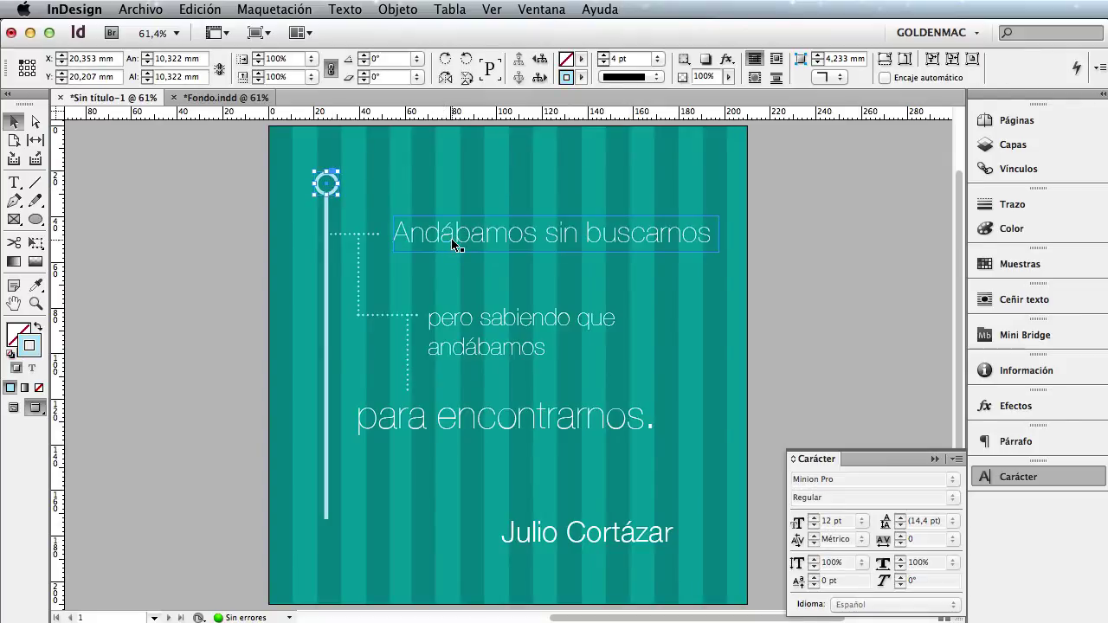
key(super+c)
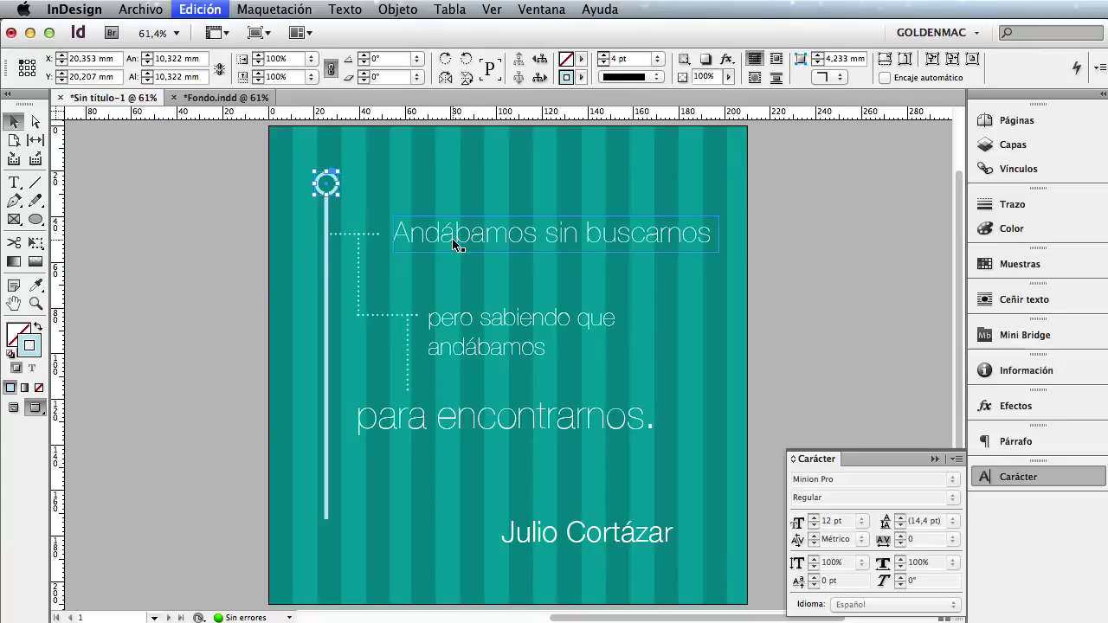
key(super+v)
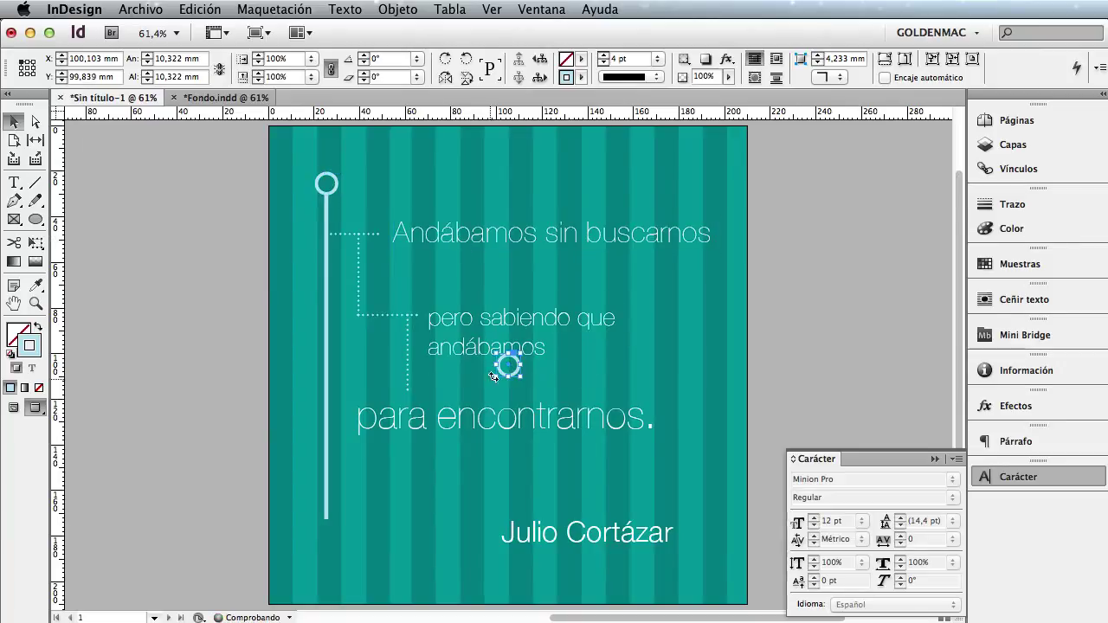
drag(410, 291, 393, 246)
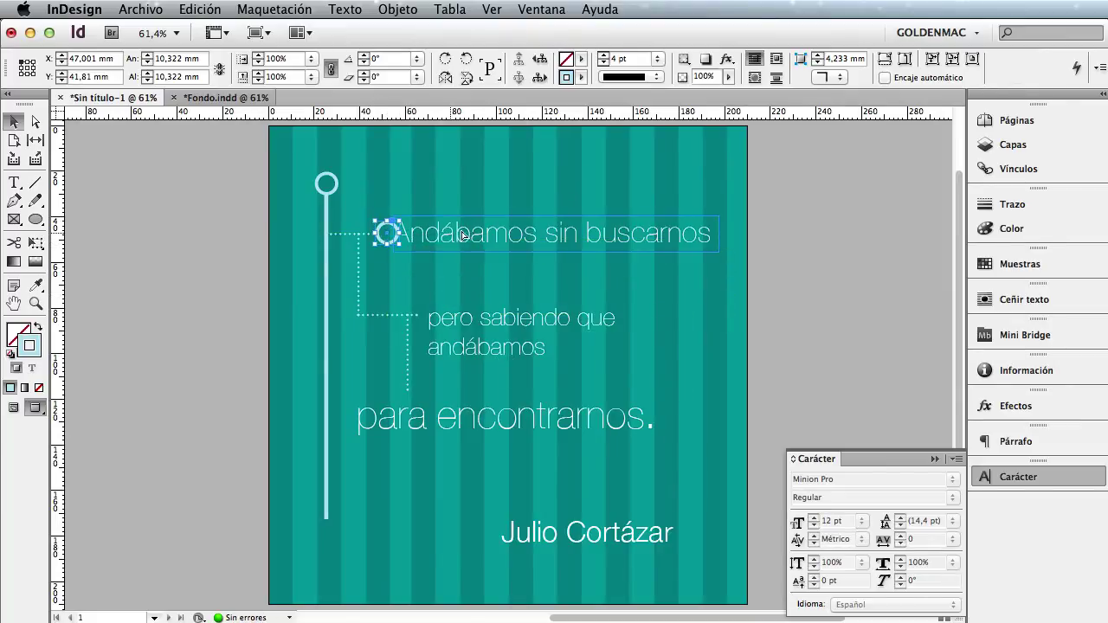
drag(463, 235, 435, 242)
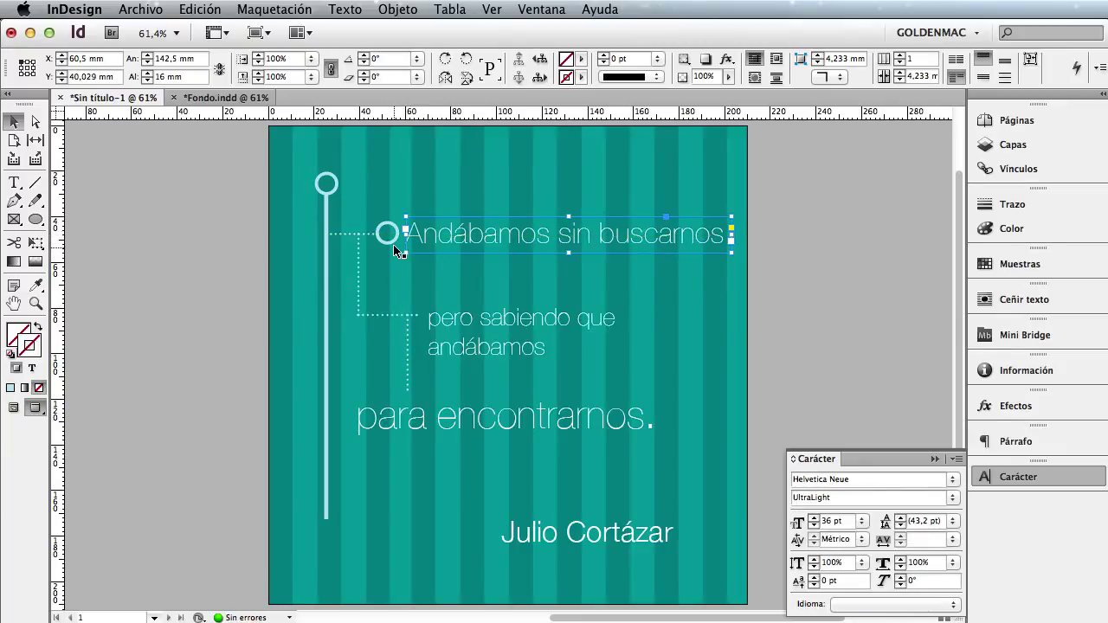
Shrink the circle at the end of the first dotted line to about 8.5 mm and move the "Andábamos sin buscarnos" frame to X 58 mm
click(393, 244)
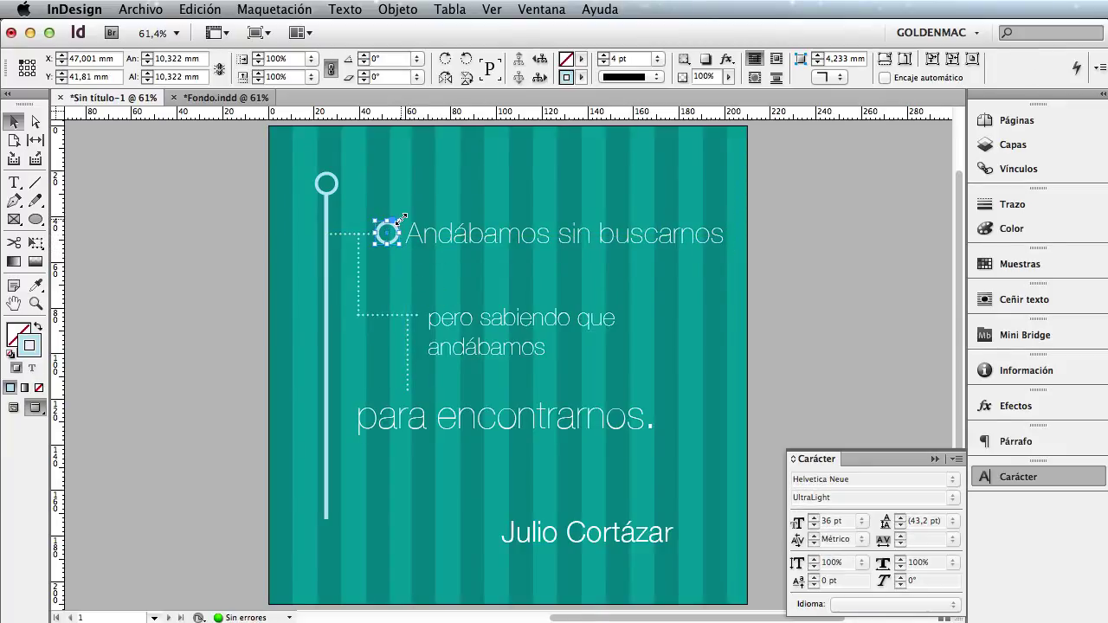
drag(400, 219, 394, 228)
click(401, 260)
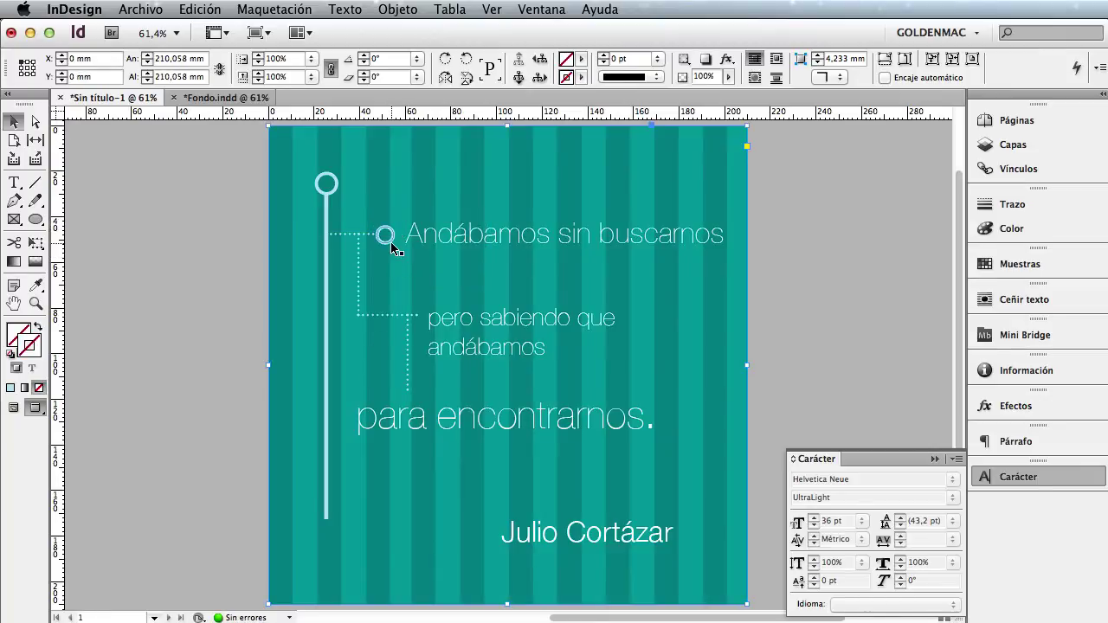
click(392, 244)
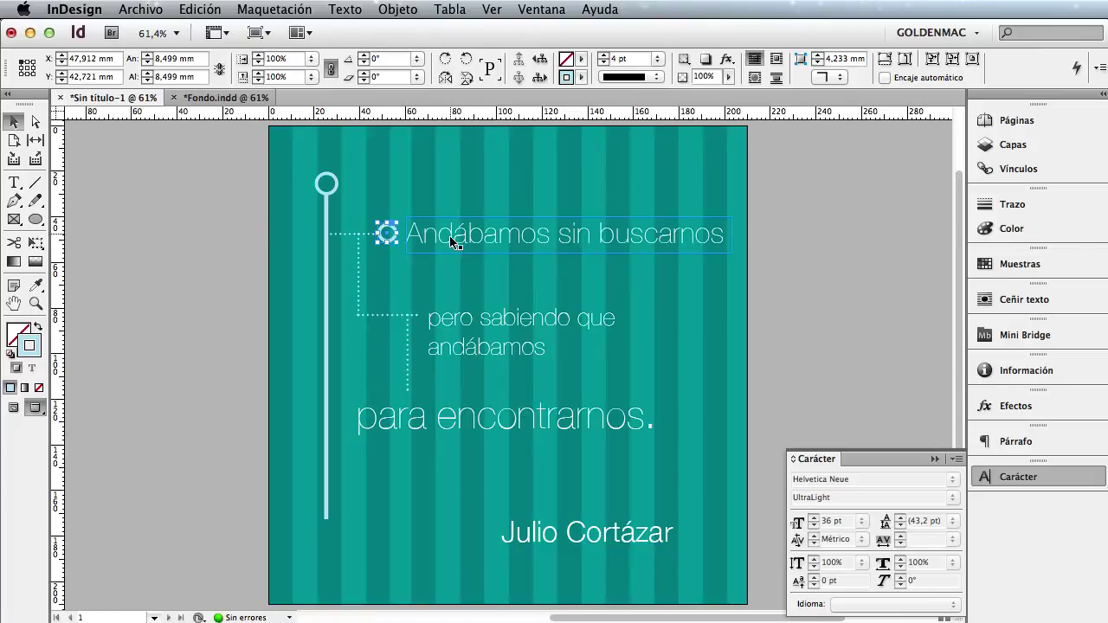
drag(451, 242, 447, 241)
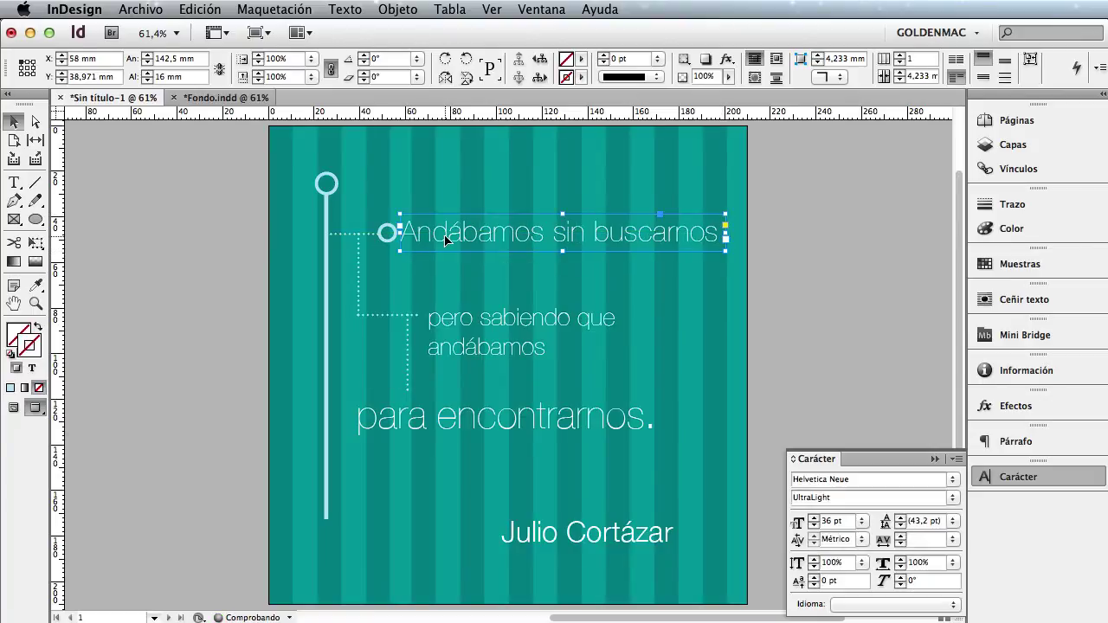
click(465, 275)
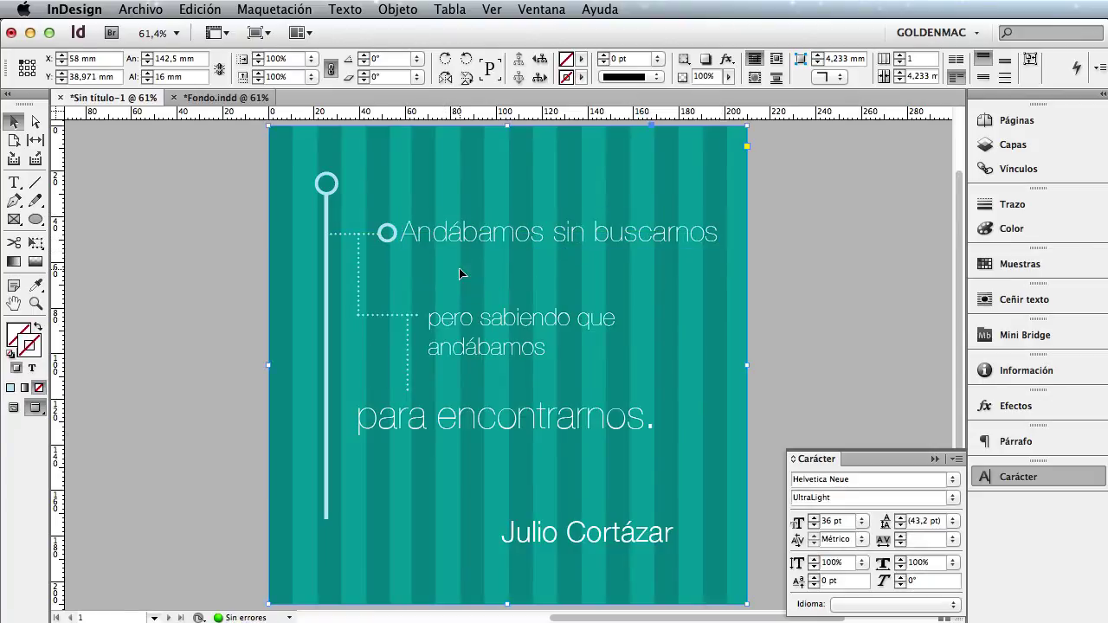
Paste two circle copies, one about 8.5 mm wide ending the second horizontal dotted line and one about 10.3 mm ending the lower vertical dotted line
click(392, 242)
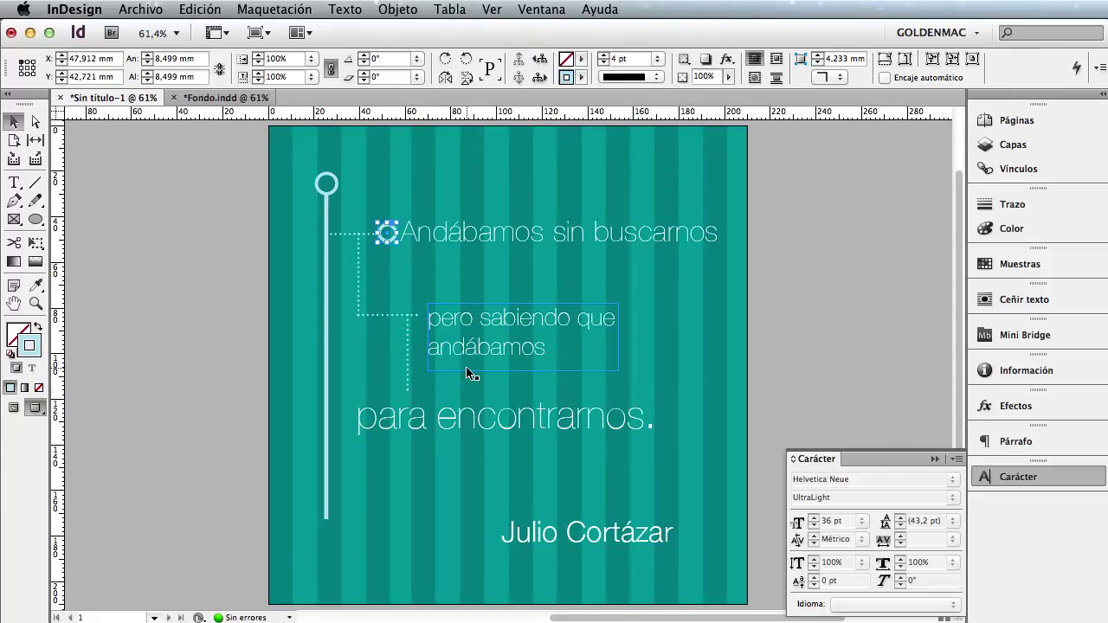
key(super+v)
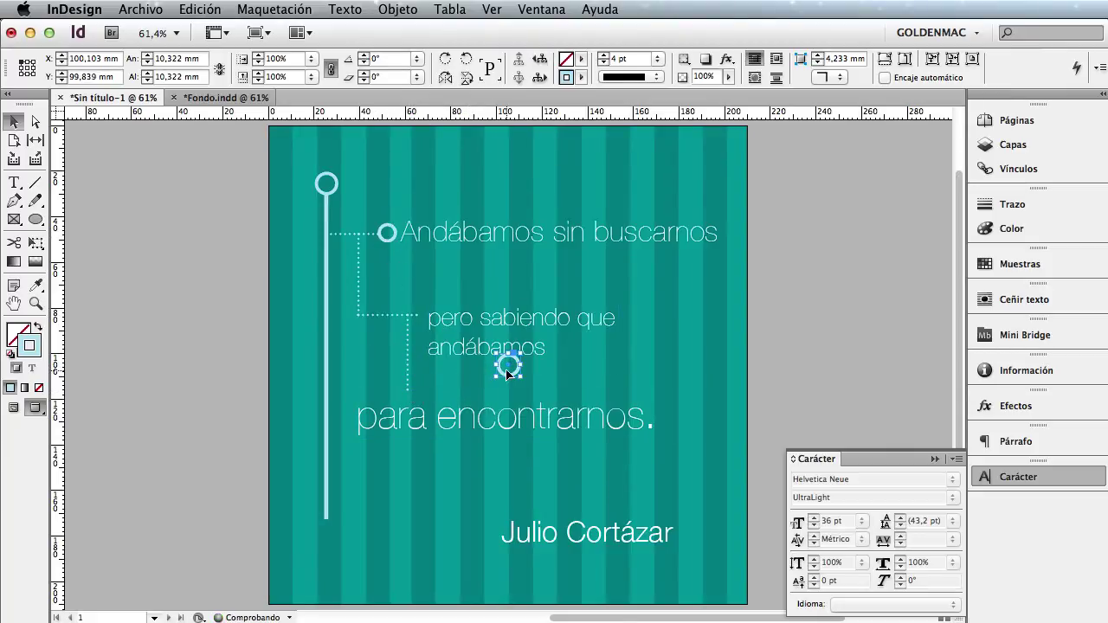
drag(508, 373, 430, 323)
click(509, 371)
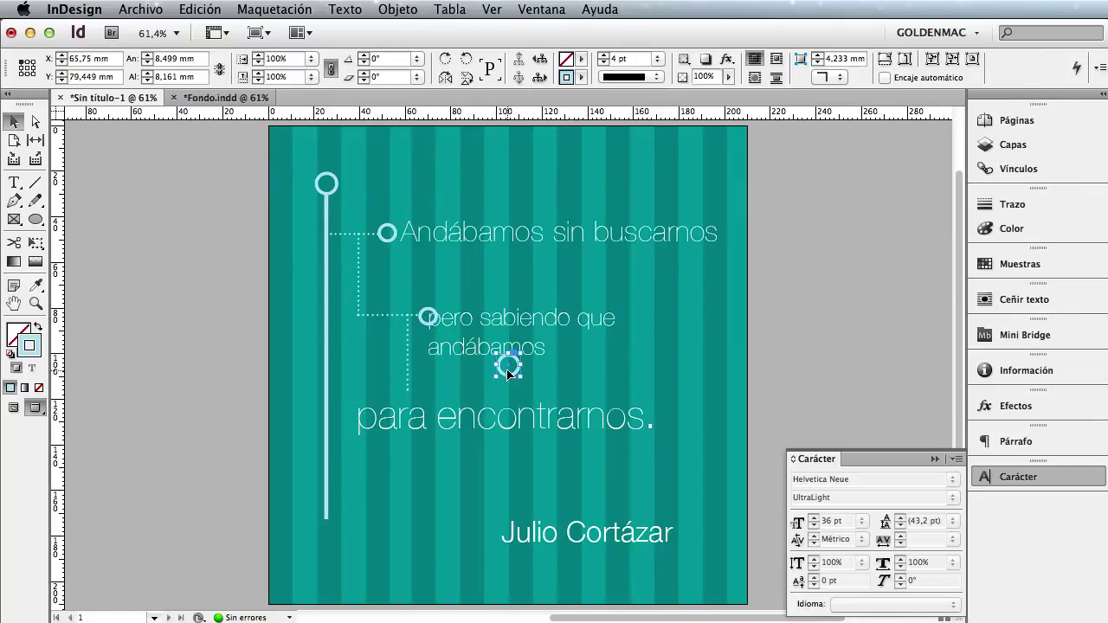
drag(508, 374, 414, 415)
click(423, 440)
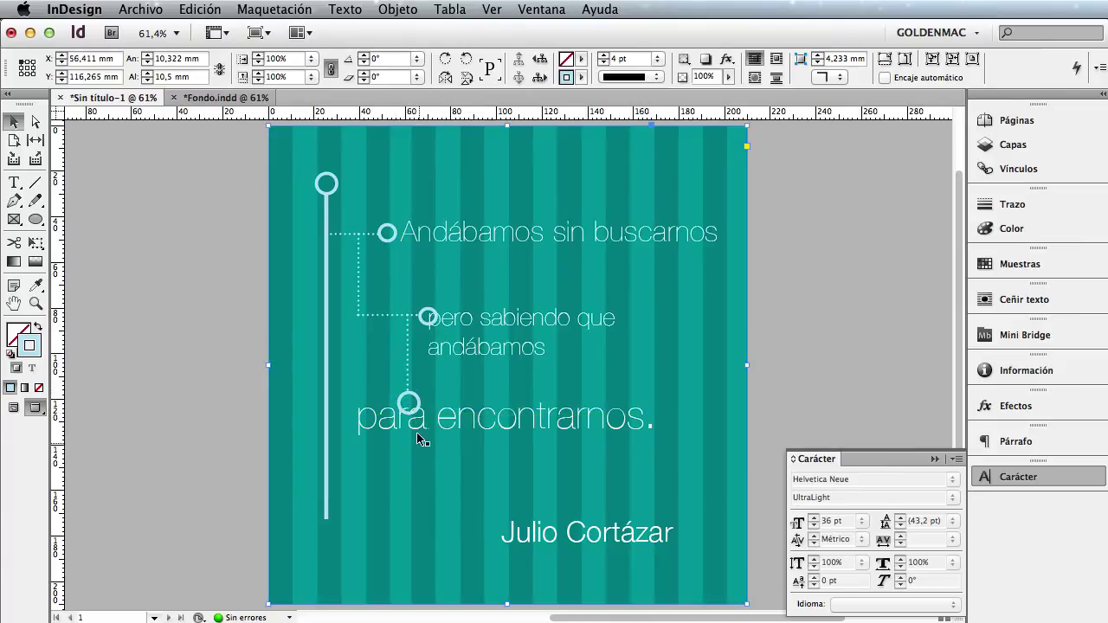
Move the "para encontrarnos." frame down below its circle and the "pero sabiendo que andábamos" frame right, clear of its circle
double_click(479, 423)
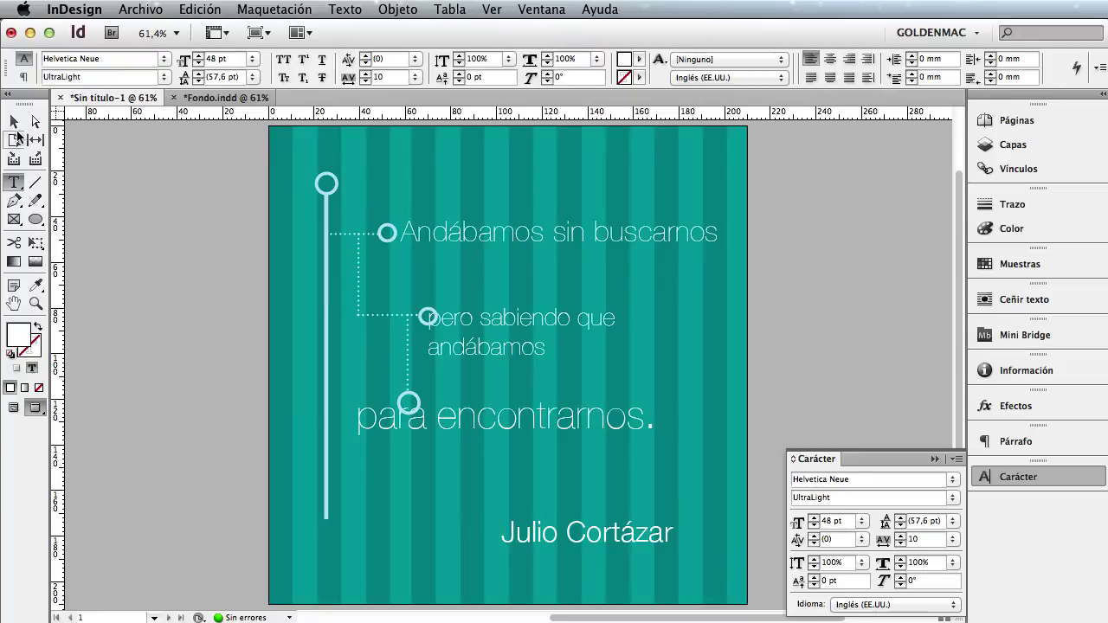
click(15, 123)
drag(475, 439, 476, 464)
drag(460, 351, 485, 353)
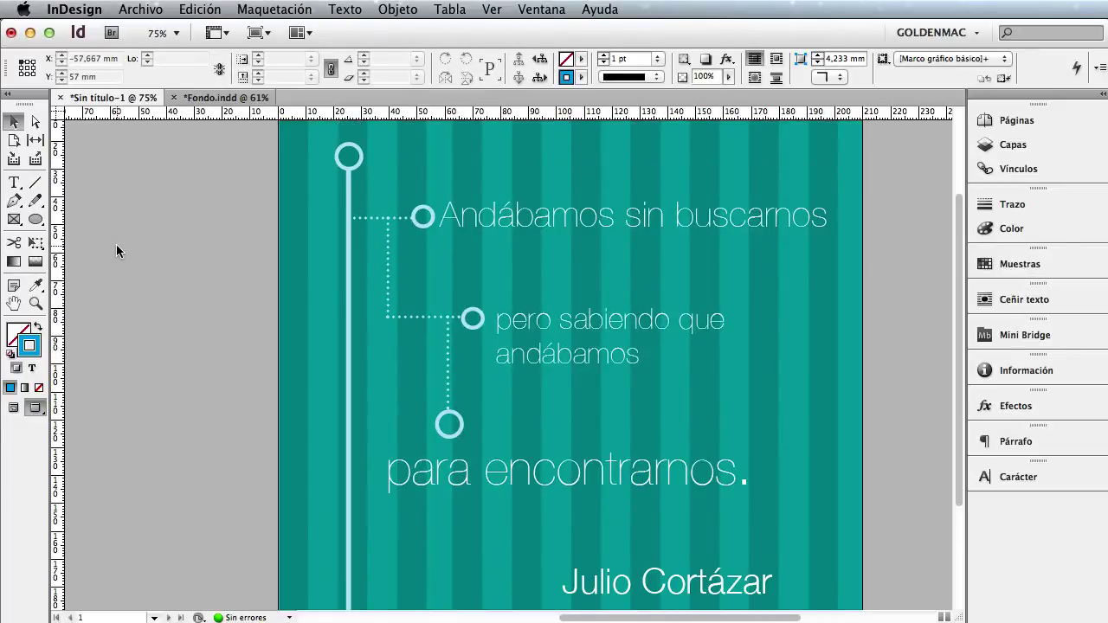
Export all pages as a JPEG named diseno in the videotutorial folder, at maximum quality, 300 ppi and CMYK
click(139, 10)
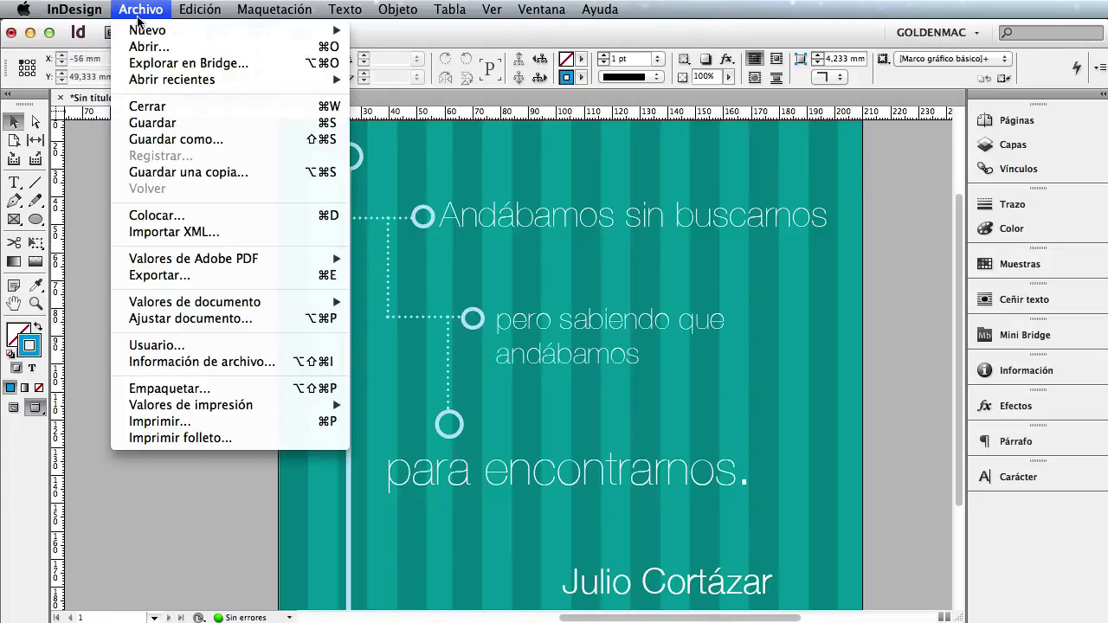
click(149, 276)
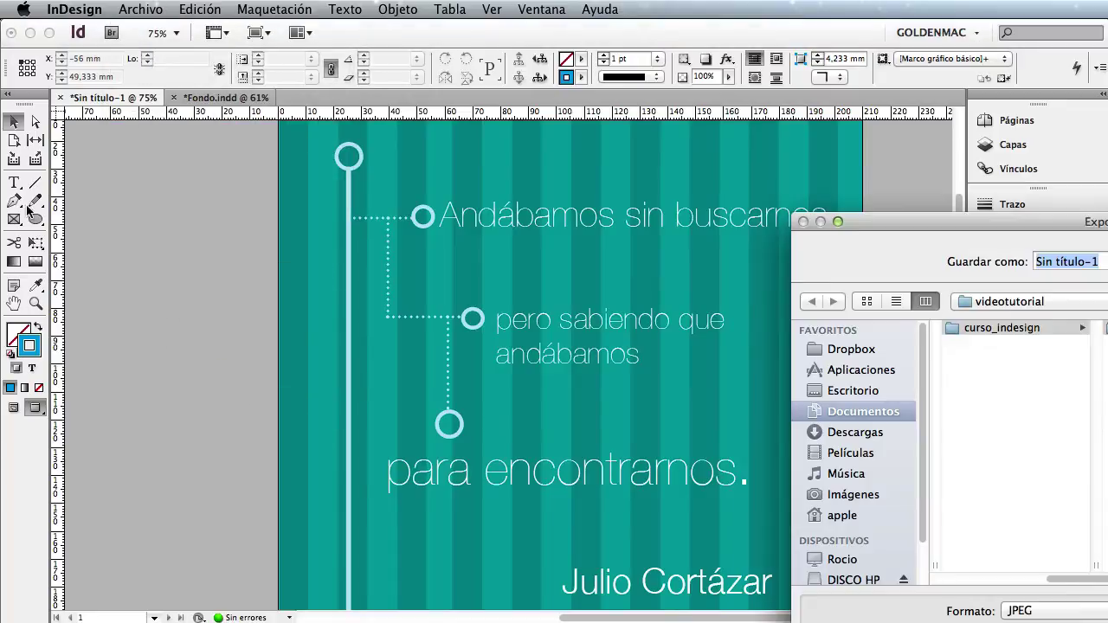
drag(864, 223, 327, 66)
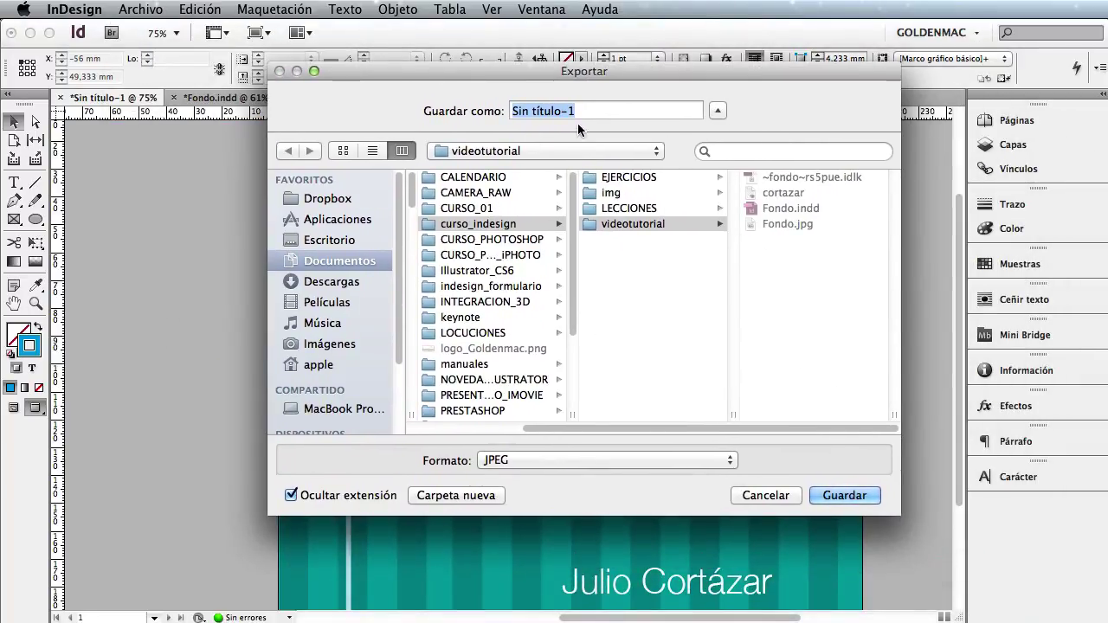
text(de)
key(BackSpace)
text(i)
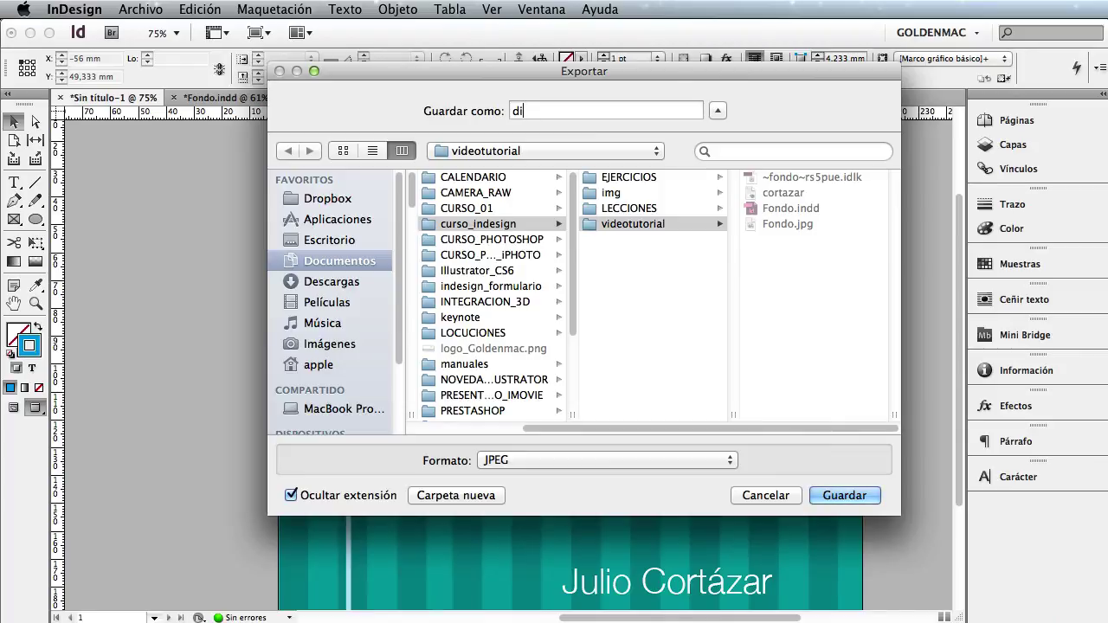
text(seno)
key(Return)
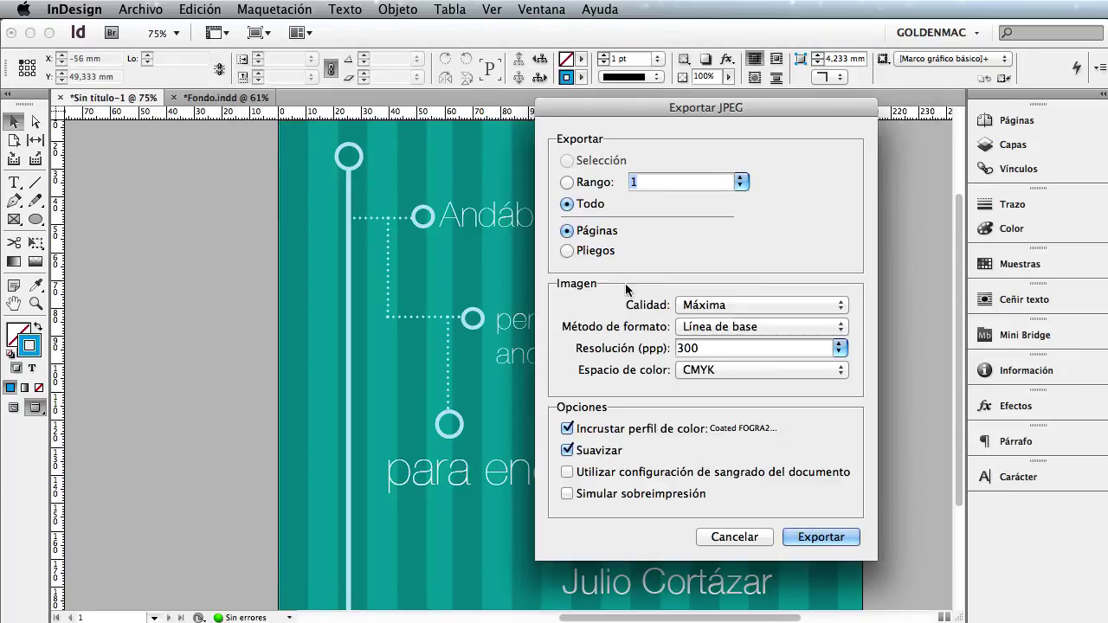
click(813, 538)
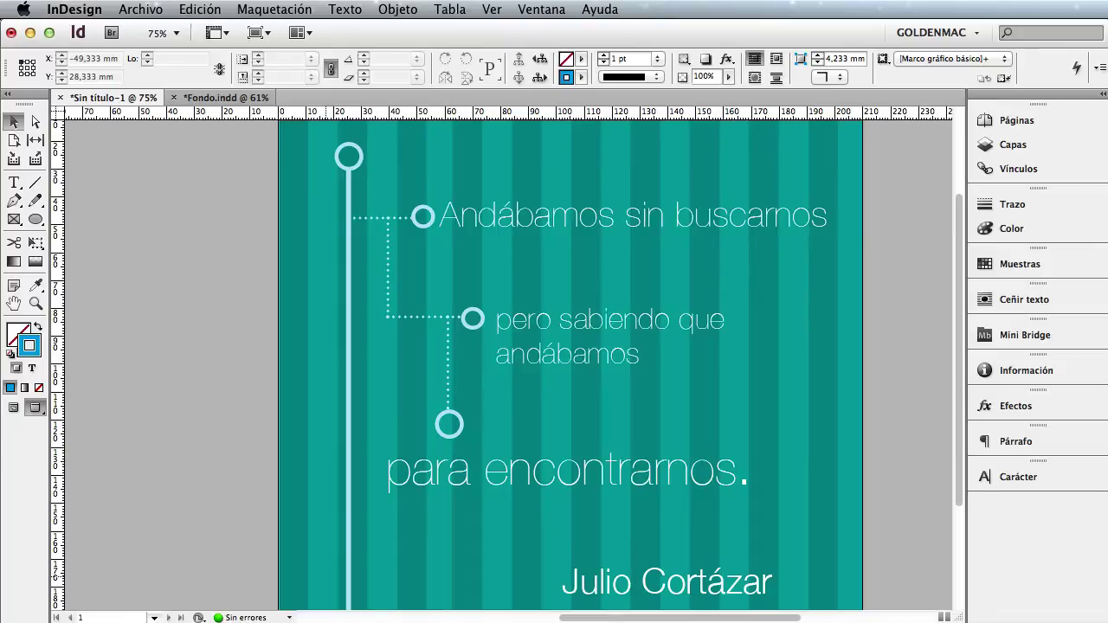
Switch to Chrome to view the Goldenmac contact page, and switch to Vista Previa to check the exported diseno.jpg
key(super+Tab)
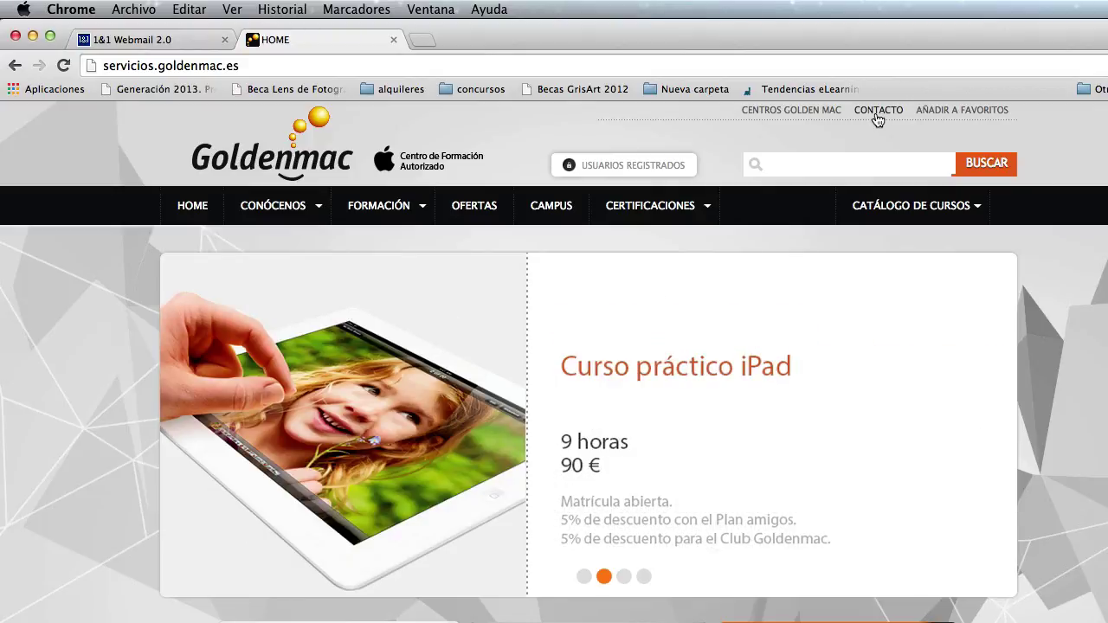
click(877, 114)
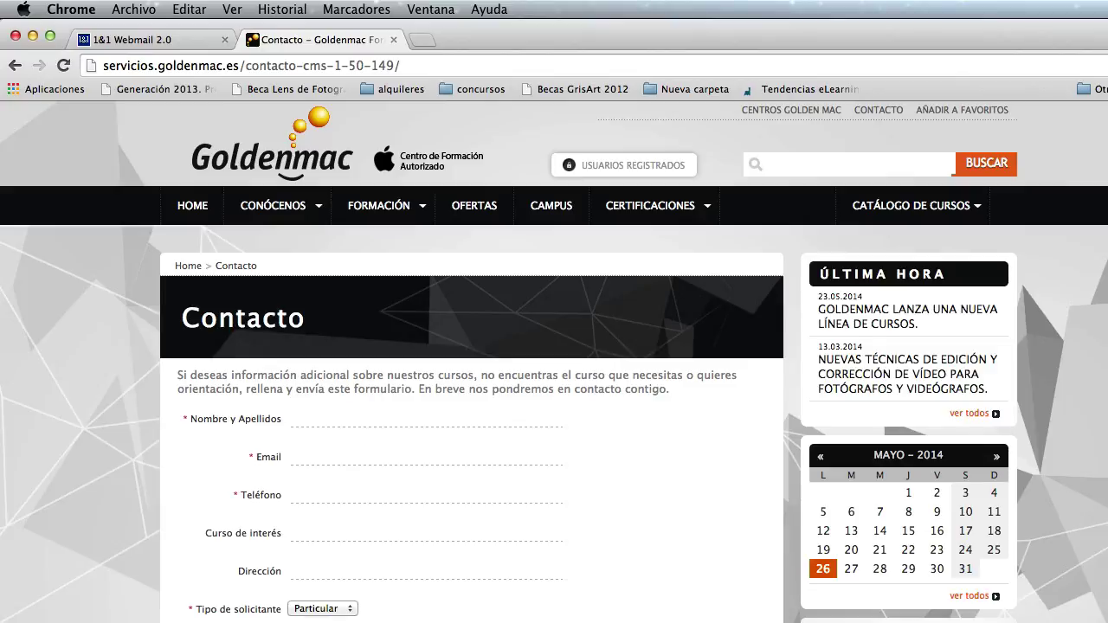
key(super+Tab)
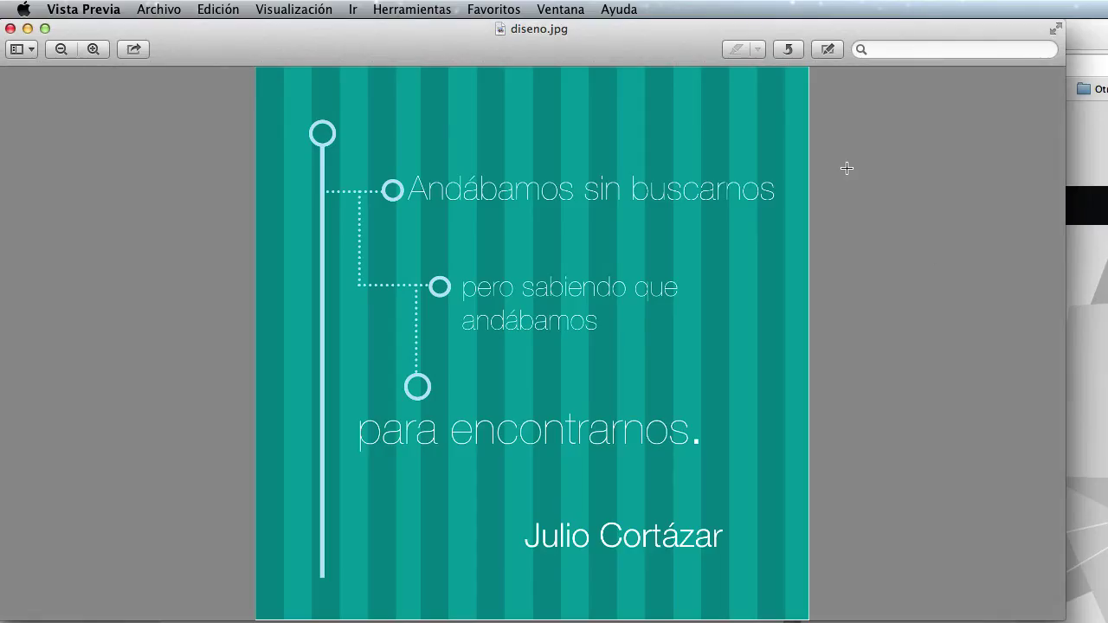